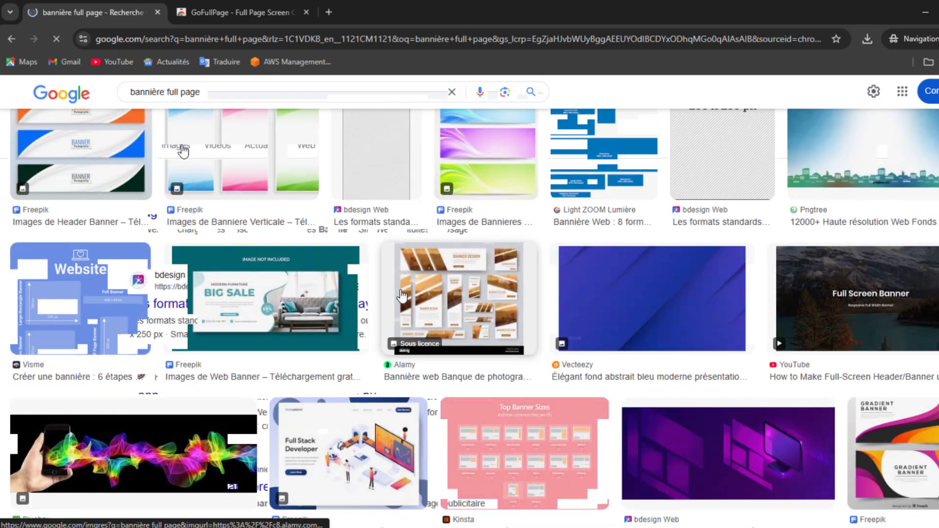
Scroll through the 'bannière full page' image results and return to the top.
scroll(401, 296, "down", 12)
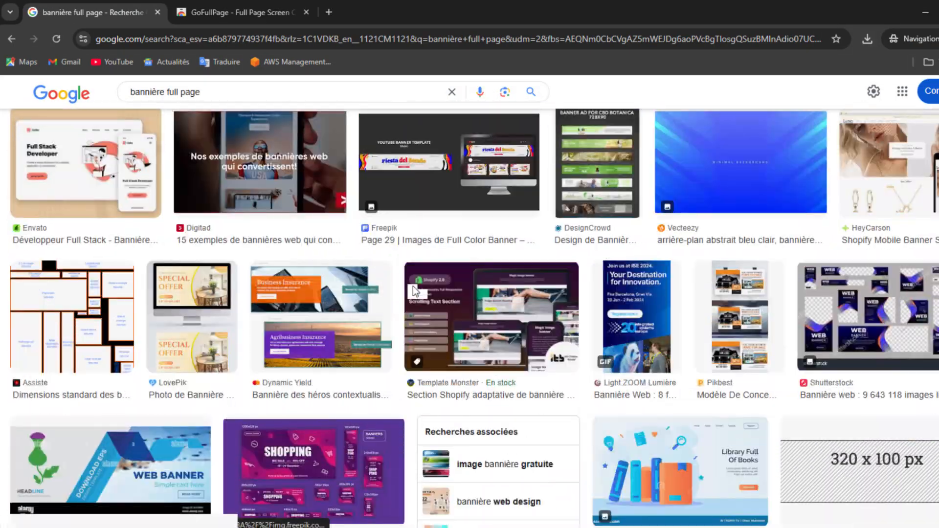
scroll(413, 292, "down", 10)
scroll(417, 290, "down", 10)
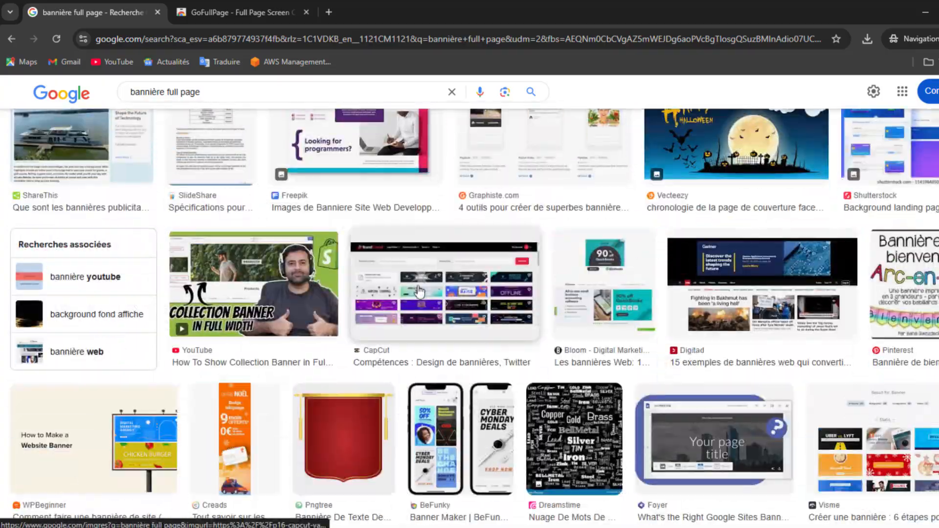
scroll(424, 289, "down", 10)
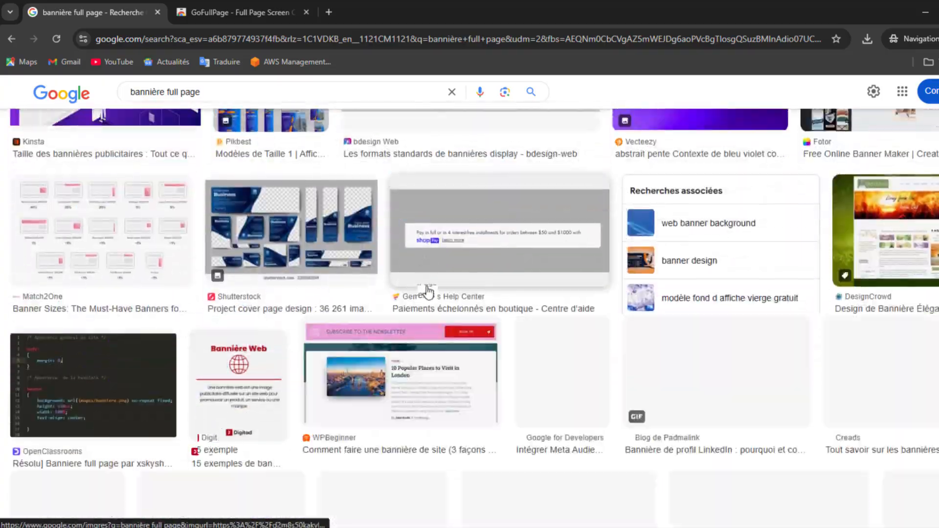
scroll(437, 295, "up", 20)
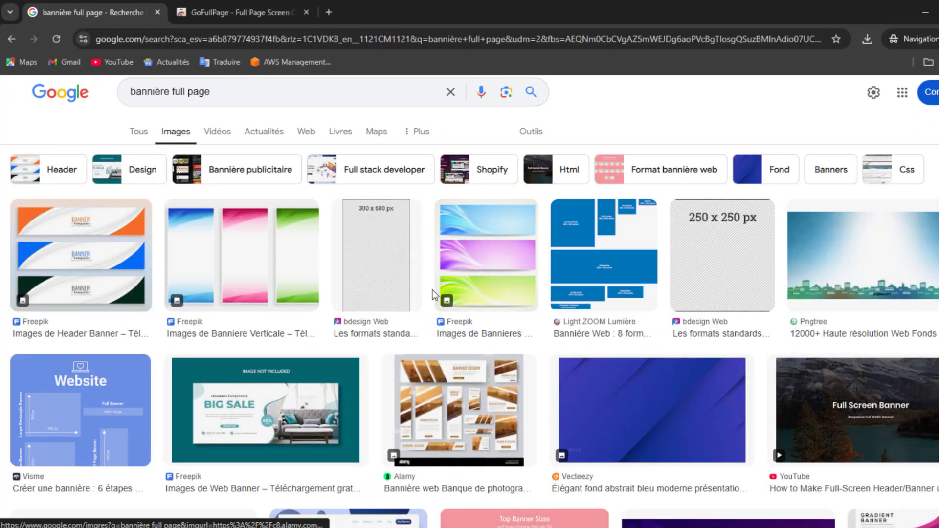
left_click(237, 9)
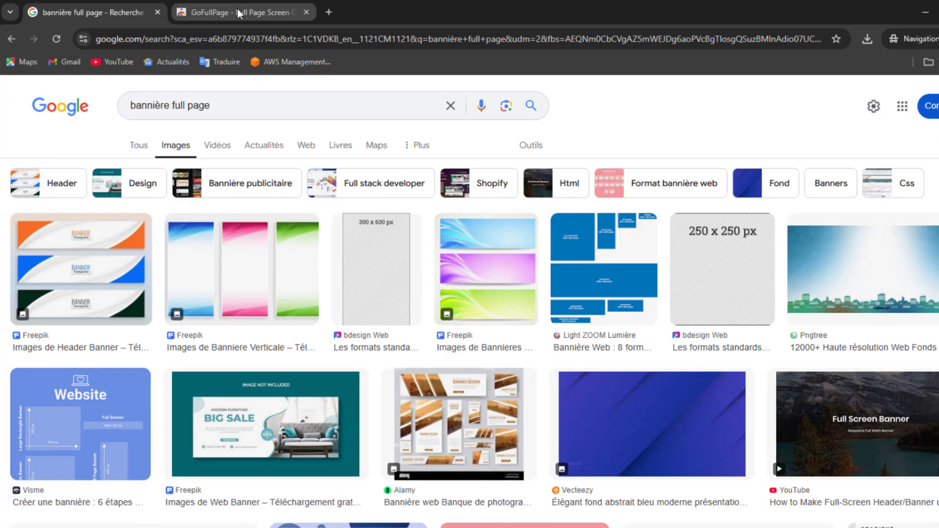
Search Freepik for 'bannière full page' and browse the banner template results.
left_click(237, 8)
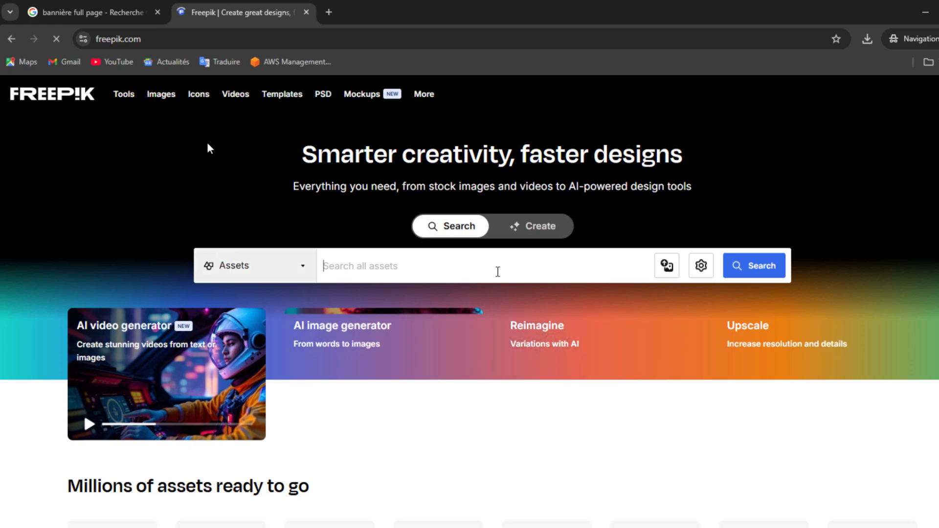
left_click(121, 9)
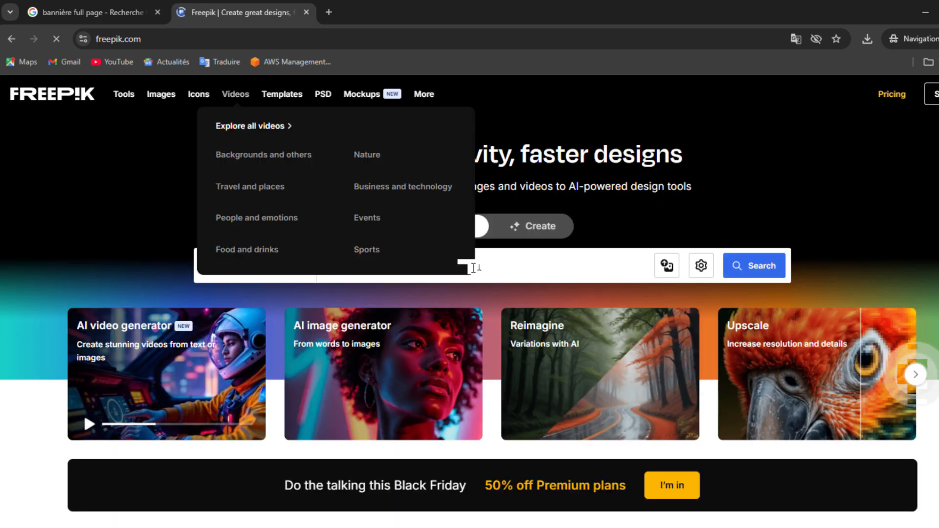
key("Return")
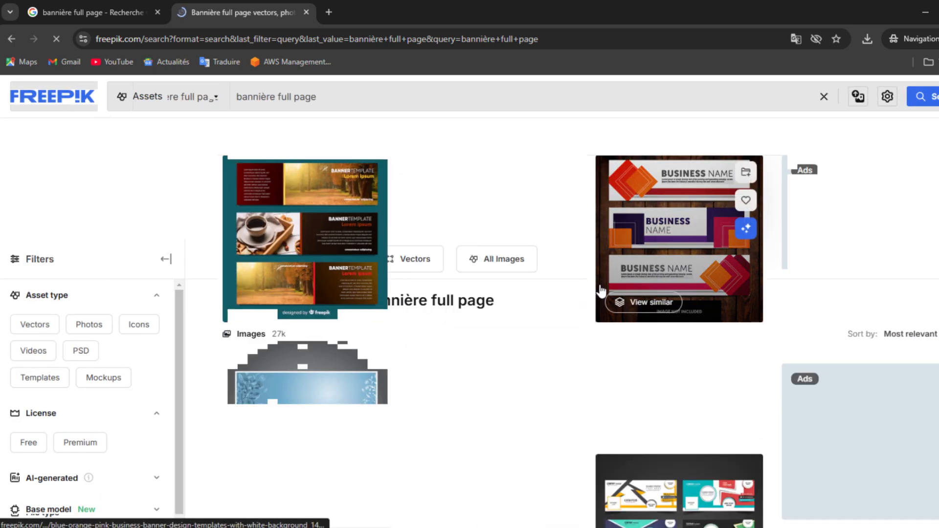
scroll(605, 289, "down", 3)
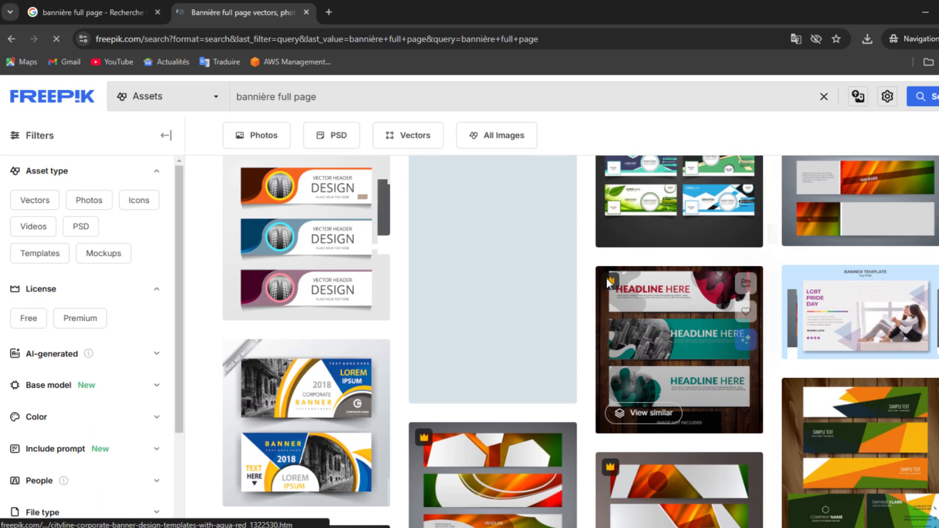
scroll(608, 287, "up", 3)
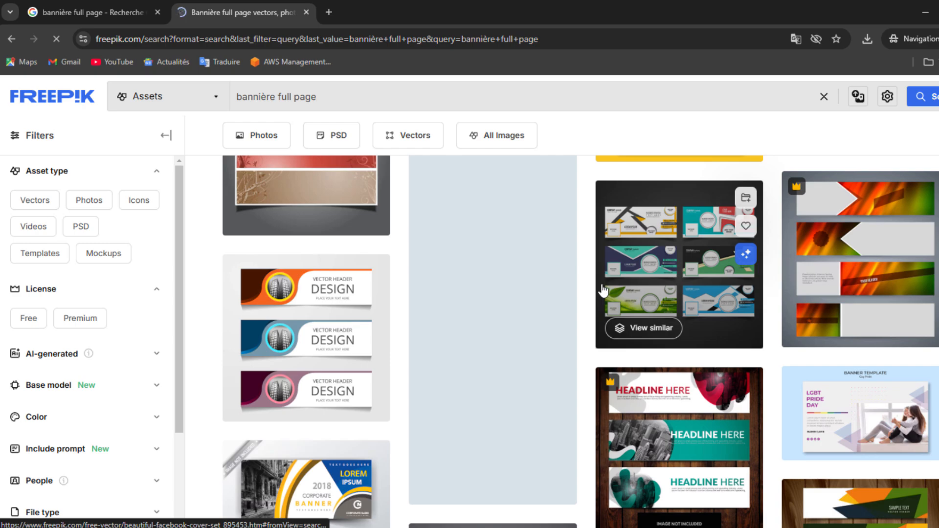
scroll(604, 290, "down", 3)
scroll(611, 286, "up", 5)
scroll(614, 278, "down", 3)
scroll(615, 279, "up", 3)
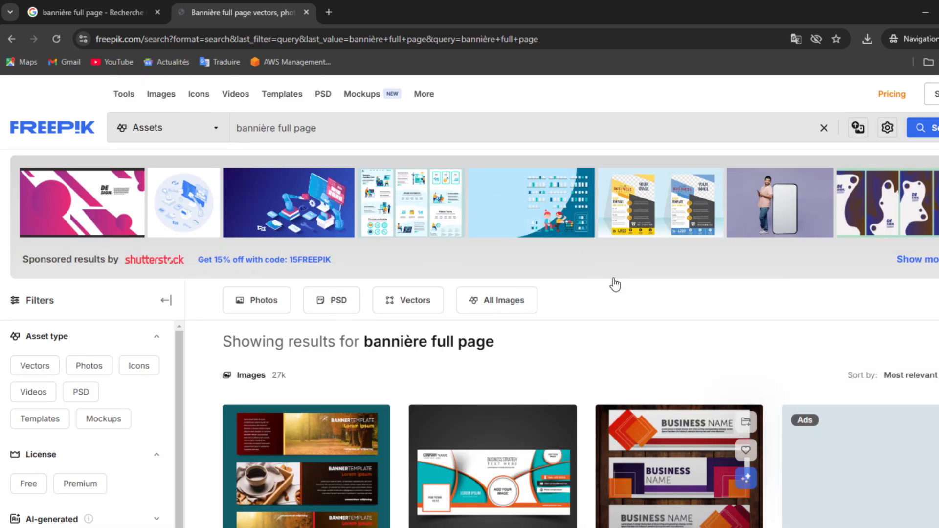
scroll(618, 289, "down", 3)
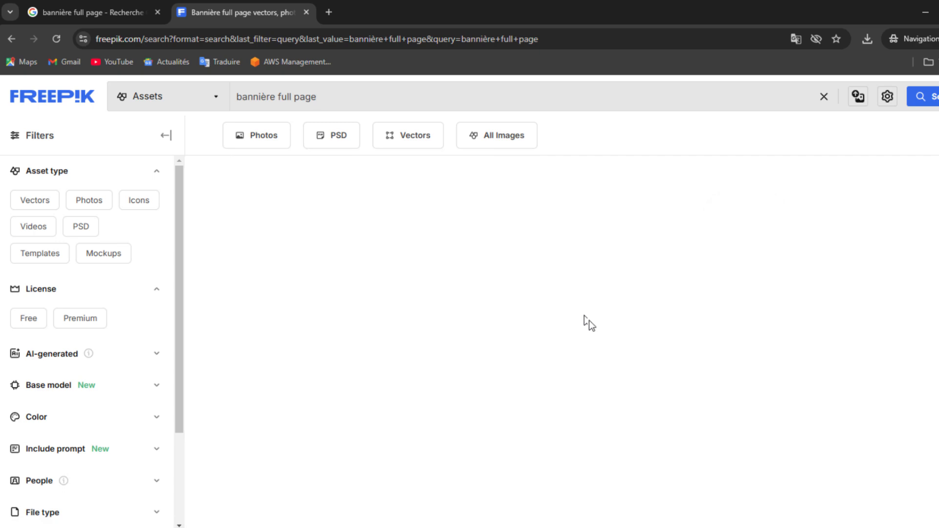
scroll(584, 315, "down", 1)
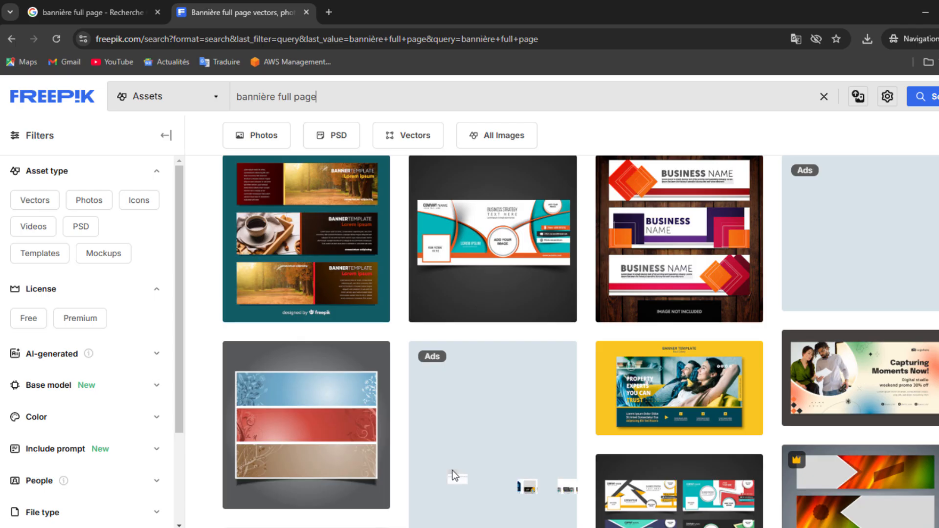
mouse_move(260, 496)
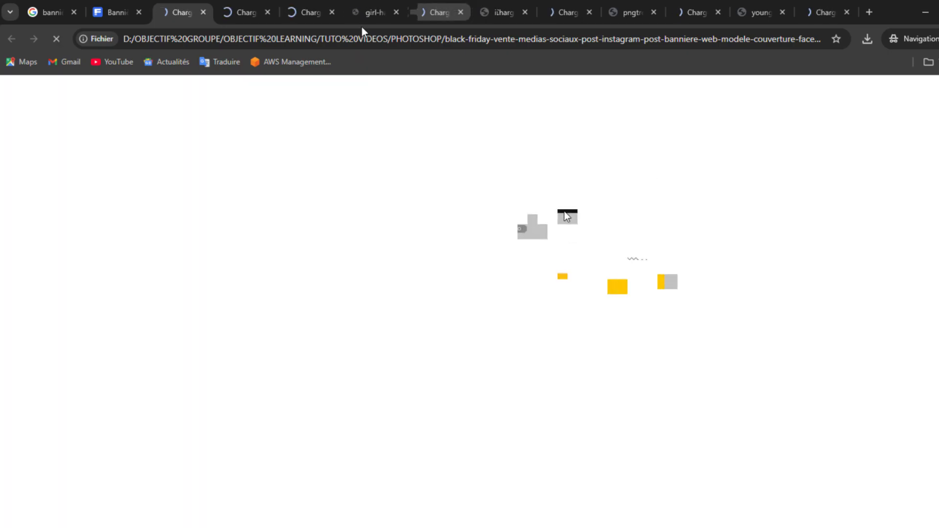
Close every Chrome tab to the right of the Black Friday banner image.
right_click(179, 16)
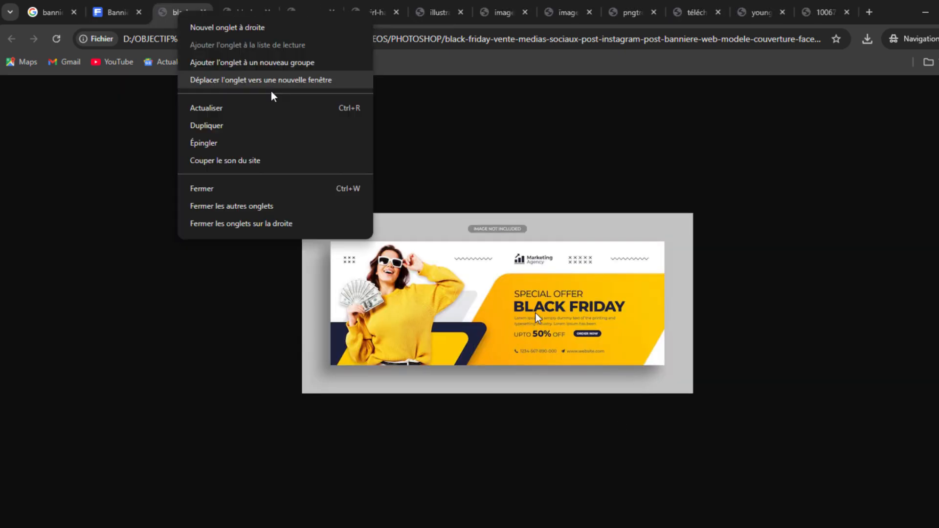
left_click(241, 224)
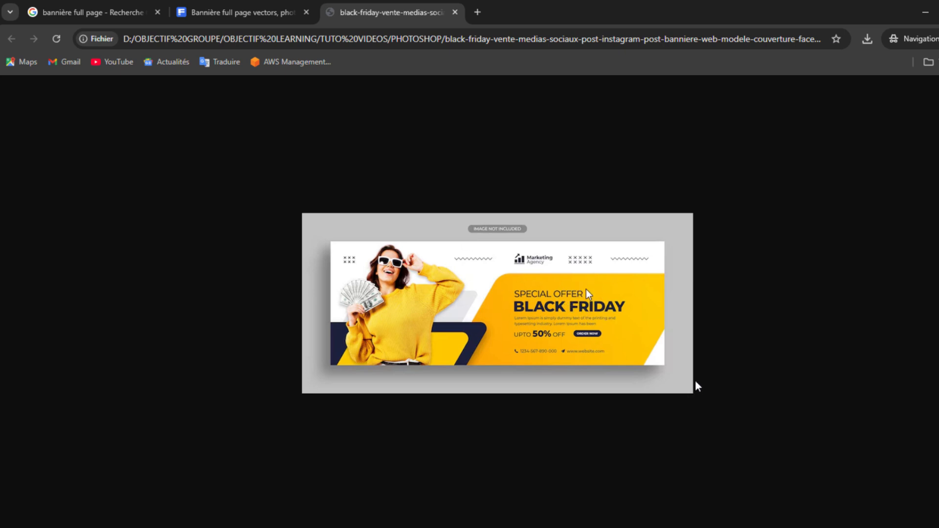
left_click(680, 526)
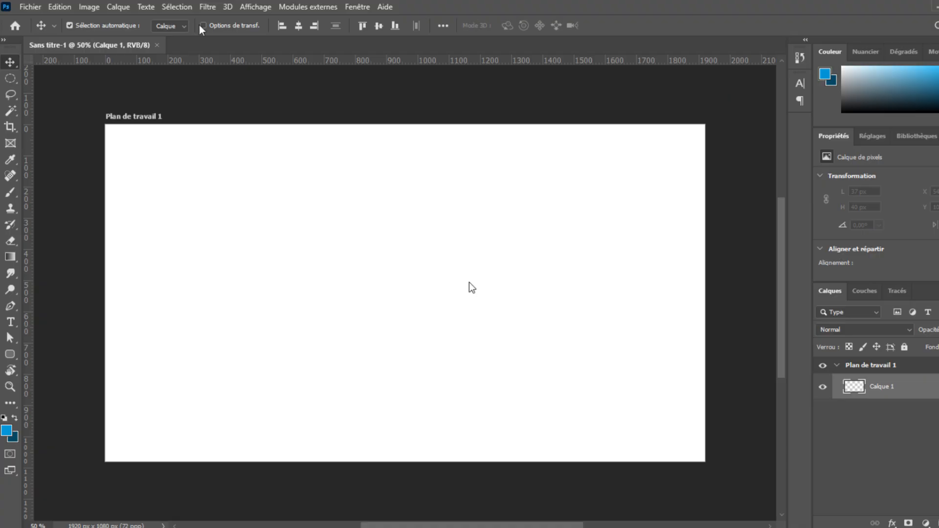
Create a 1920×1080 Web - Grand document and save it as TP3_Crea_Banniere_Site_Web.
key("ctrl+n")
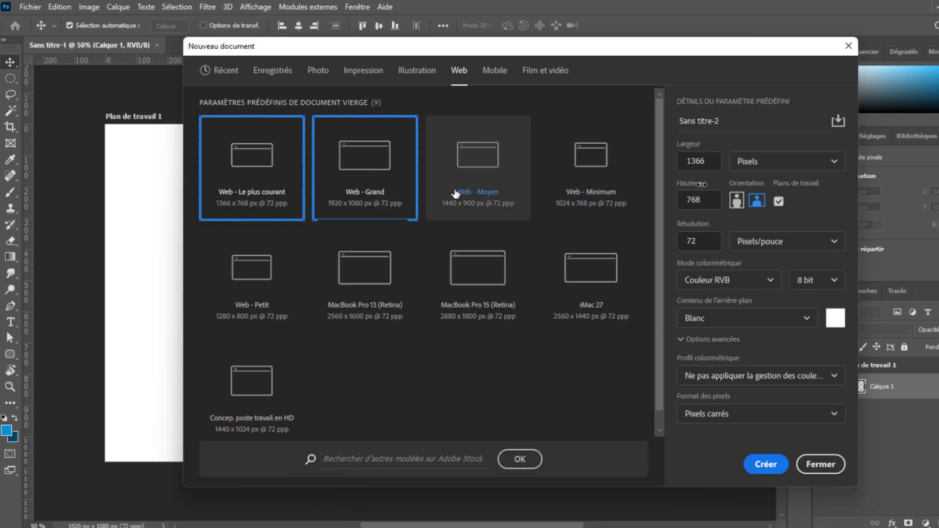
left_click(362, 204)
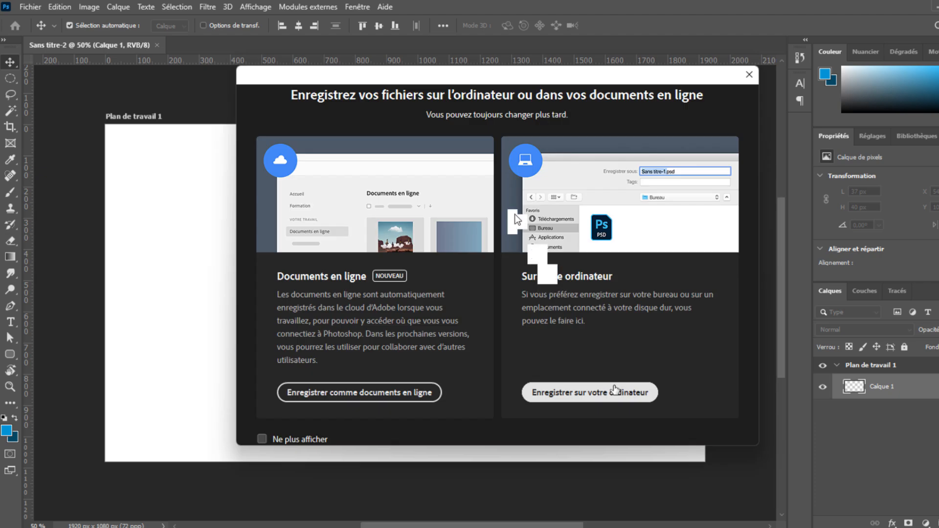
left_click(615, 391)
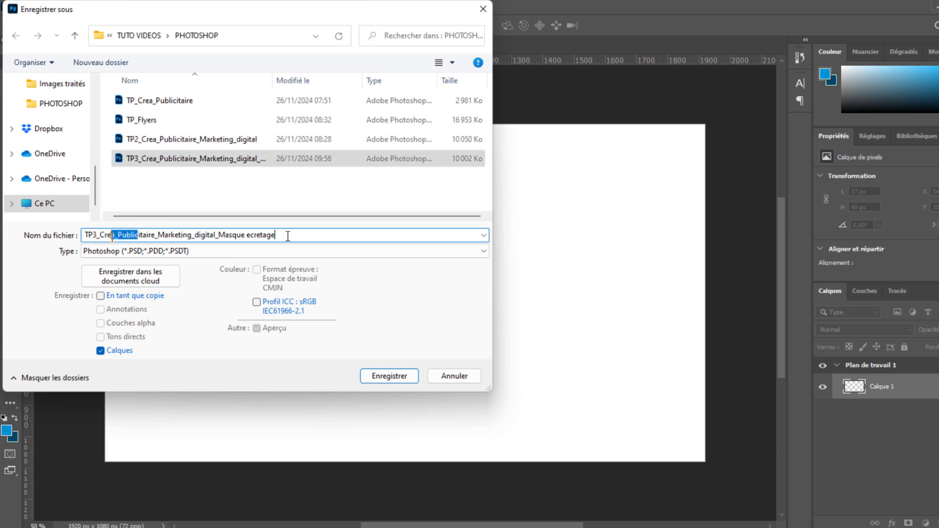
left_click_drag(287, 236, 118, 235)
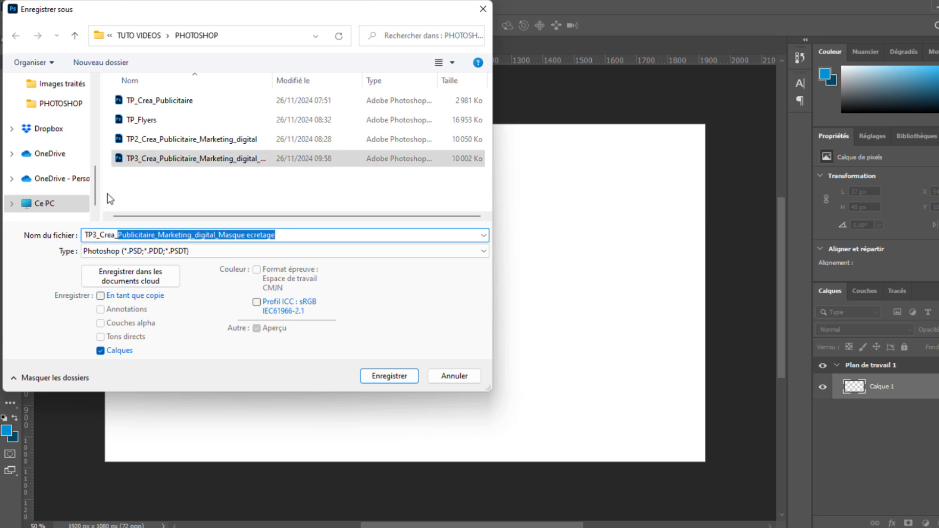
type("Banniere_")
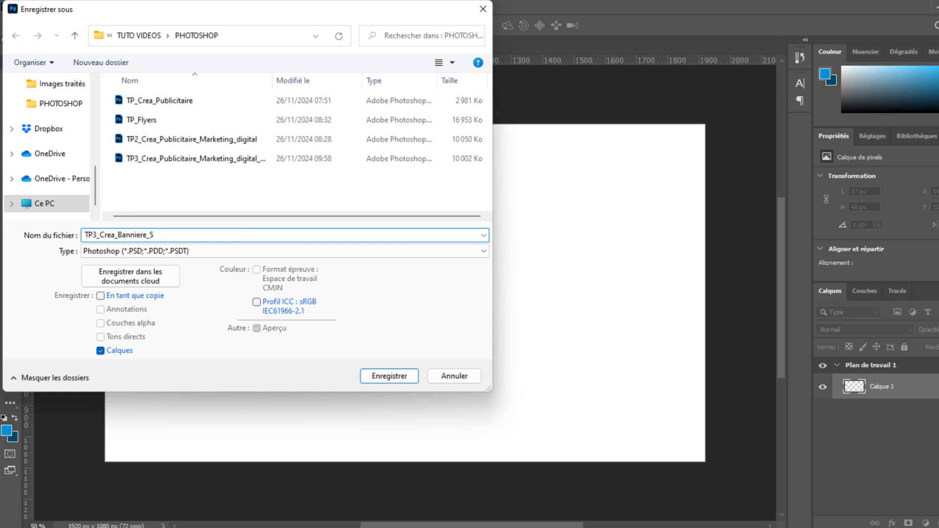
type("Site_Web")
key("Return")
key("Return")
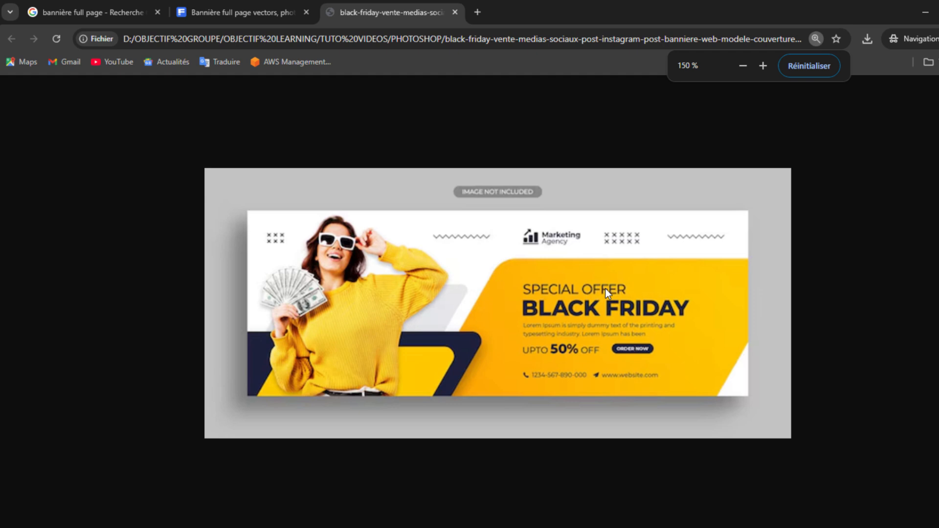
Zoom the Chrome banner image page from 150 % to 175 %.
key("ctrl+plus")
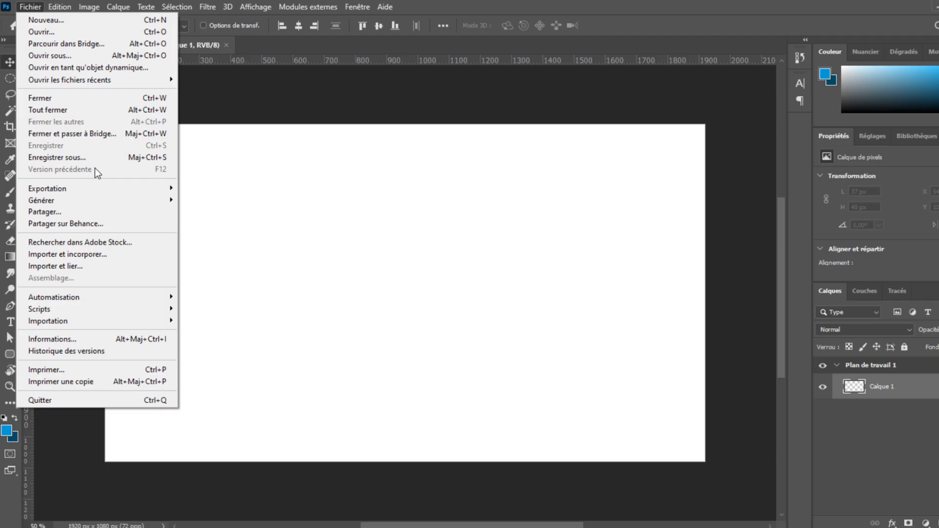
left_click(101, 266)
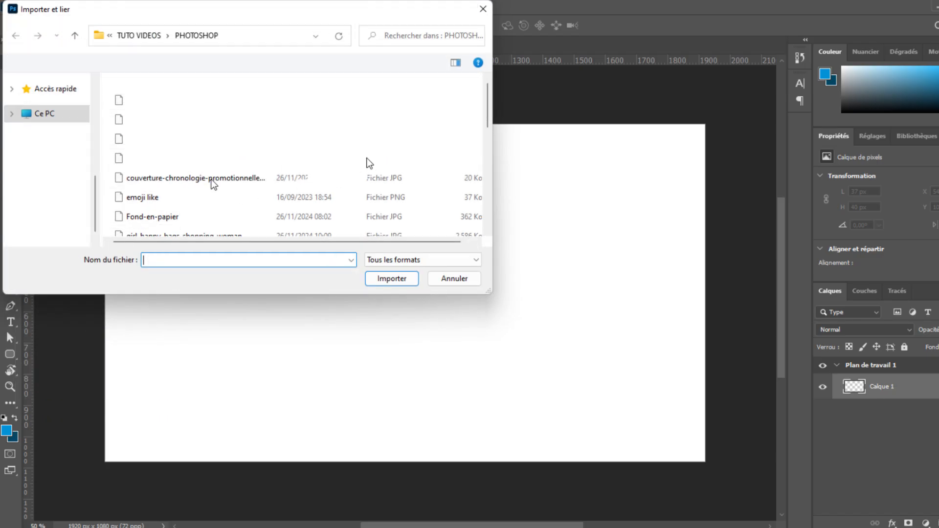
left_click(290, 123)
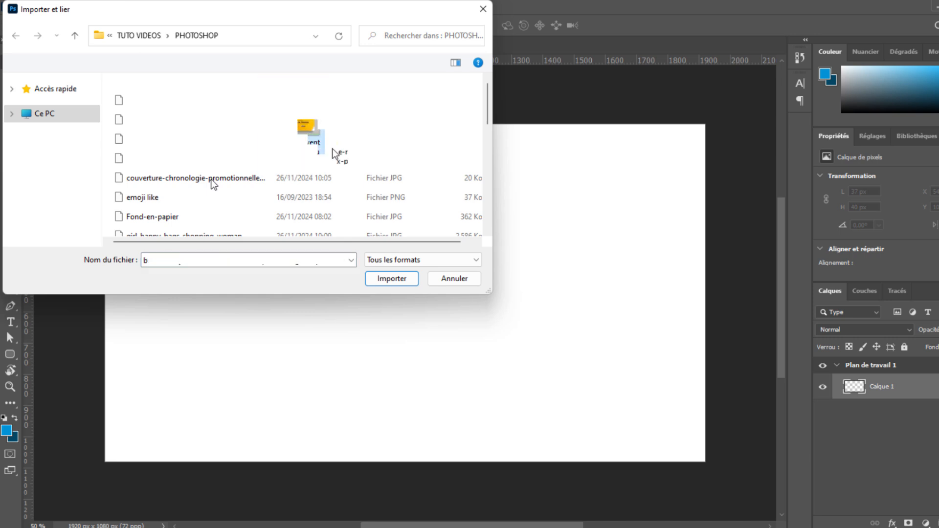
left_click(438, 122)
left_click(300, 130)
left_click(432, 125)
left_click(299, 130)
left_click(400, 277)
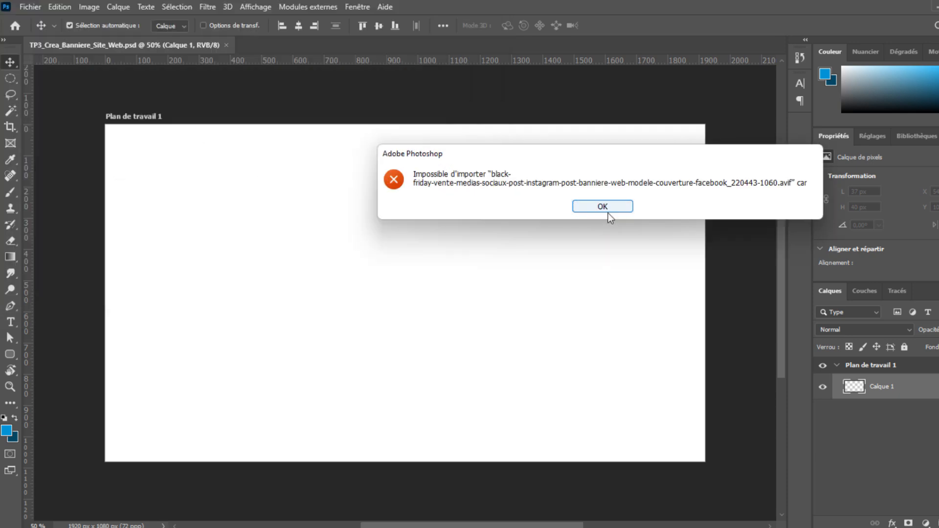
left_click(606, 208)
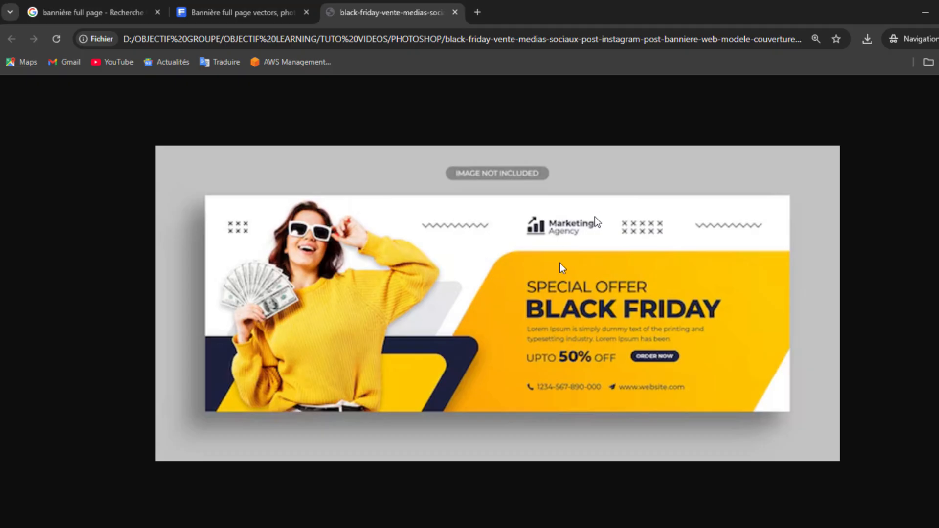
Capture the yellow Black Friday banner with Lightshot (940×352) and copy it to the clipboard.
key("super")
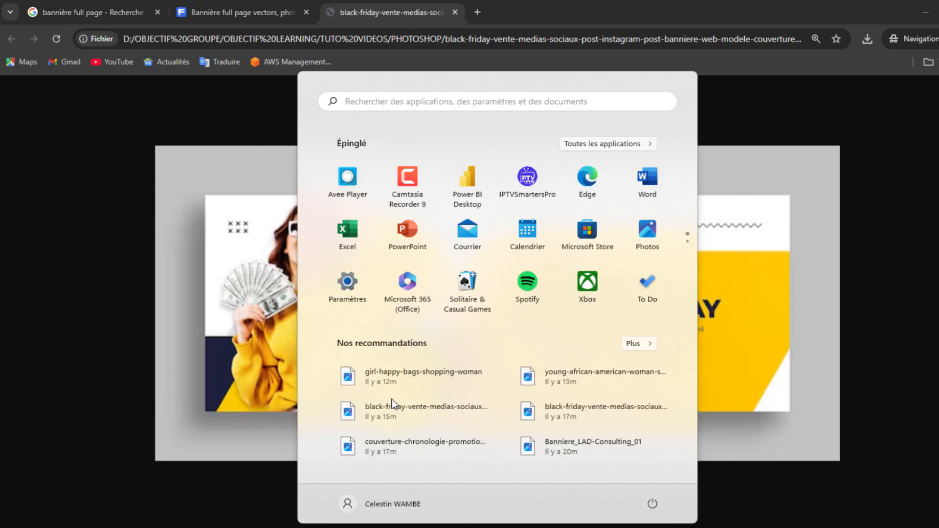
key("super")
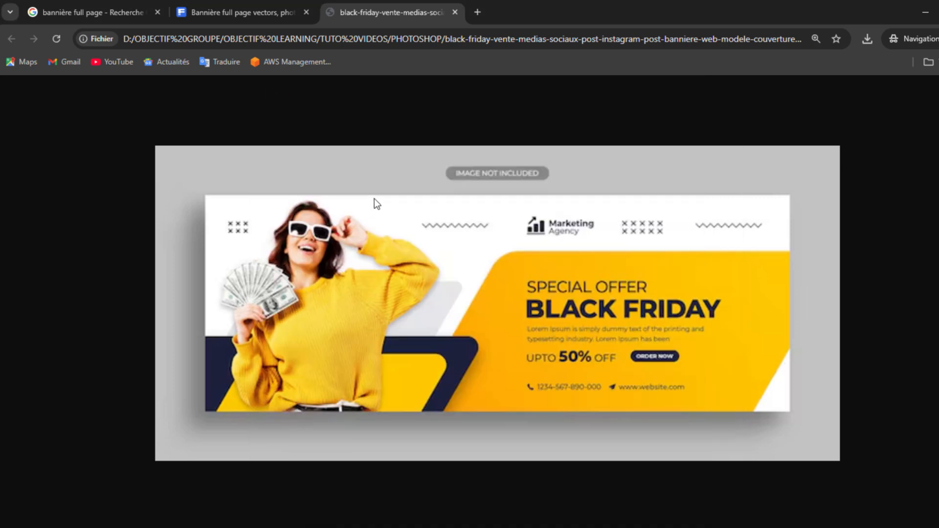
key("Print")
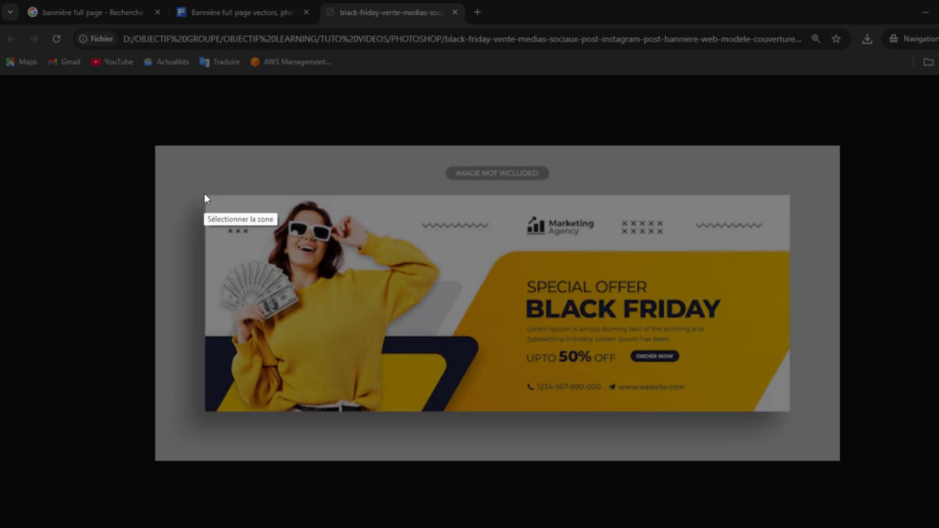
left_click_drag(204, 194, 788, 410)
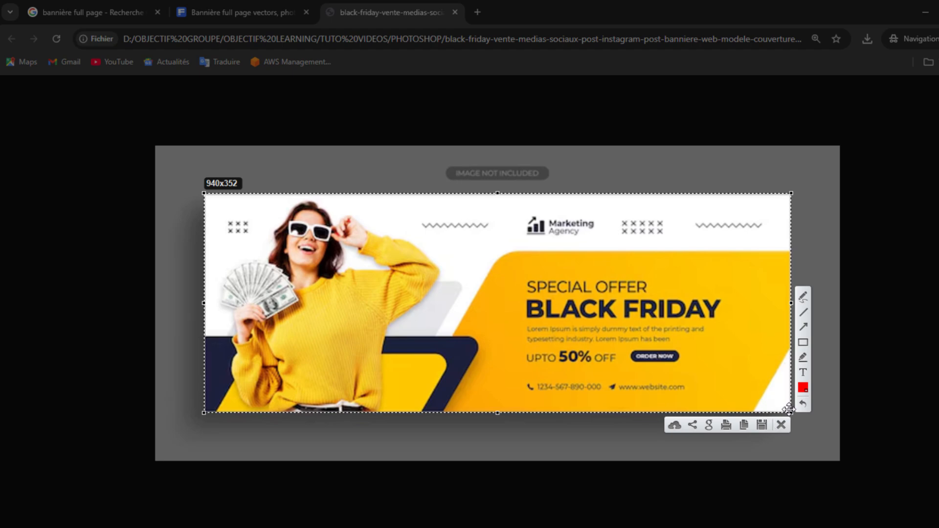
key("ctrl+c")
key("alt+Tab")
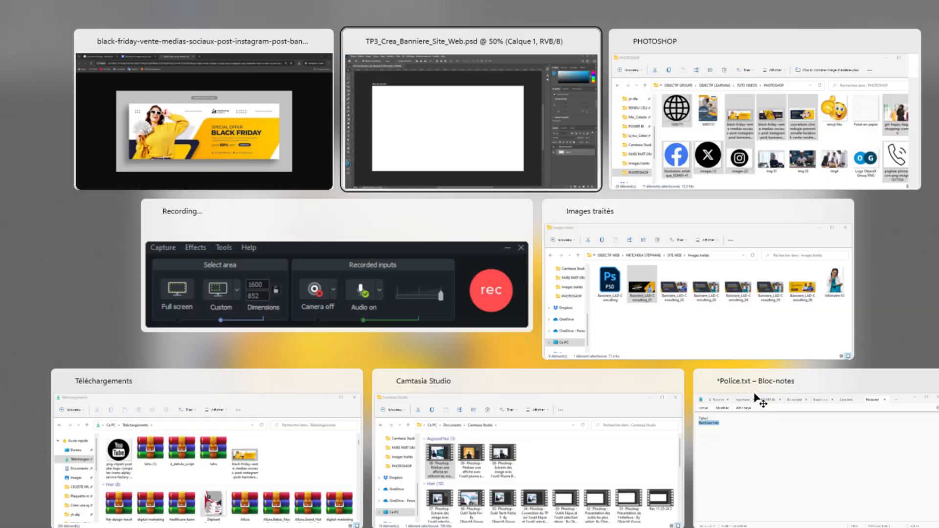
Paste the banner capture, enlarge it to 1912×716 px and place it along the artboard bottom.
key("ctrl+v")
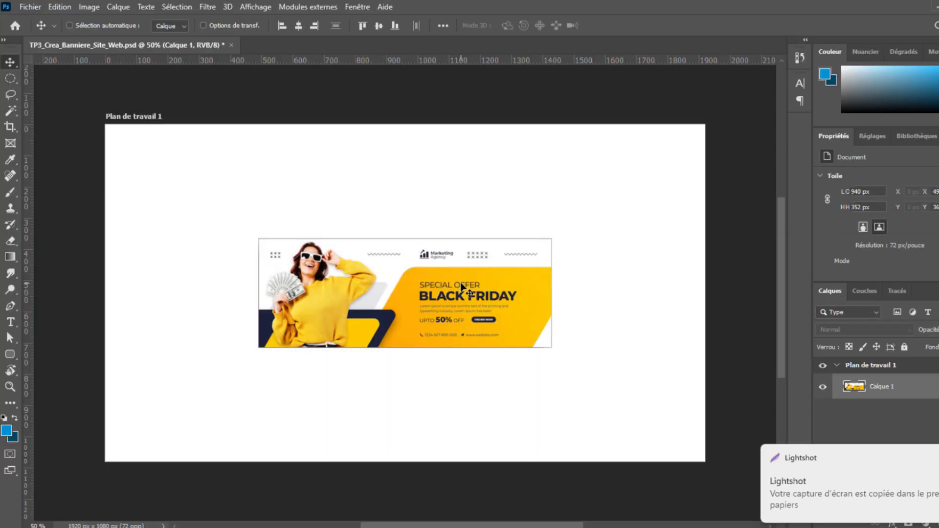
key("ctrl+t")
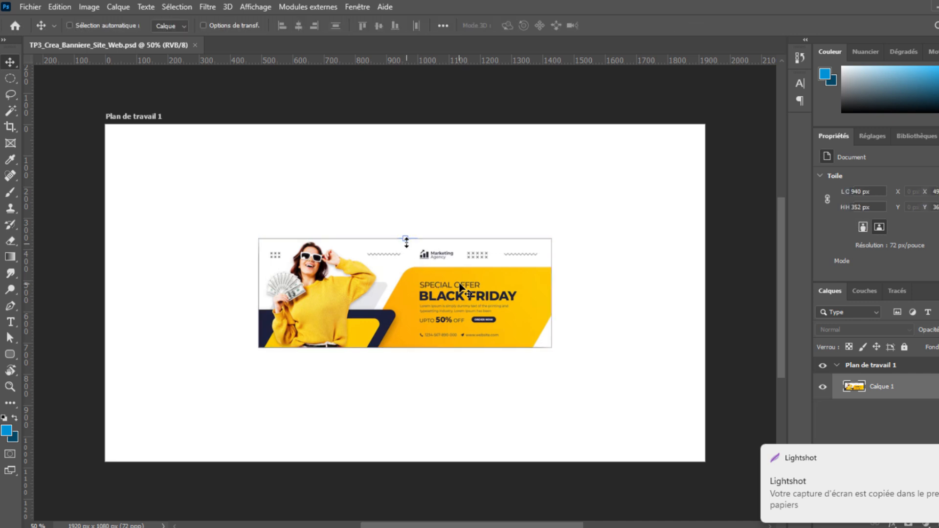
left_click_drag(405, 239, 391, 128)
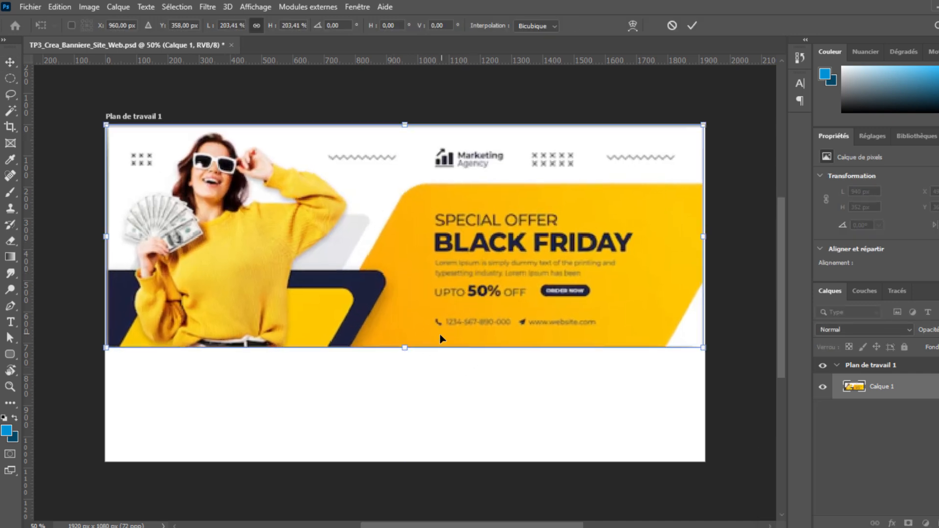
key("Return")
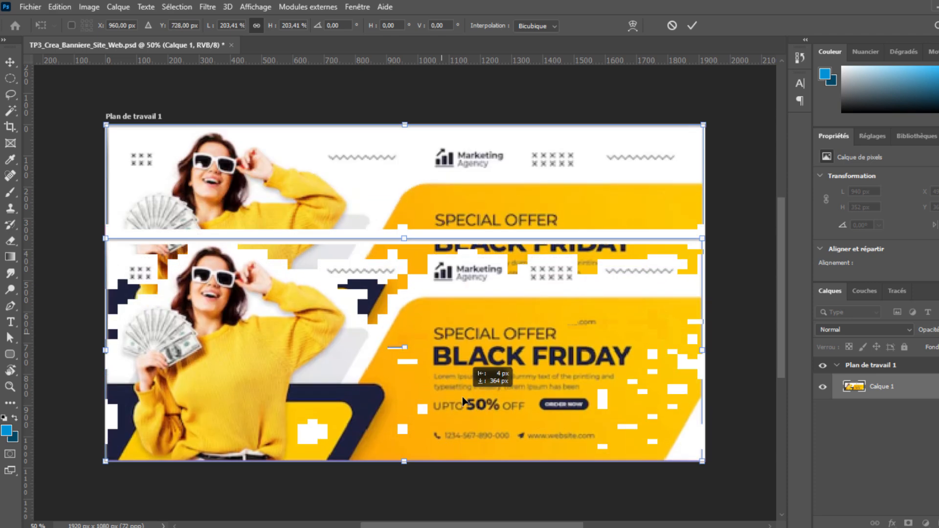
left_click_drag(464, 267, 465, 381)
key("ctrl+t")
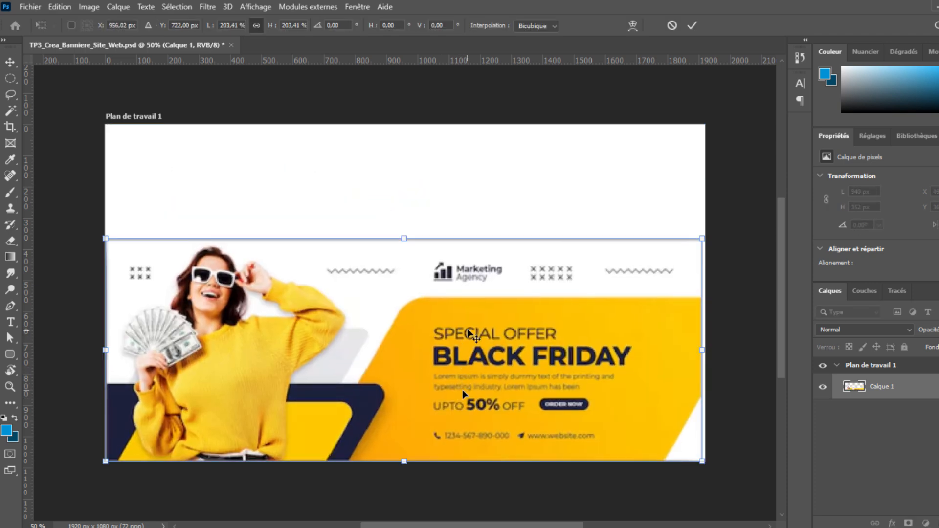
key("Return")
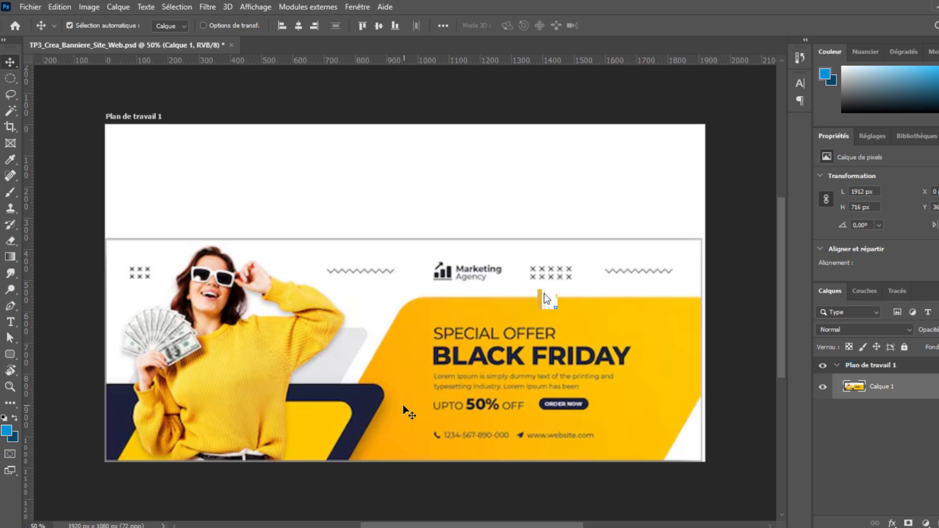
key("super+Tab")
left_click(714, 121)
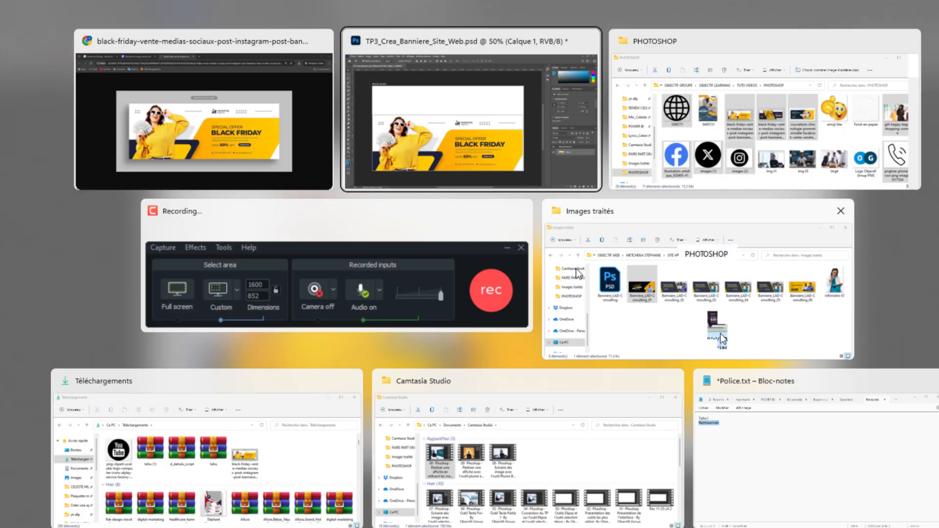
Open two more banner images from the PHOTOSHOP folder in Chrome.
left_click(712, 321)
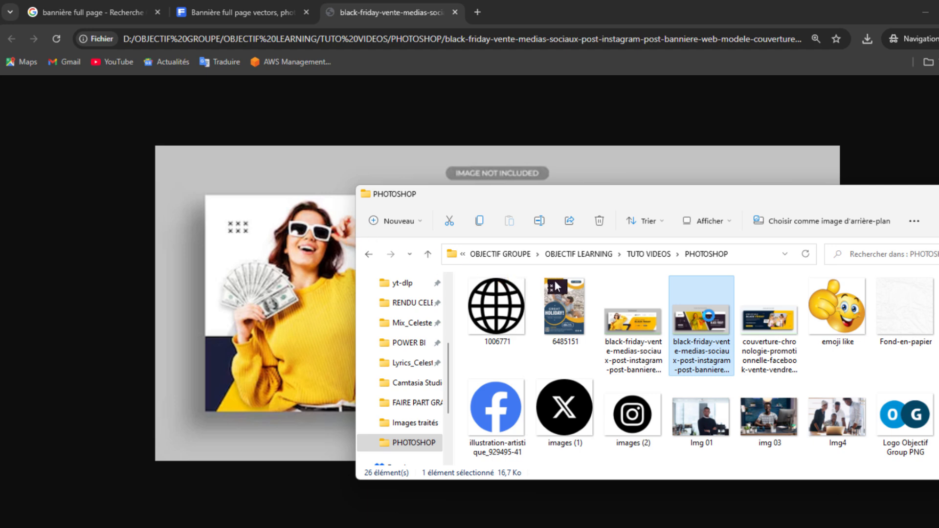
key("Return")
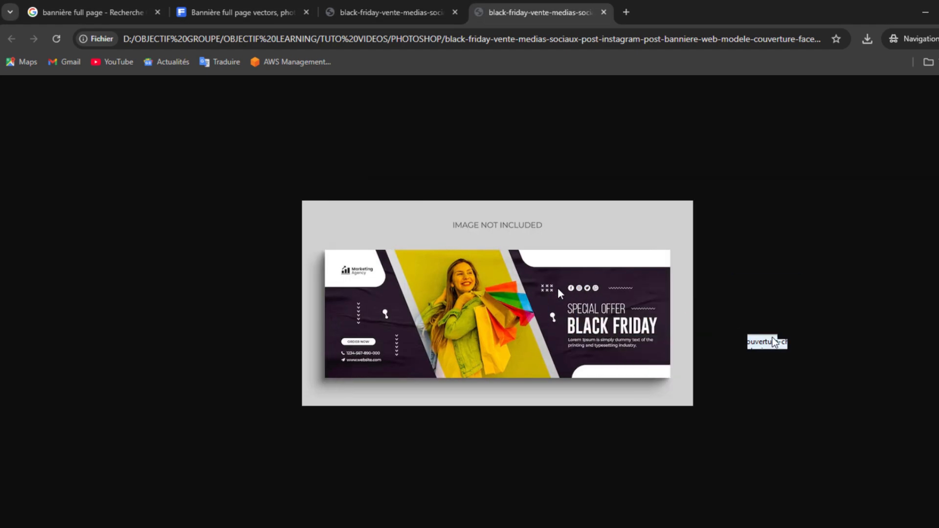
key("alt+Tab")
key("Right")
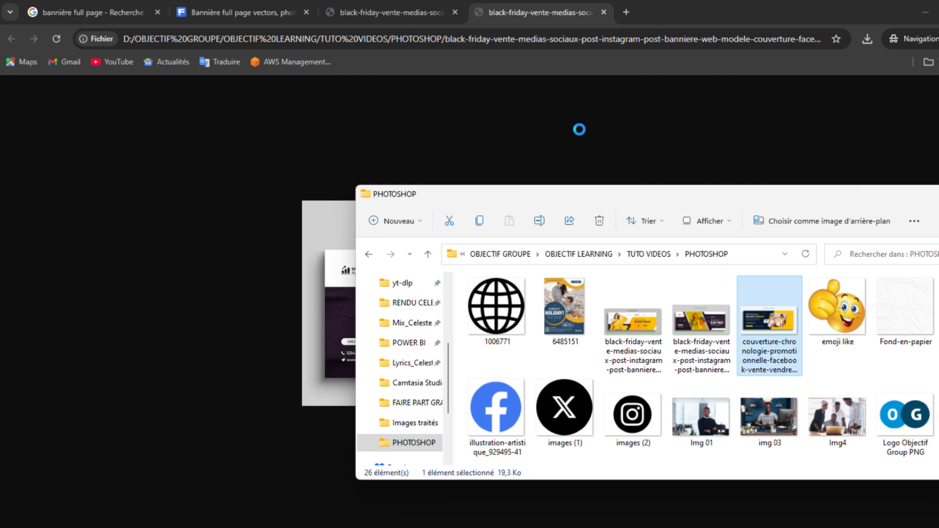
key("Return")
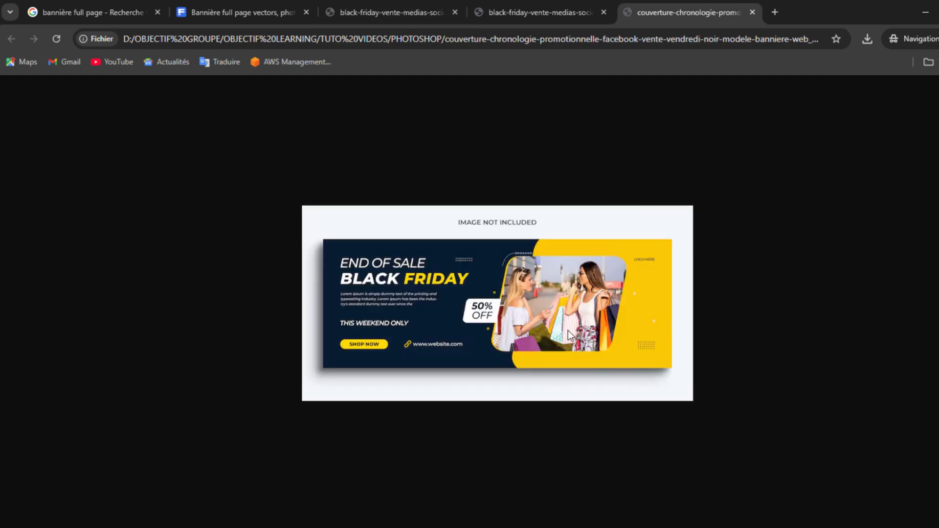
Compare the Black Friday and END OF SALE banner tabs, ending on the yellow reference.
left_click(431, 11)
left_click(516, 8)
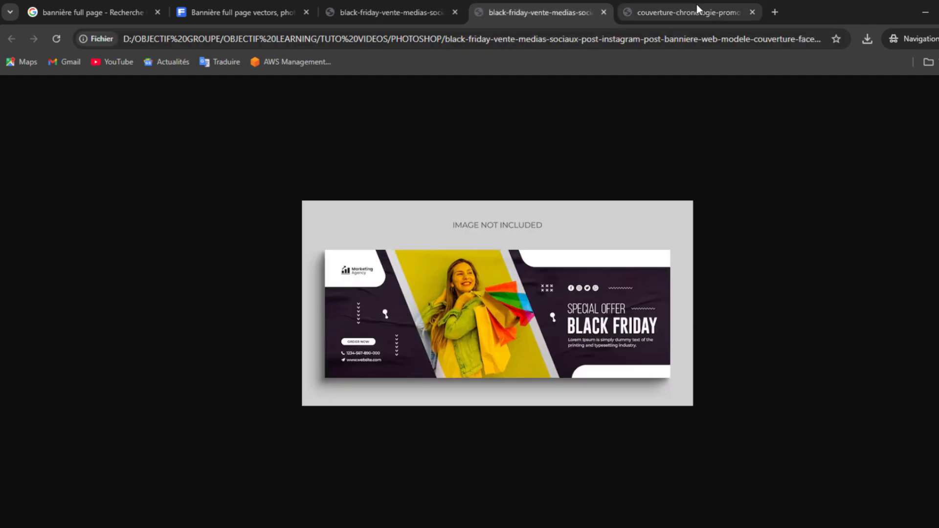
left_click(697, 4)
left_click(429, 14)
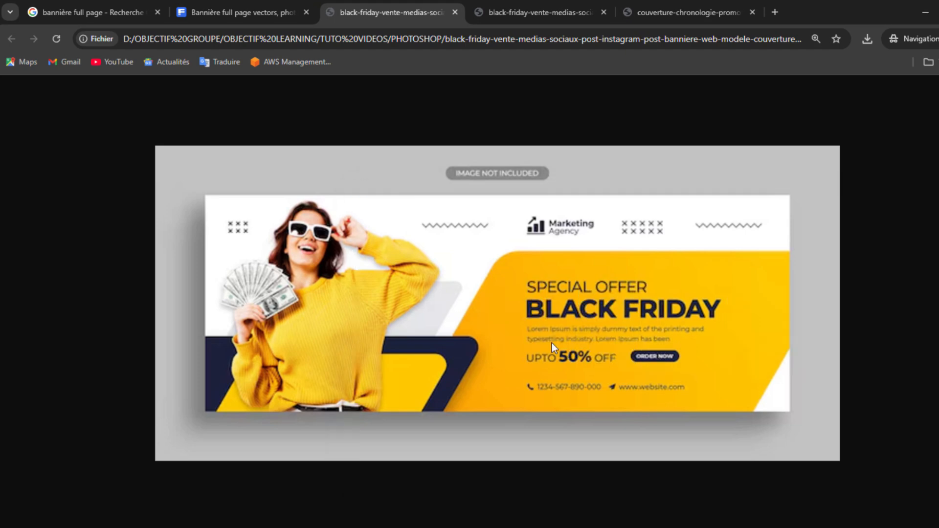
key("alt+Tab")
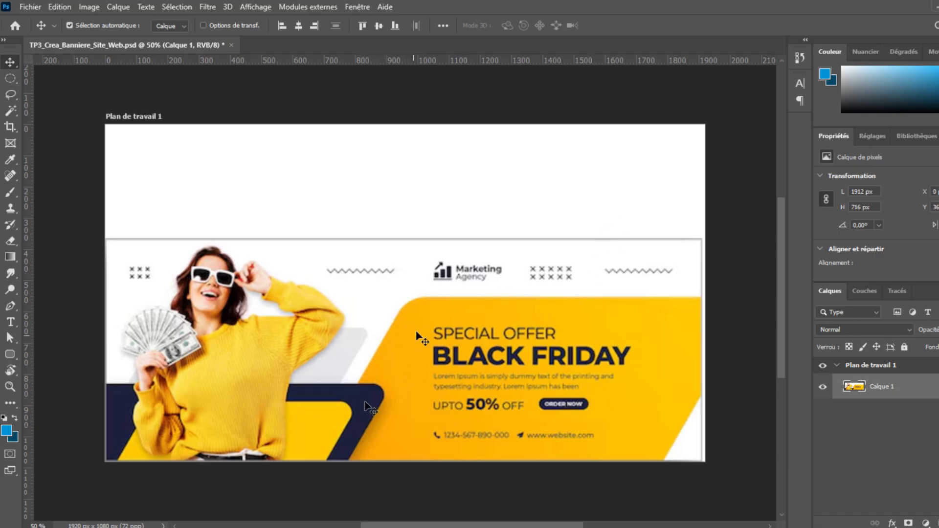
Nudge the banner layer 8 px right and switch to the Pen tool in Forme mode.
key("Right")
key("Right")
key("Right")
key("Right")
key("Right")
key("Right")
key("Right")
key("Right")
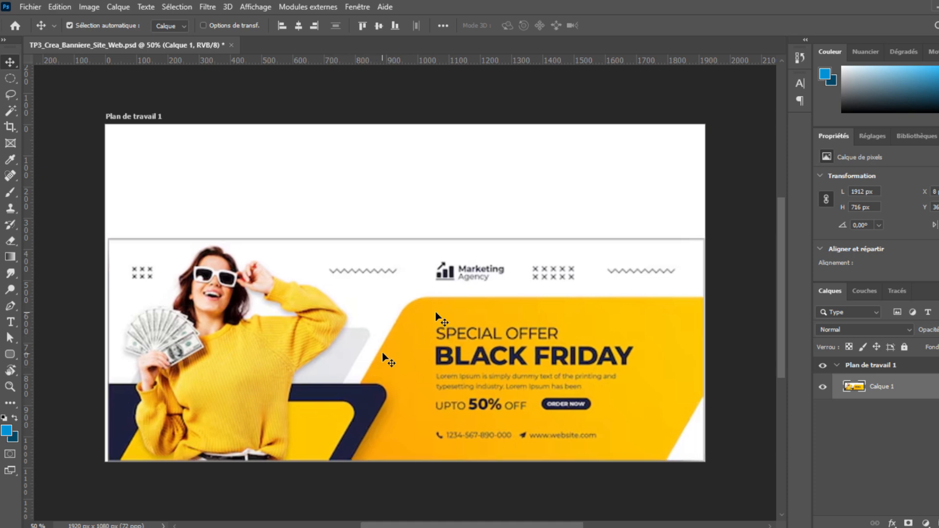
left_click(11, 307)
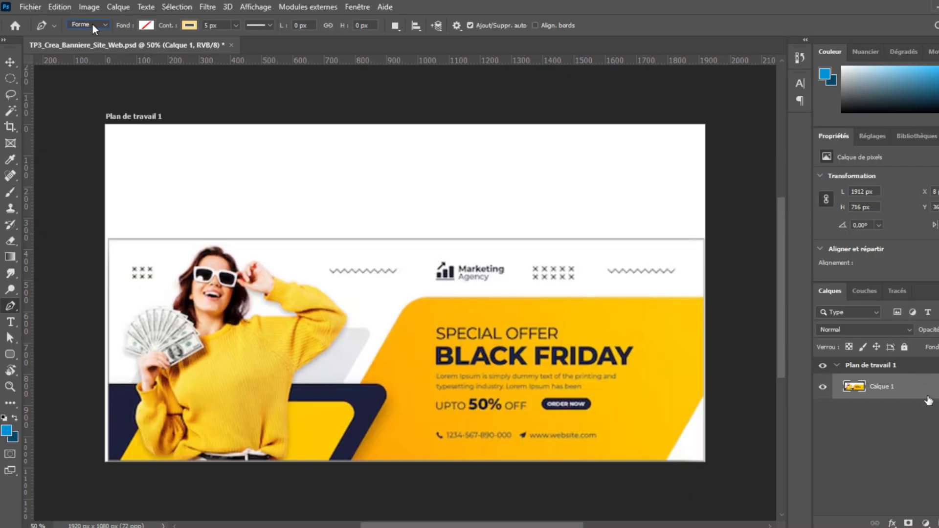
key("ctrl+t")
Shift the banner slightly left, trace the navy band as shape Forme 1, and choose fill 1f203c.
left_click_drag(568, 337, 564, 332)
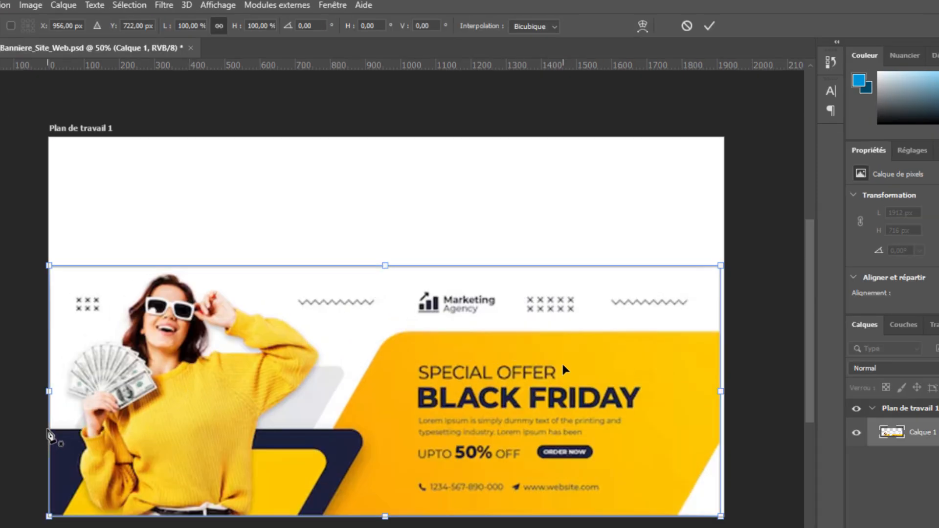
key("Return")
key("p")
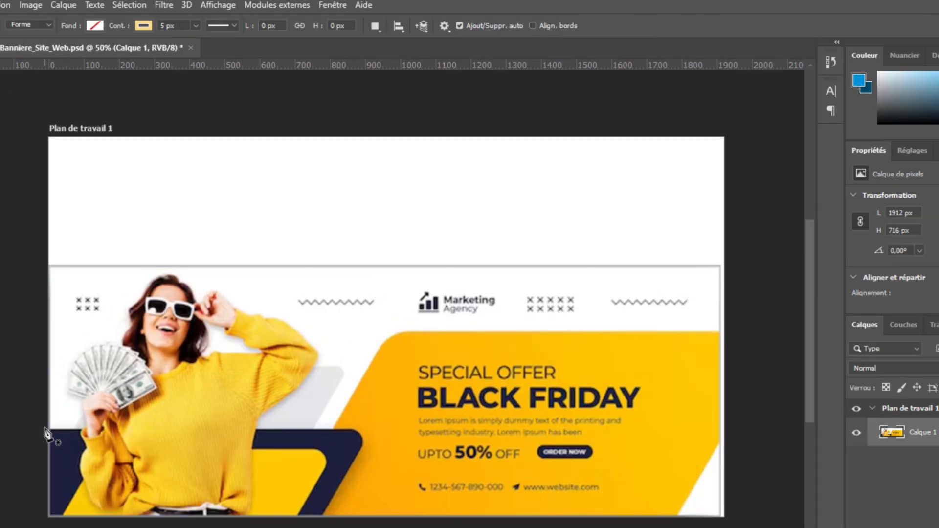
left_click(355, 431)
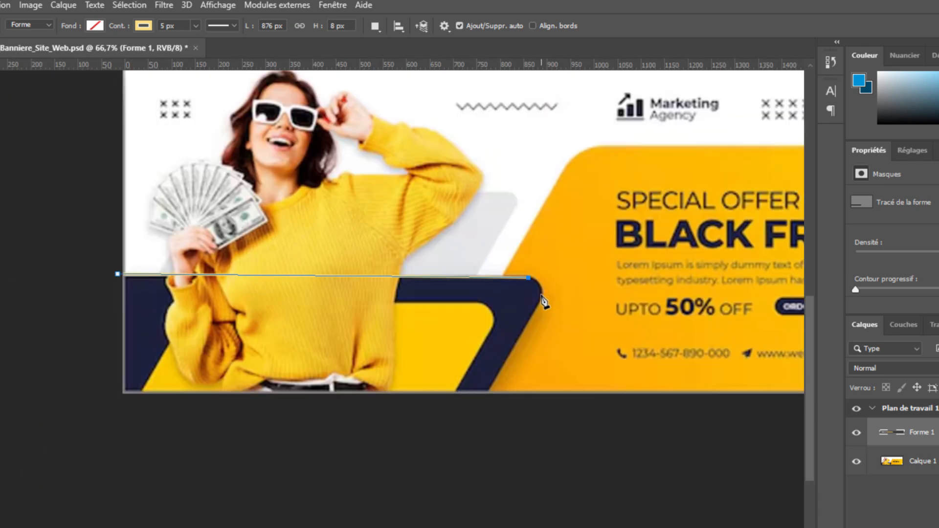
left_click(541, 295)
left_click(537, 308)
left_click(479, 405)
left_click(103, 425)
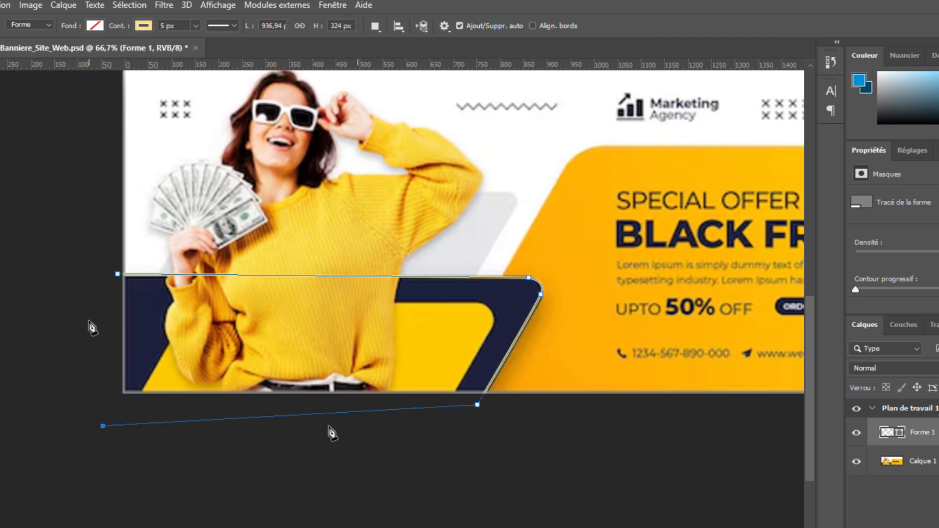
left_click(118, 274)
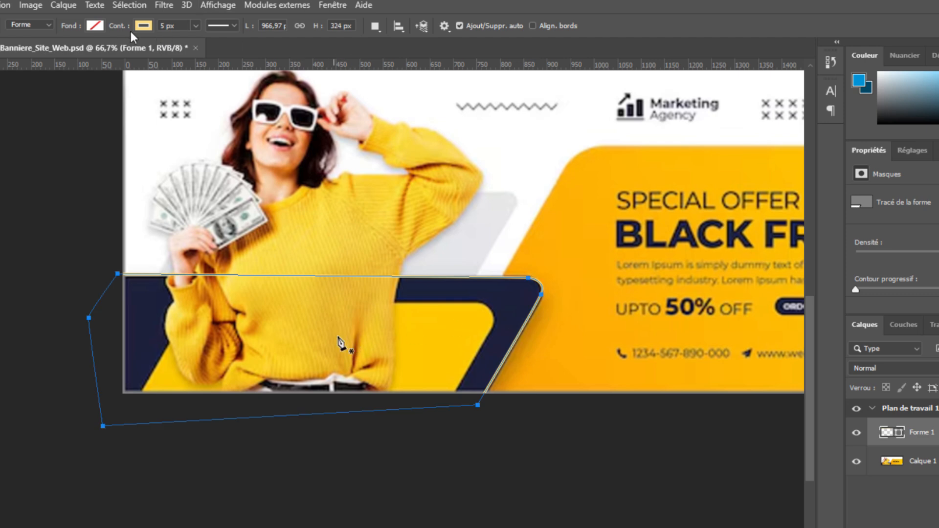
left_click(95, 25)
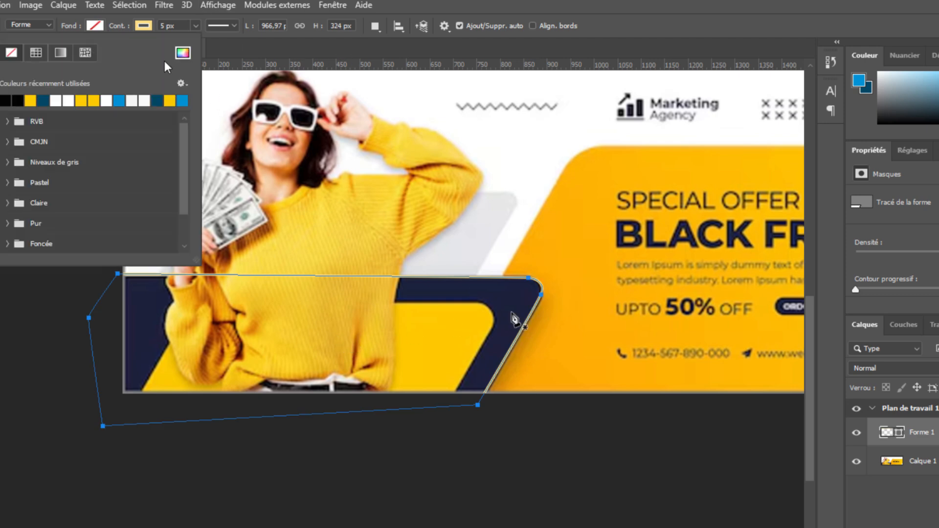
left_click(183, 53)
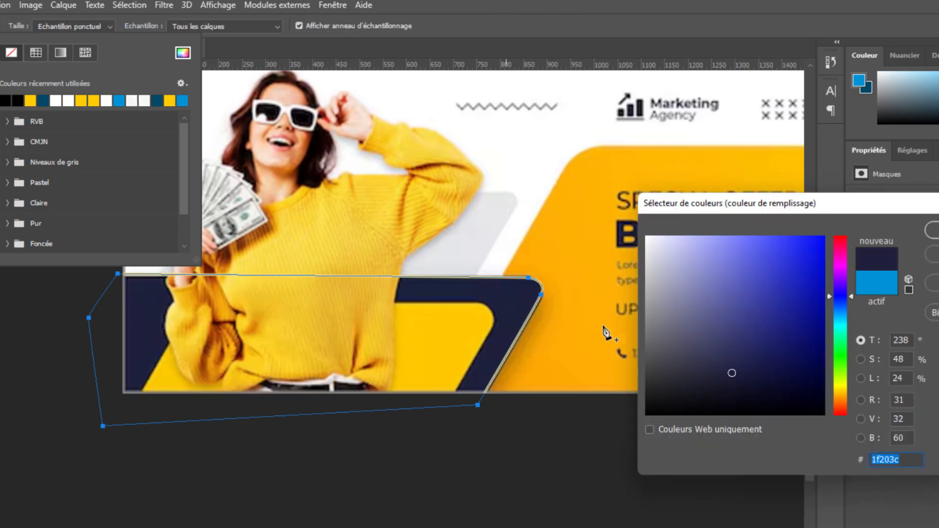
Apply the dark navy fill to Forme 1 and give it a black outline.
key("Return")
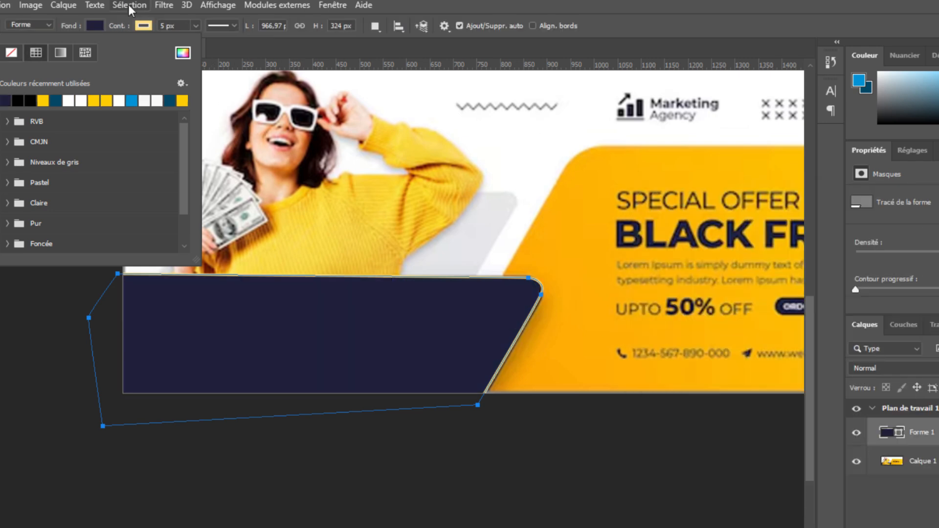
left_click(145, 26)
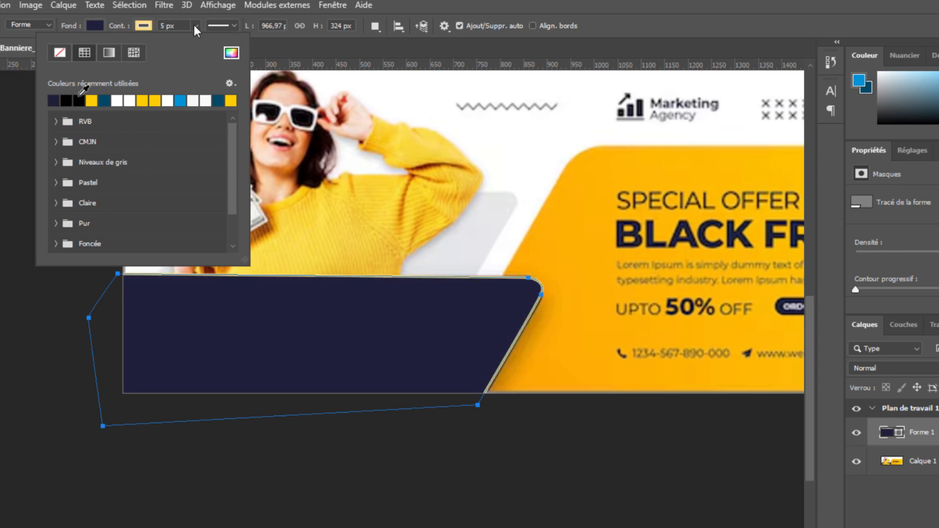
left_click(79, 100)
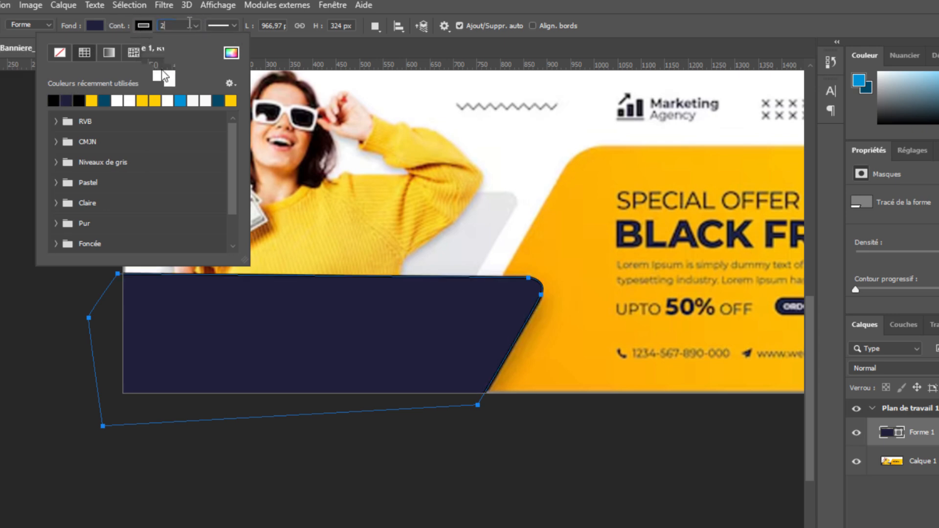
left_click(196, 26)
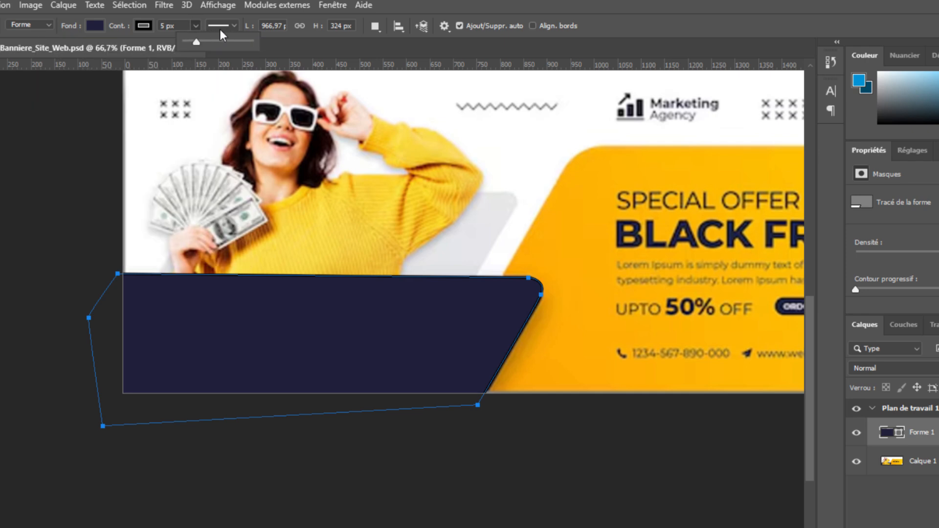
left_click(202, 17)
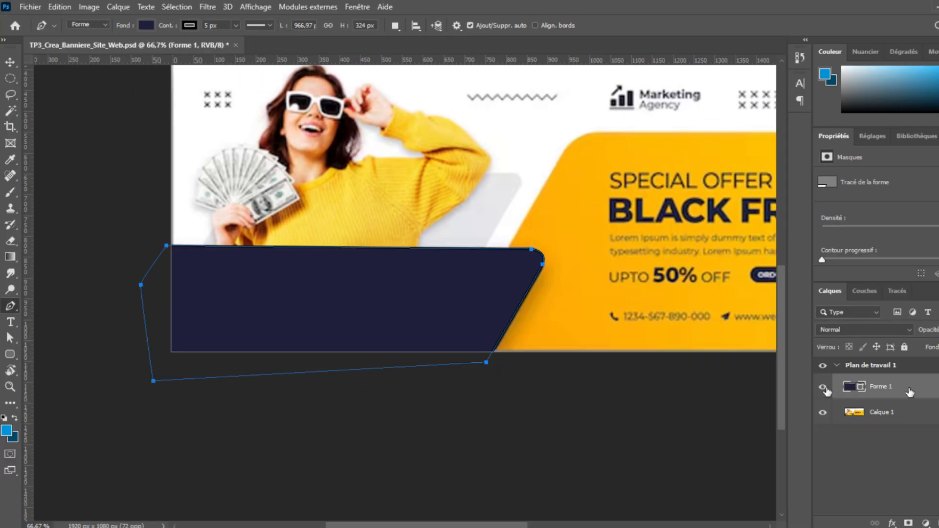
Set Forme 1's outline to 2 px, then select Calque 1 and hide Forme 1.
left_click(823, 387)
left_click(823, 388)
left_click(823, 387)
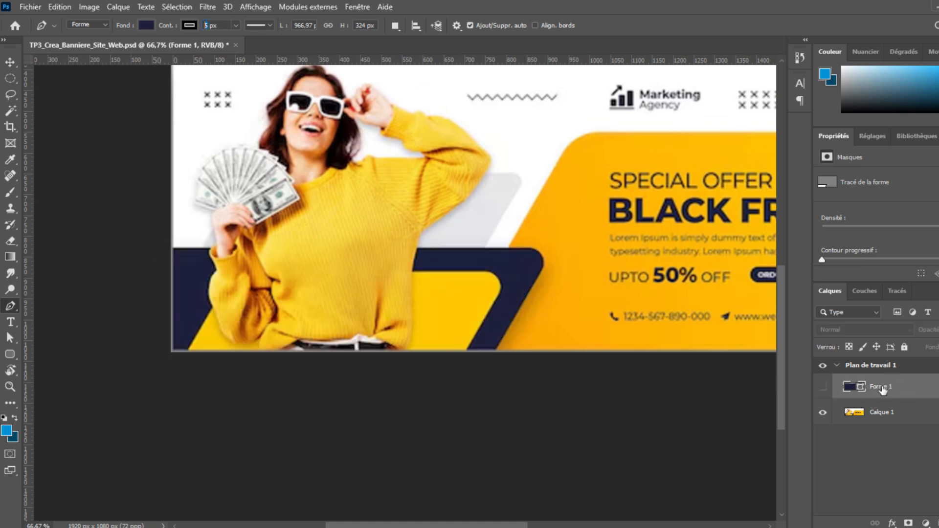
left_click(823, 388)
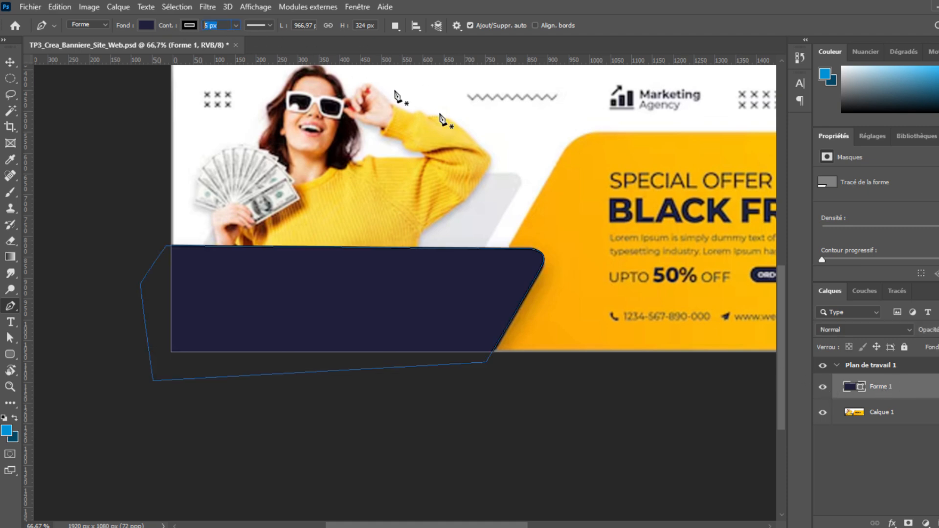
type("2")
key("Return")
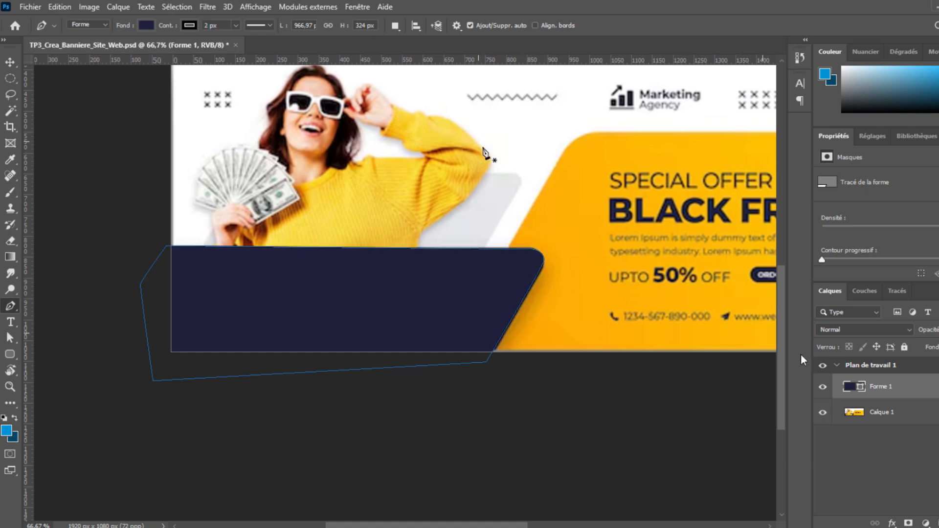
left_click(878, 412)
left_click(824, 388)
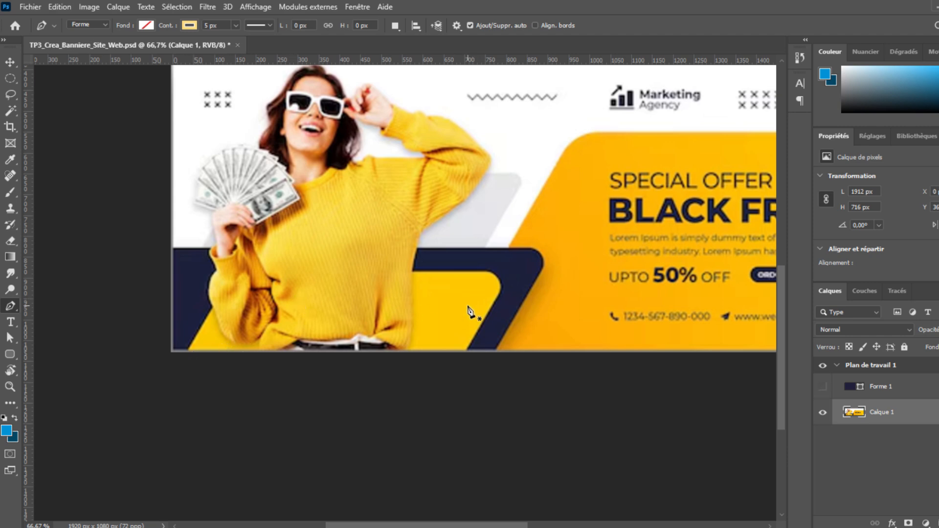
Begin a second shape with anchors at the banner's lower-left and upper-right.
left_click(185, 353)
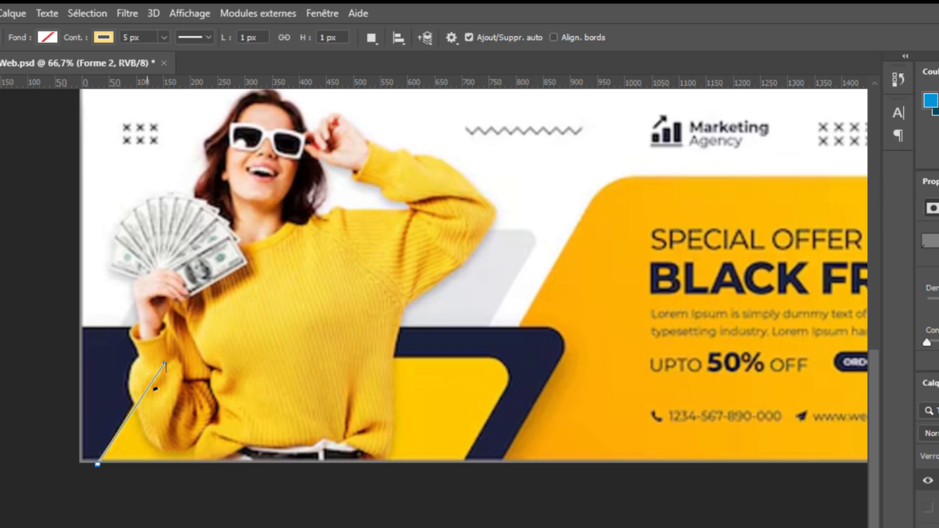
left_click(164, 363)
key("ctrl+z")
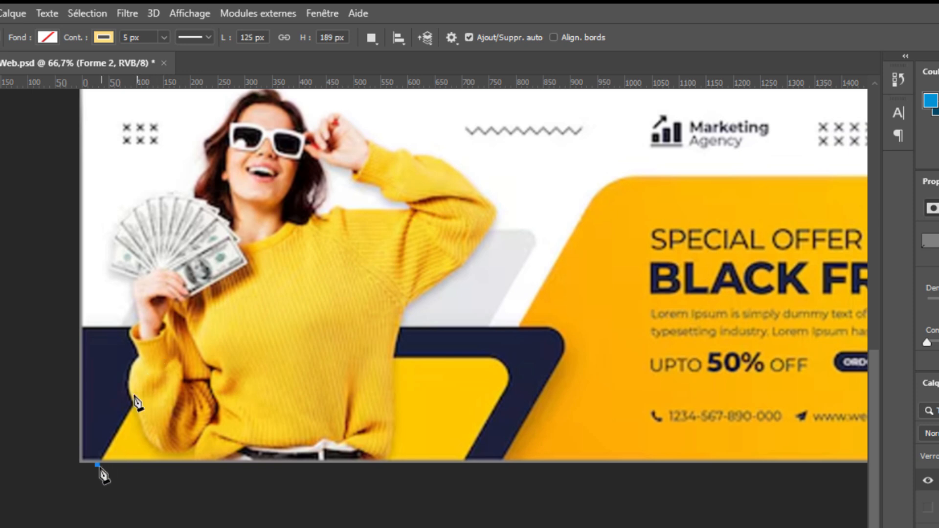
left_click(161, 363)
left_click(497, 357)
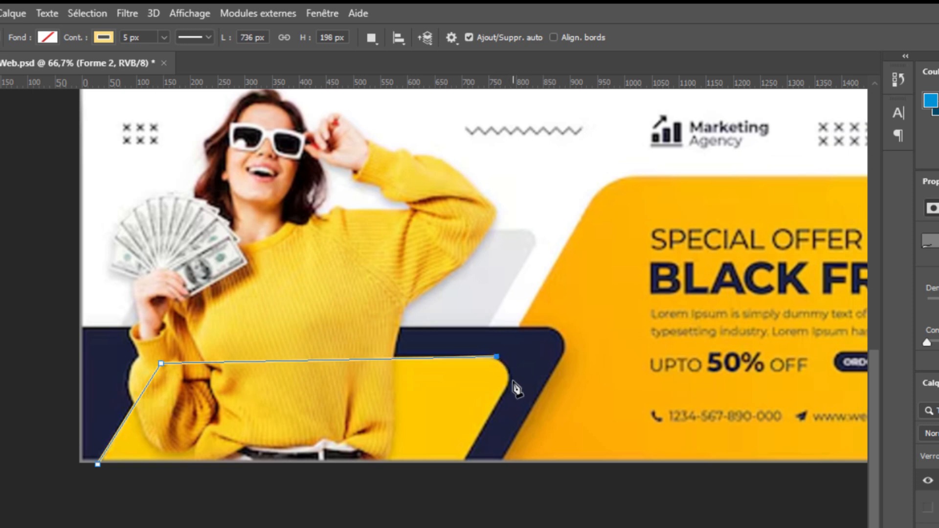
Add guides at y 388,7 px and x 336, then trace Forme 2 with a rounded upper-right corner.
left_click_drag(290, 84, 323, 358)
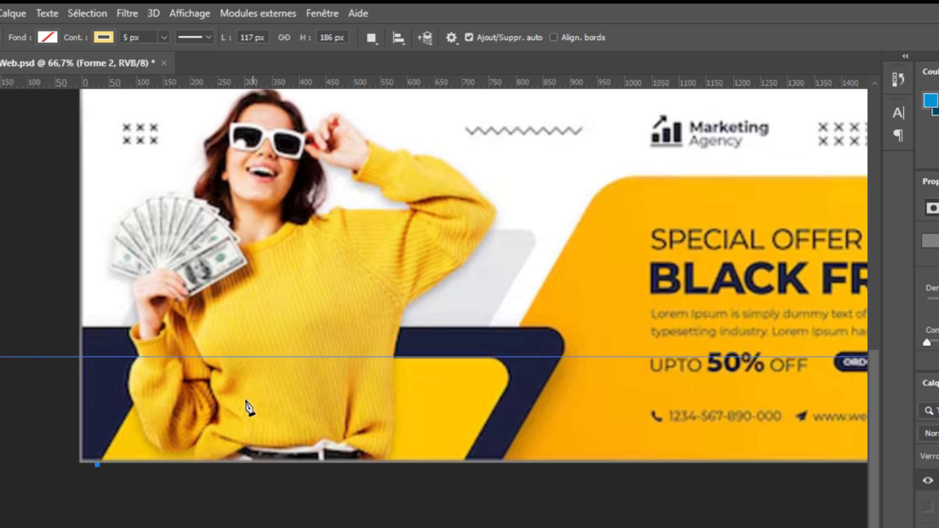
left_click_drag(2, 382, 164, 367)
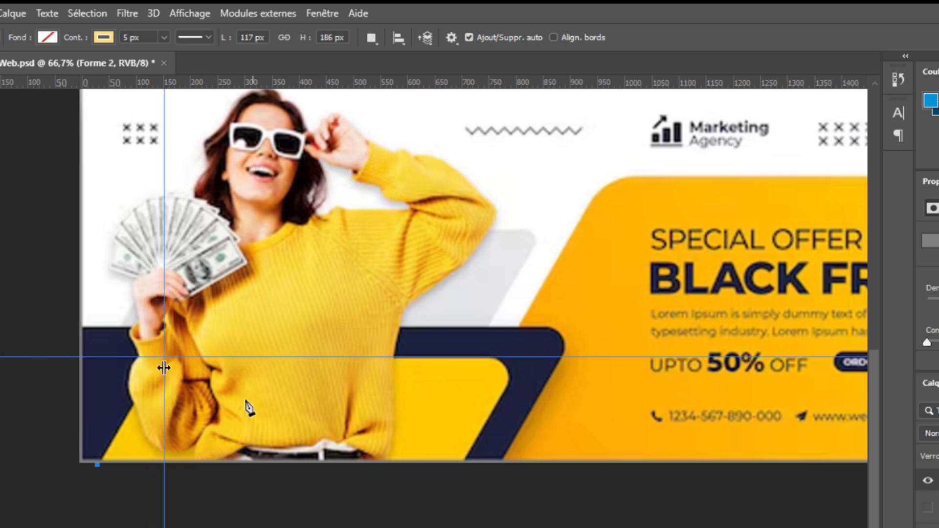
left_click(164, 358)
left_click(491, 357)
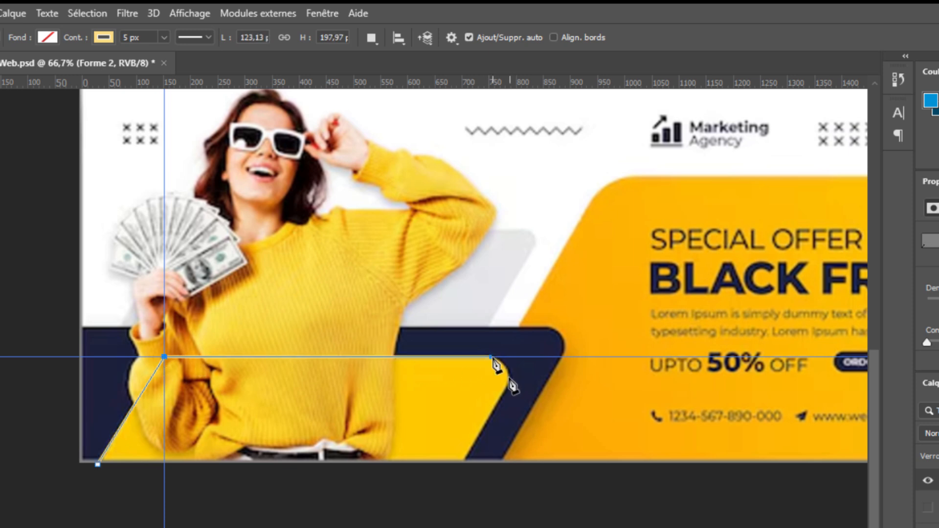
left_click_drag(505, 390, 504, 401)
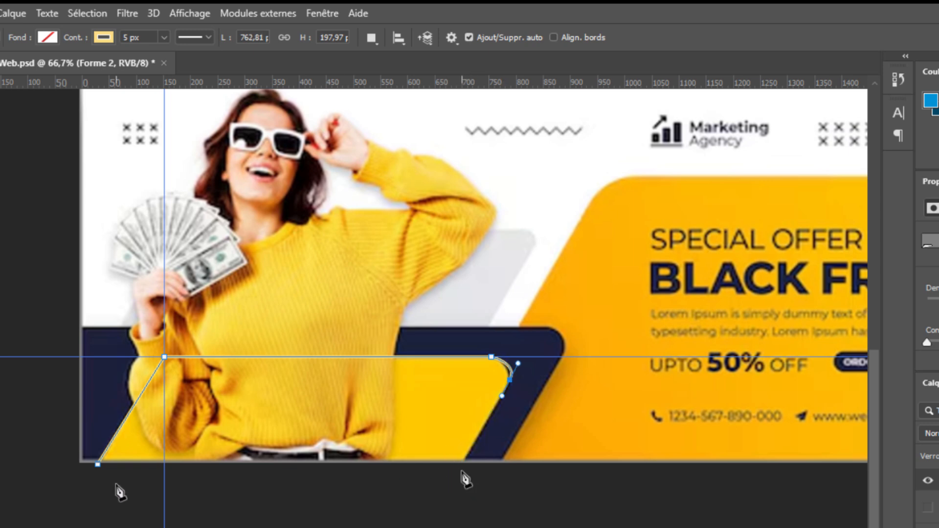
left_click(97, 464)
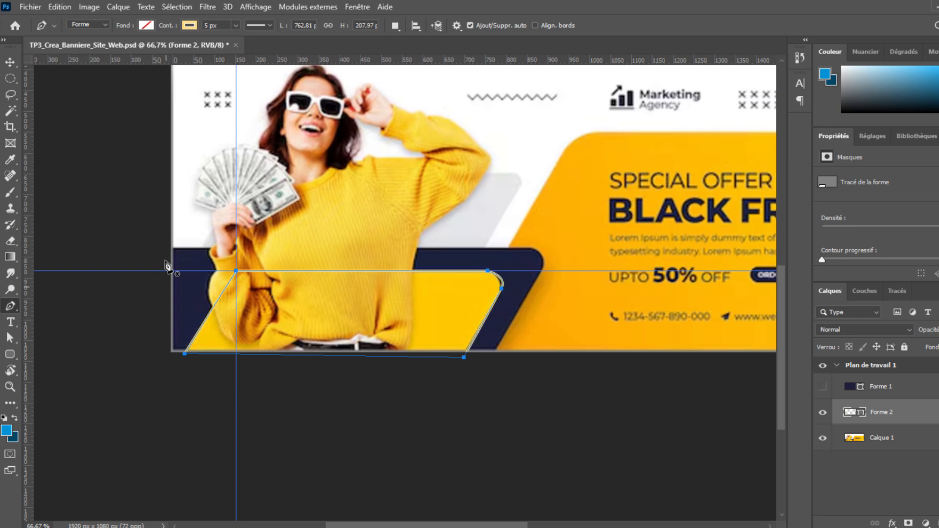
left_click(190, 25)
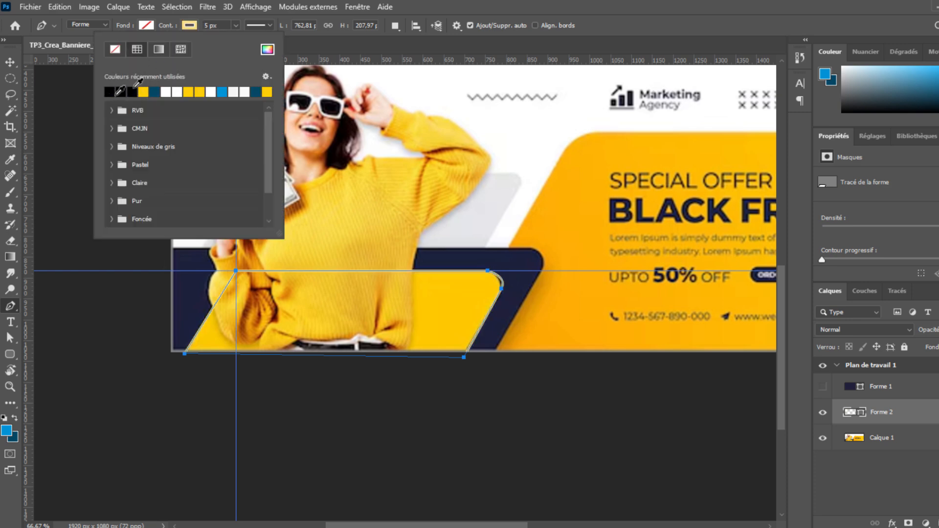
Give Forme 2 a navy 2 px outline and a yellow fill.
left_click(222, 27)
type("2")
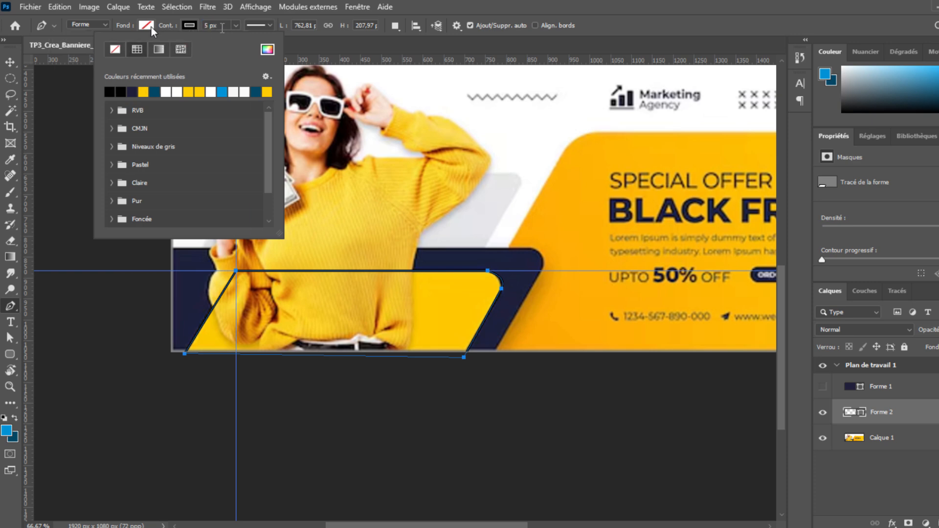
left_click(151, 27)
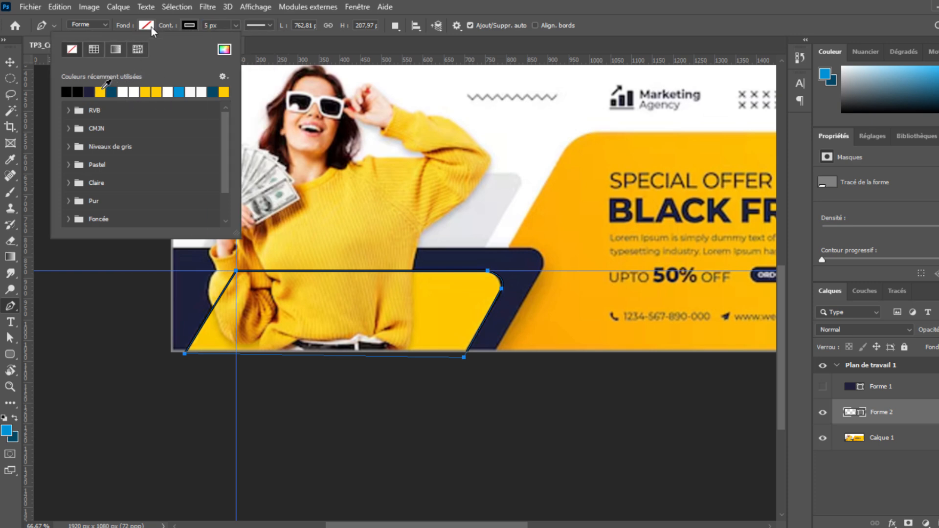
left_click(100, 92)
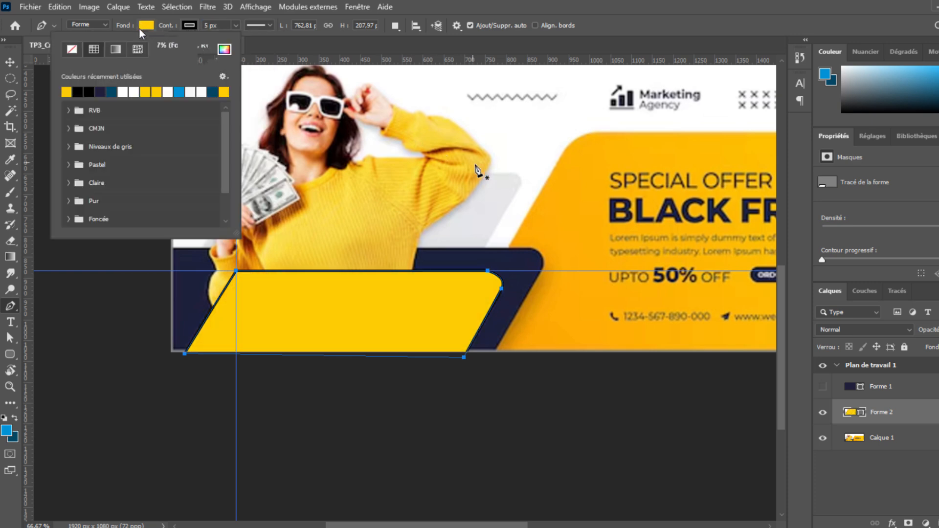
key("v")
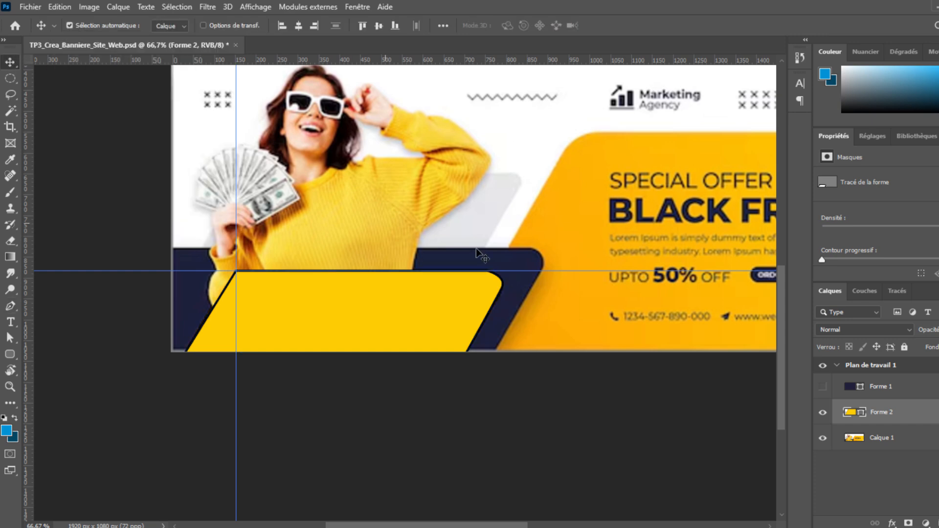
Show navy Forme 1 and stack yellow Forme 2 above it.
left_click(822, 389)
left_click(823, 390)
left_click(826, 390)
left_click_drag(909, 415, 899, 382)
key("ctrl+z")
left_click_drag(859, 414, 856, 394)
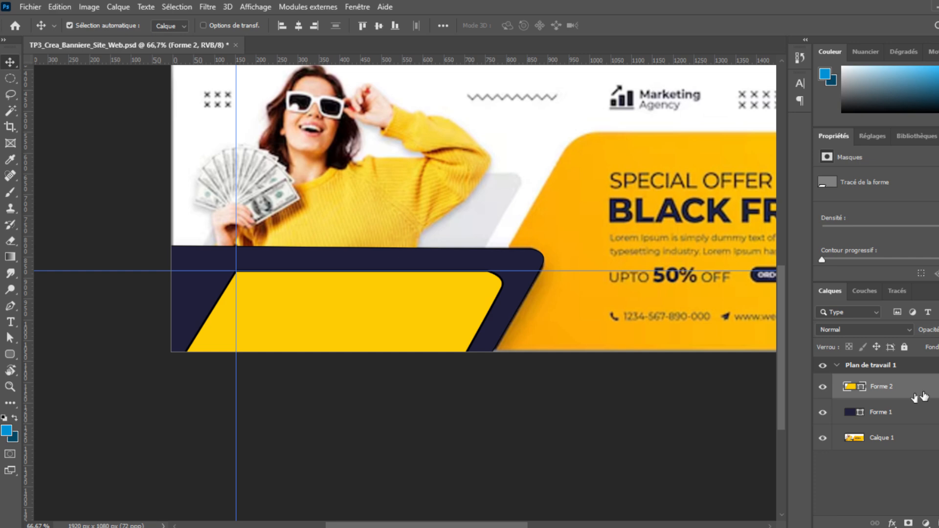
Toggle the Calque 1 template off and on to compare the shapes.
left_click(824, 439)
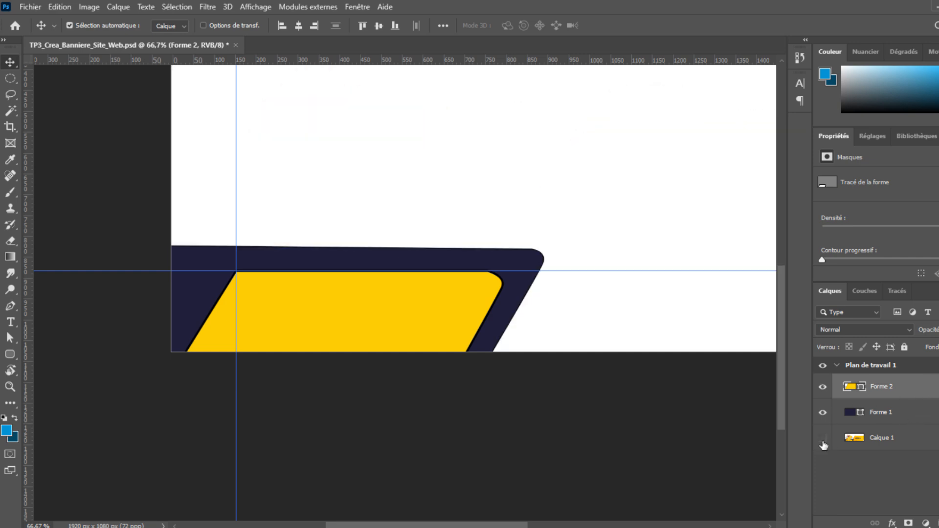
left_click(824, 441)
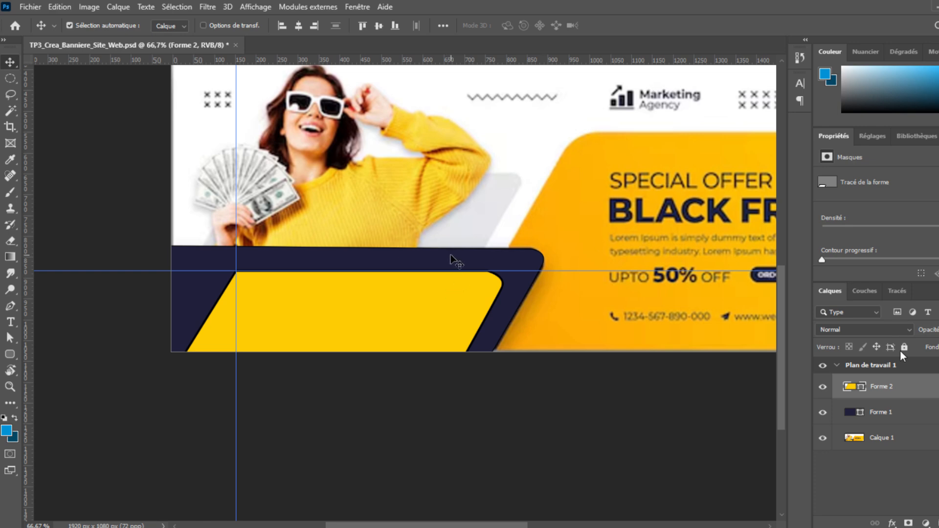
left_click(824, 437)
left_click(825, 437)
Set Forme 2's outline width to 2 px, zoom out, and hide Forme 2.
left_click(14, 357)
left_click_drag(224, 25, 181, 29)
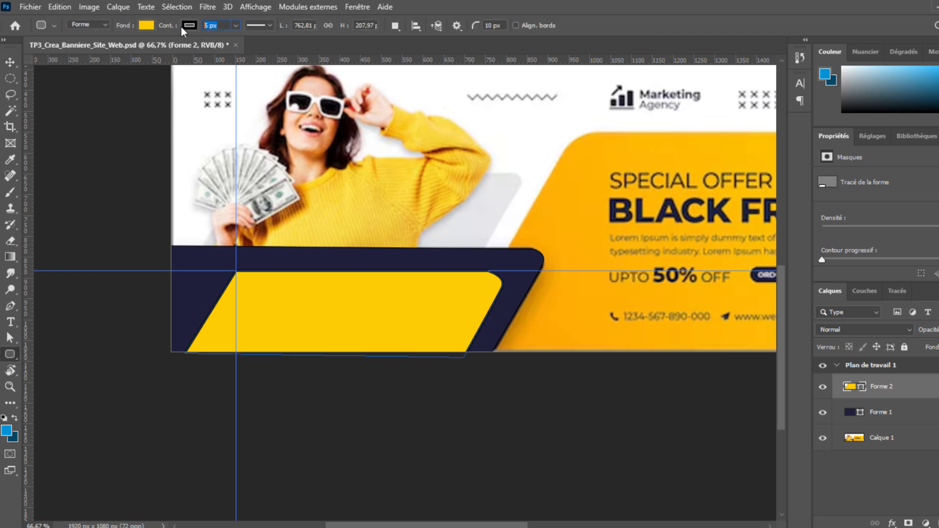
left_click(219, 24)
key("BackSpace")
key("BackSpace")
key("BackSpace")
key("BackSpace")
type("2")
key("Return")
left_click(10, 63)
left_click(10, 354)
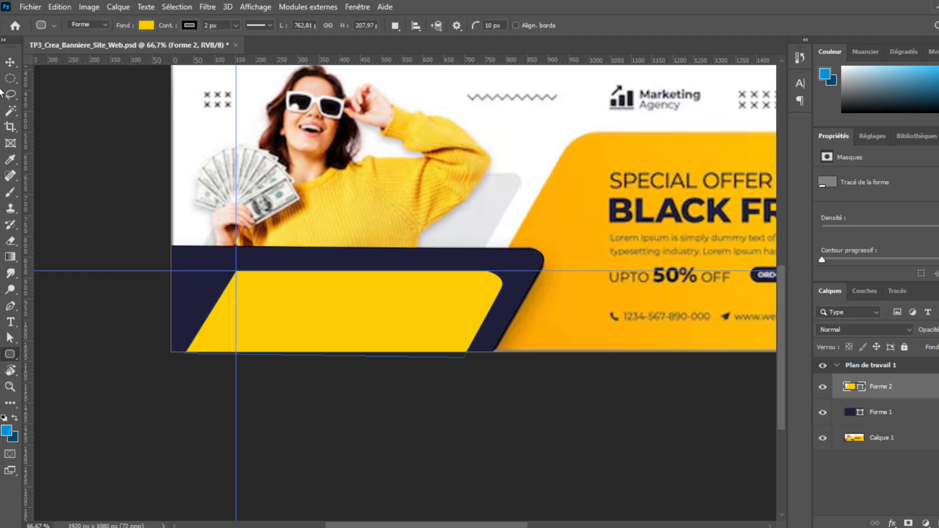
key("v")
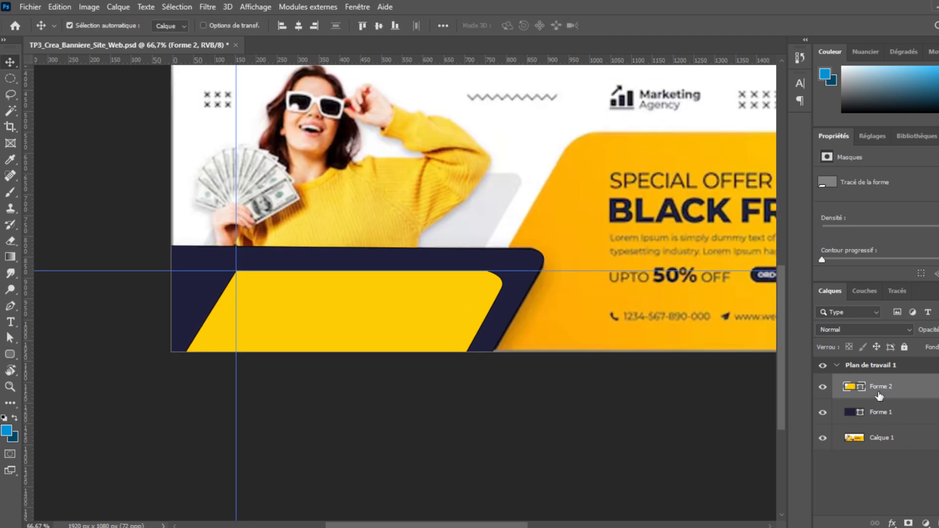
key("ctrl+minus")
left_click(823, 386)
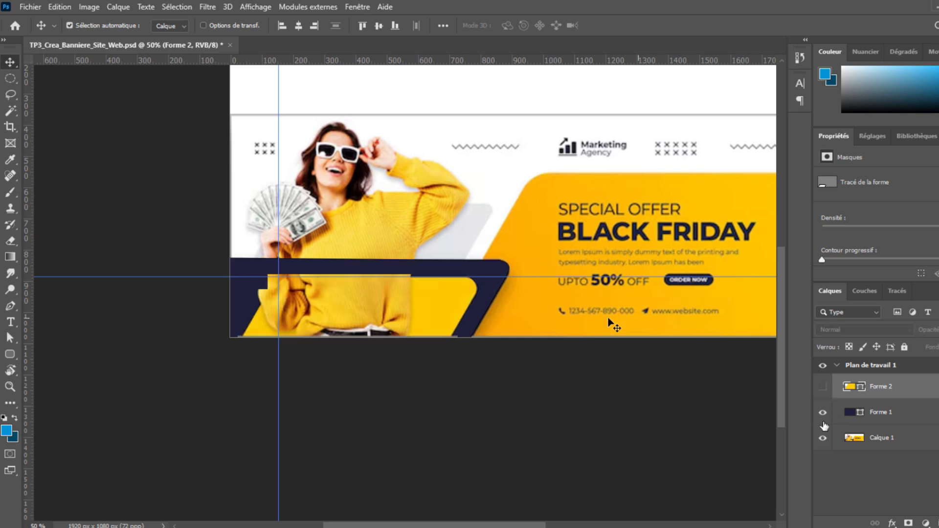
Hide both shapes and frame the whole banner to compare with the template.
left_click_drag(823, 421, 823, 387)
left_click_drag(678, 236, 474, 265)
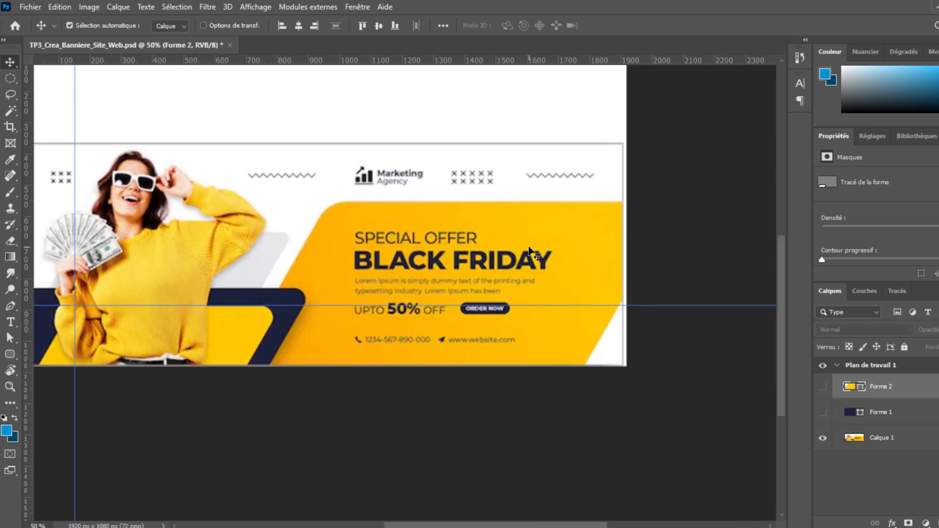
mouse_move(822, 414)
left_mouse_down()
mouse_move(822, 389)
mouse_move(823, 414)
left_mouse_up()
key("p")
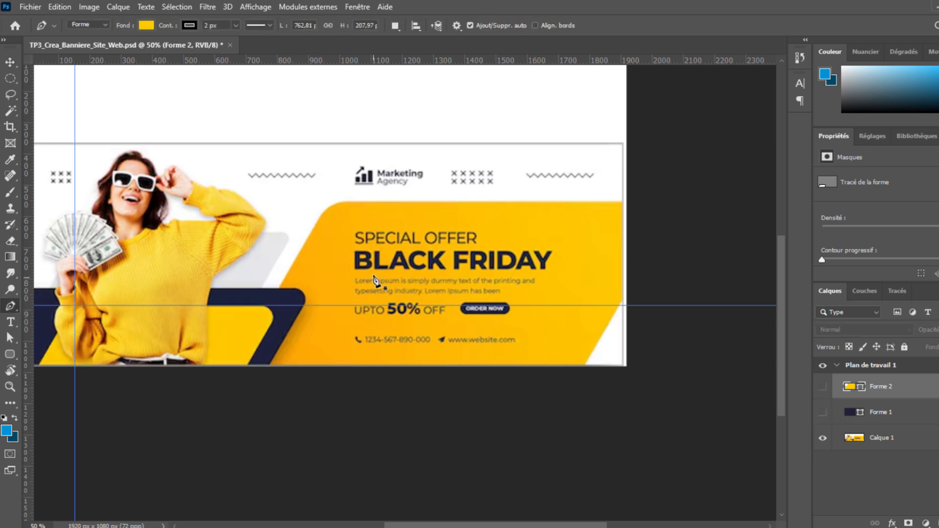
left_click(9, 62)
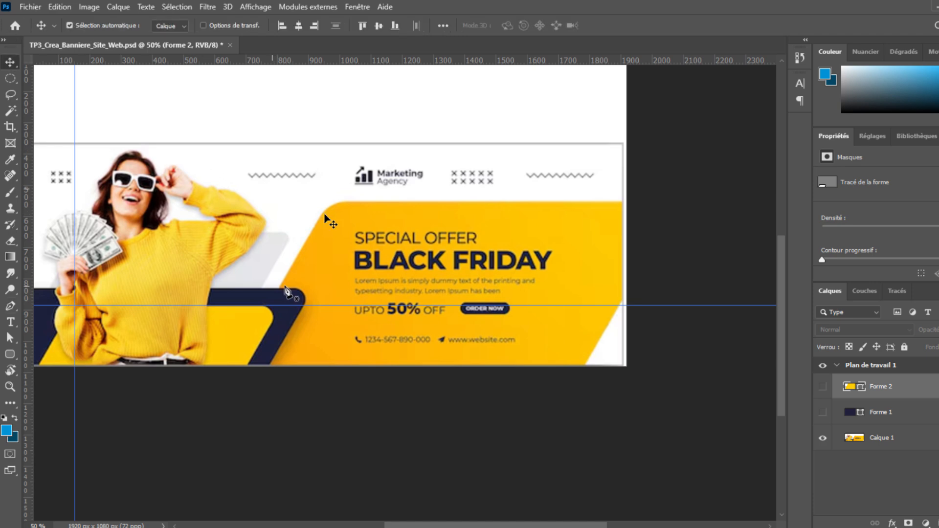
Place a horizontal guide at 540 px and a vertical guide at the panel's top-left corner.
left_click_drag(440, 306, 457, 203)
left_click_drag(314, 301, 340, 306)
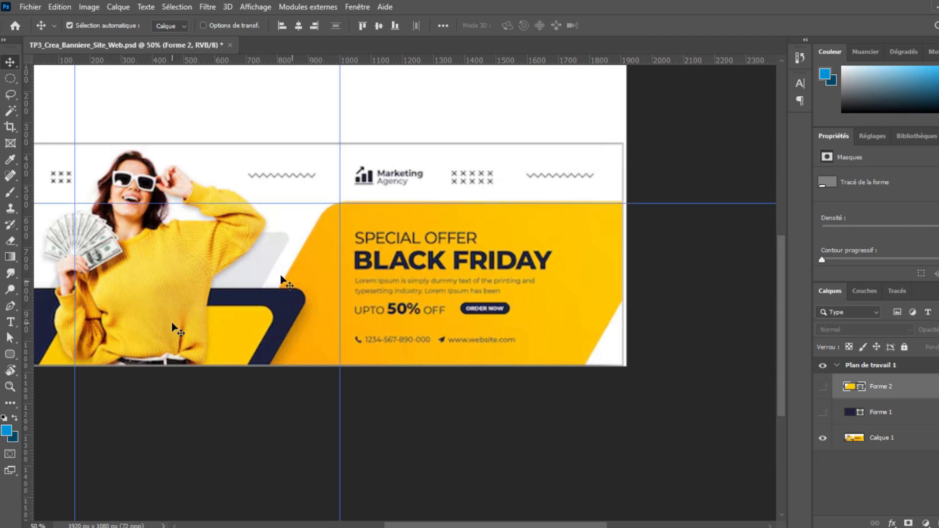
left_click_drag(77, 317, 9, 321)
left_click_drag(254, 340, 371, 346)
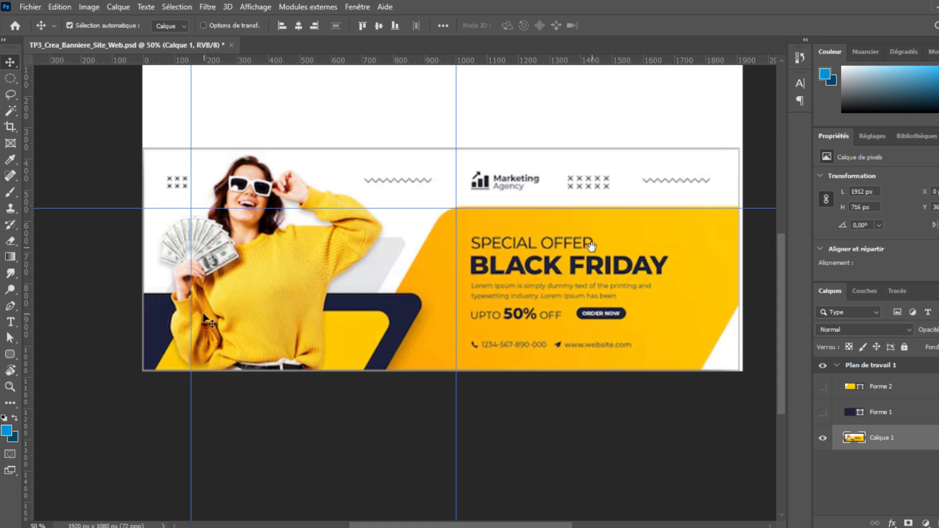
left_click_drag(590, 248, 514, 263)
key("p")
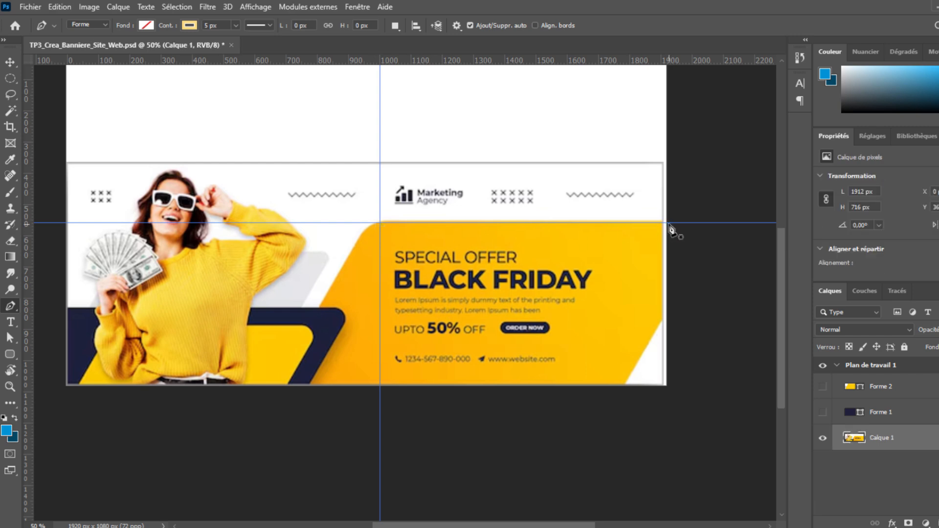
Trace the large right-hand panel with a rounded top-left corner and close the path.
left_click(669, 223)
left_click(381, 223)
left_click_drag(363, 233, 355, 243)
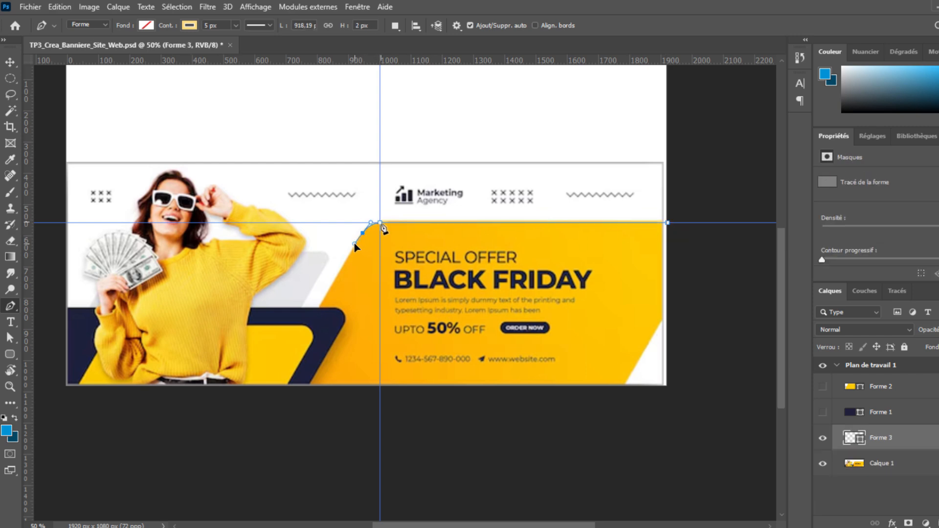
left_click(276, 390)
left_click(627, 385)
key("ctrl+z")
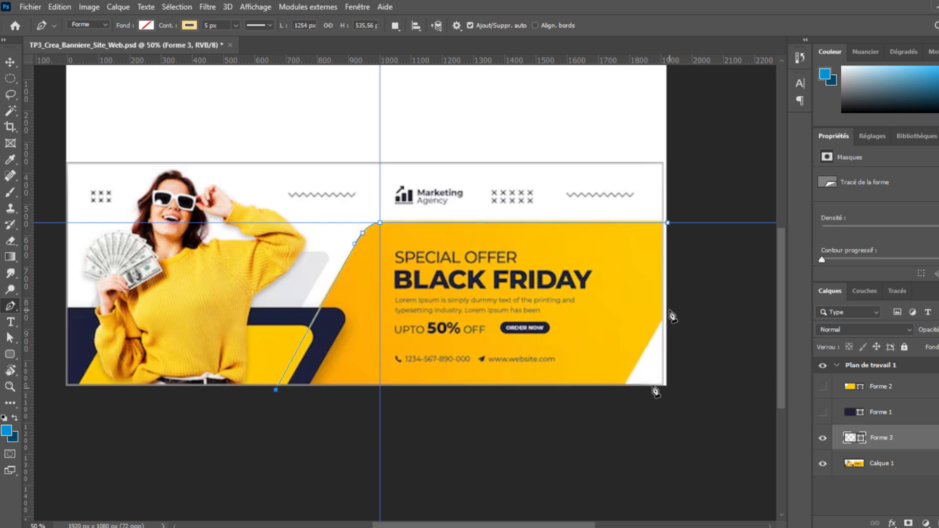
left_click(625, 386)
left_click(669, 309)
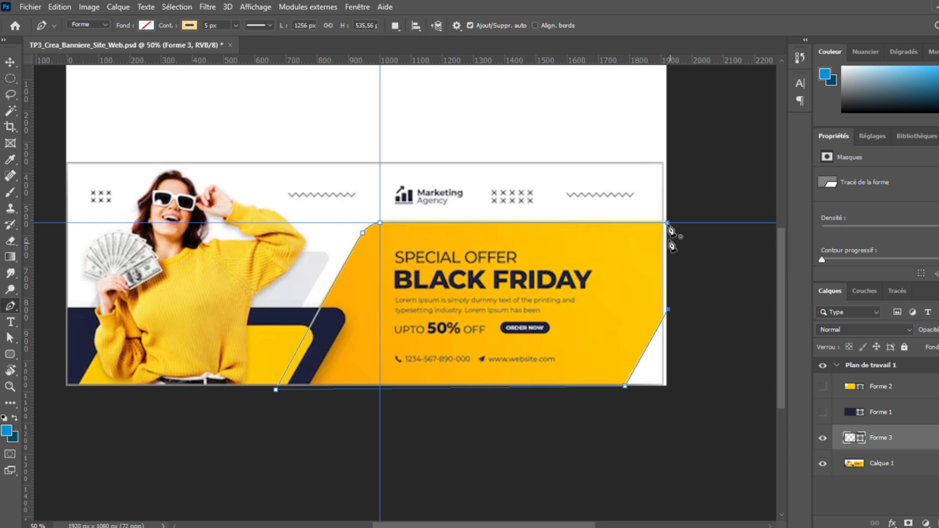
left_click(669, 222)
Fill Forme 3 with yellow, give it a 2 px outline, and zoom out.
left_click(146, 25)
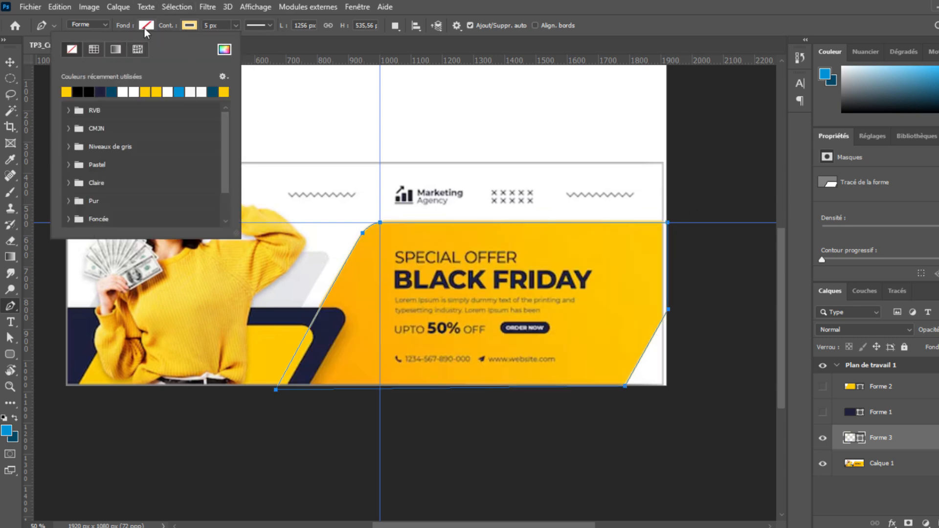
left_click(145, 92)
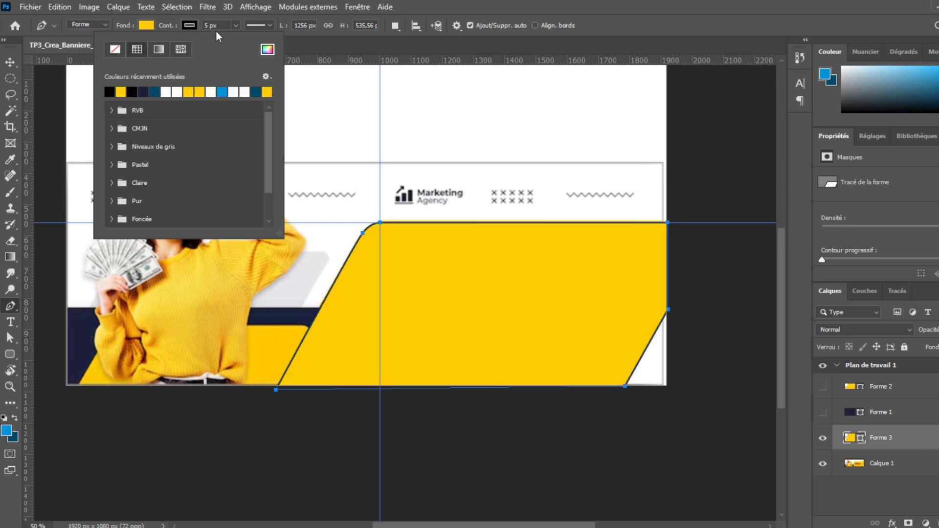
left_click_drag(221, 26, 184, 29)
type("2")
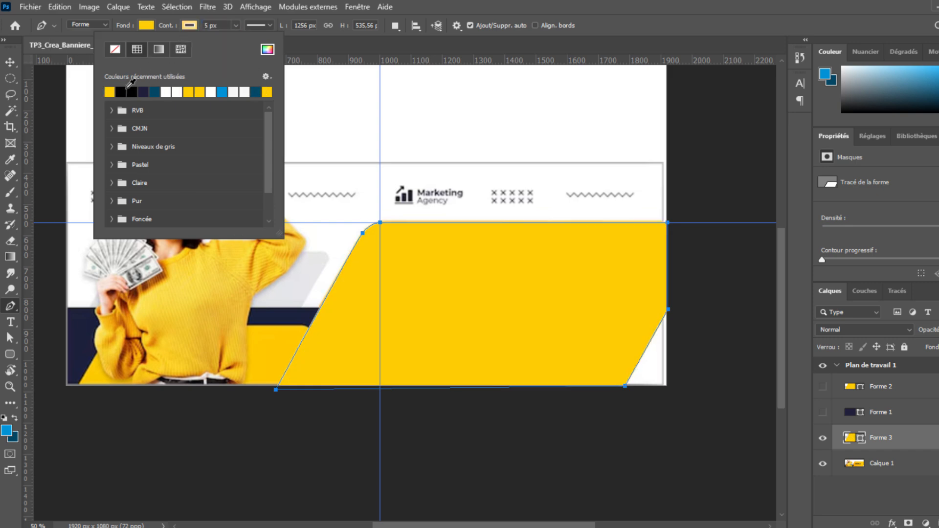
key("Return")
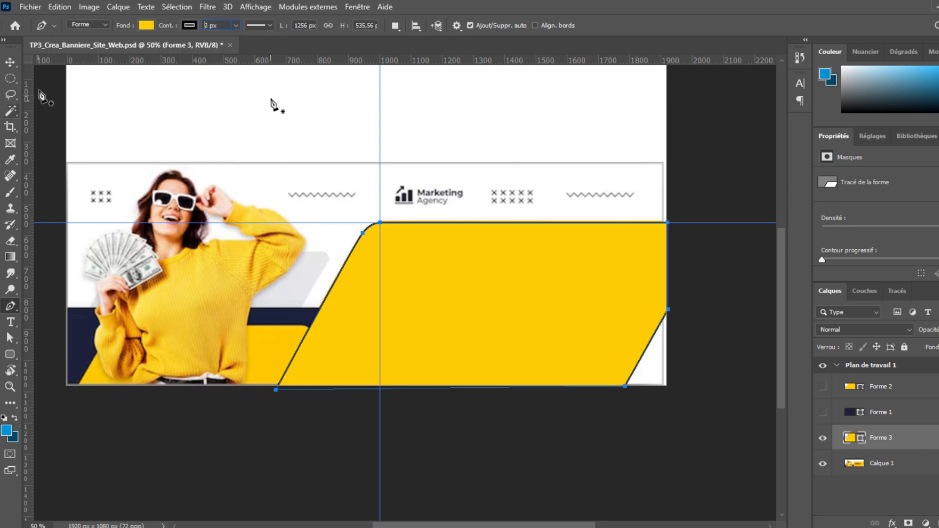
left_click(14, 60)
key("ctrl+minus")
key("ctrl+plus")
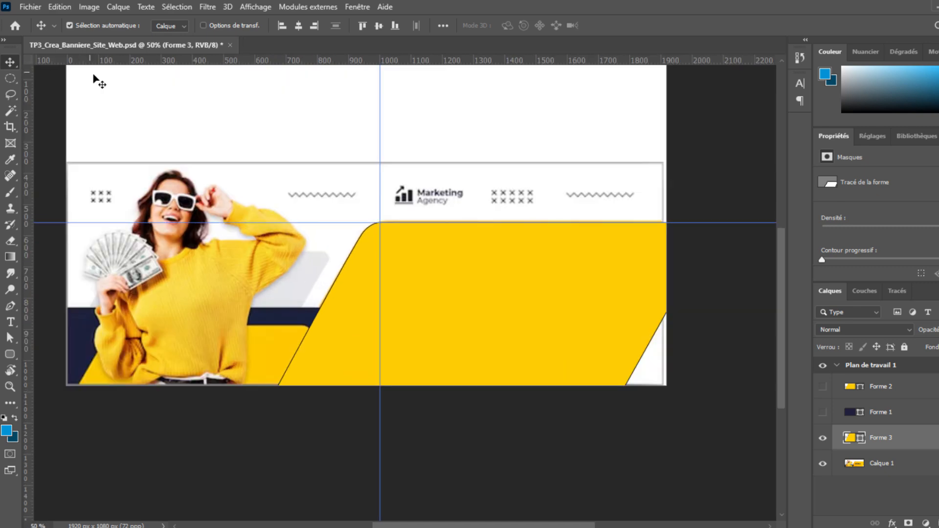
key("ctrl+minus")
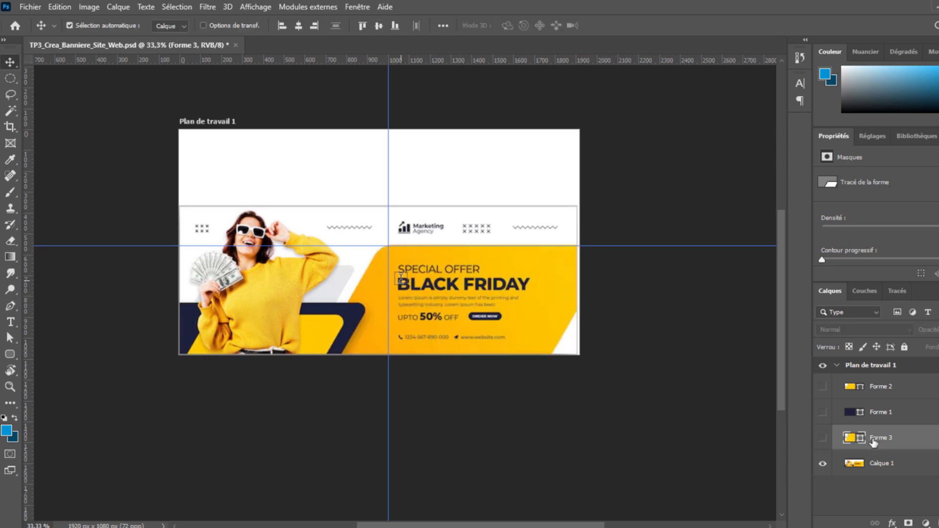
Create a new text layer at the top and delete the Lorem ipsum layer.
key("t")
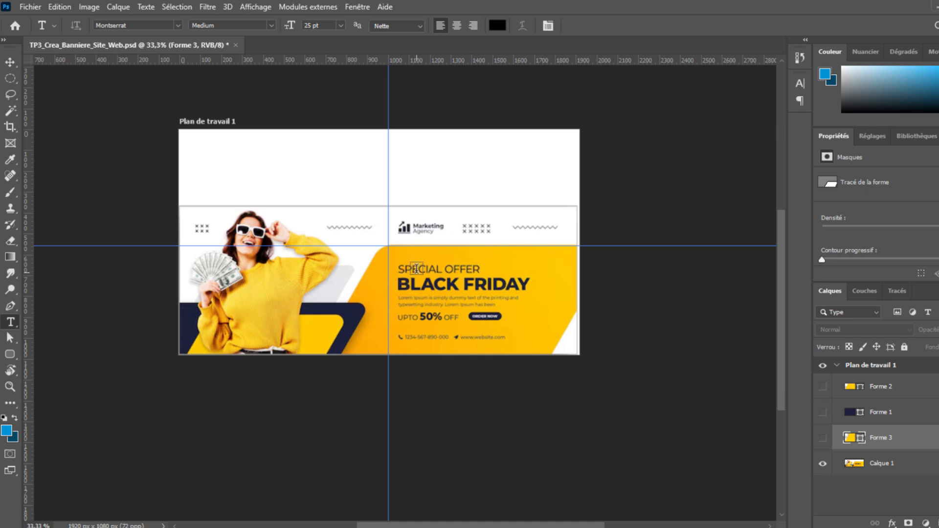
left_click(416, 271)
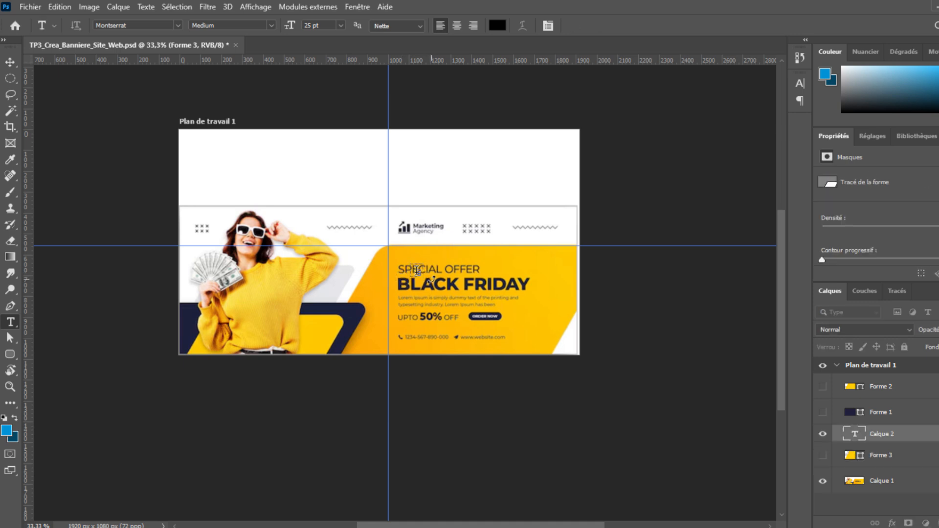
left_click_drag(913, 441, 928, 392)
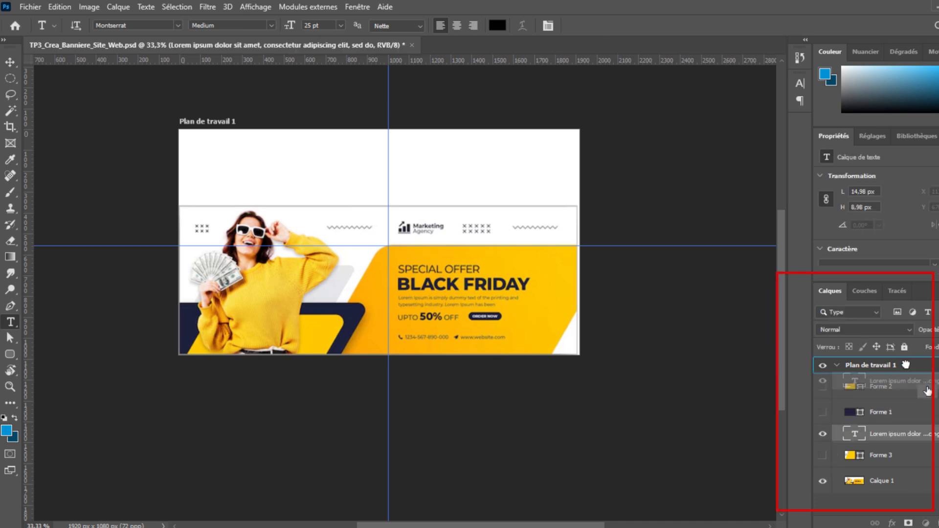
key("Delete")
Type 'Offre Spéciale' at 60 pt and move it onto the SPECIAL OFFER heading.
left_click(800, 83)
left_click(799, 83)
left_click(800, 84)
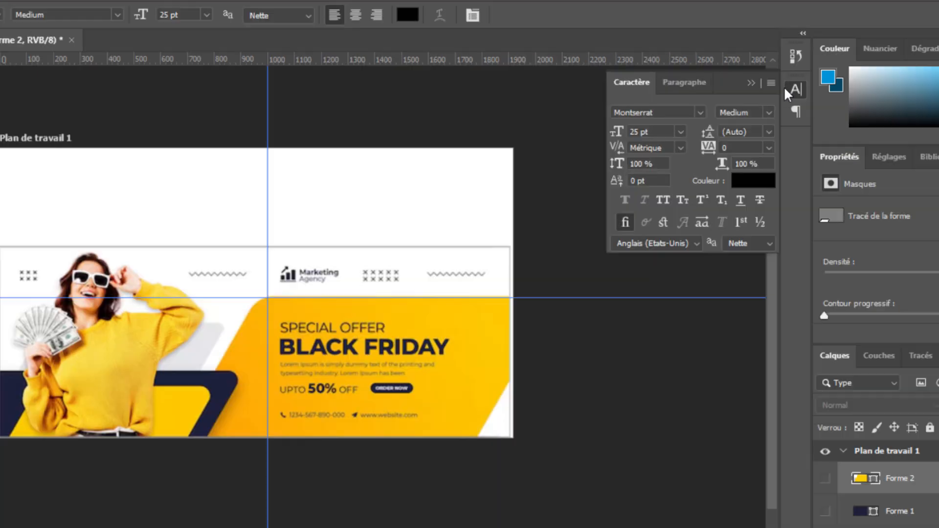
left_click(681, 133)
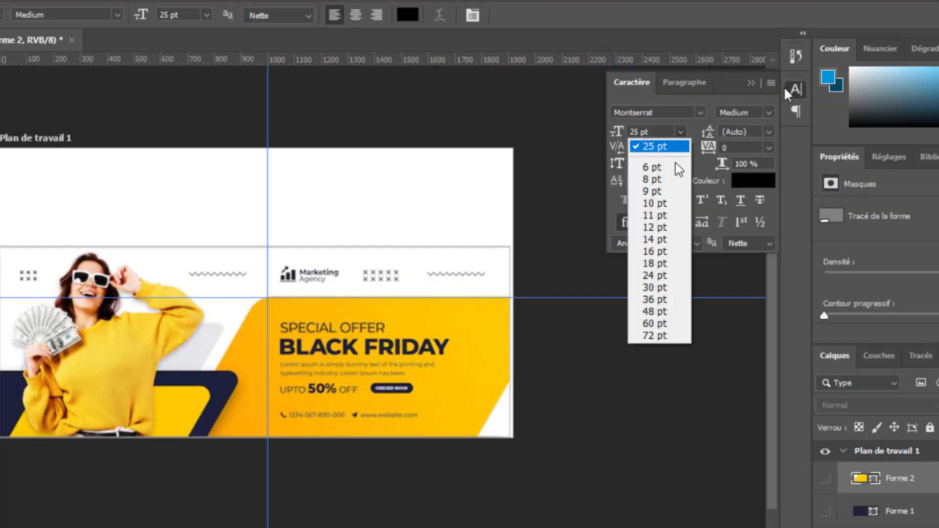
left_click(656, 324)
left_click(206, 215)
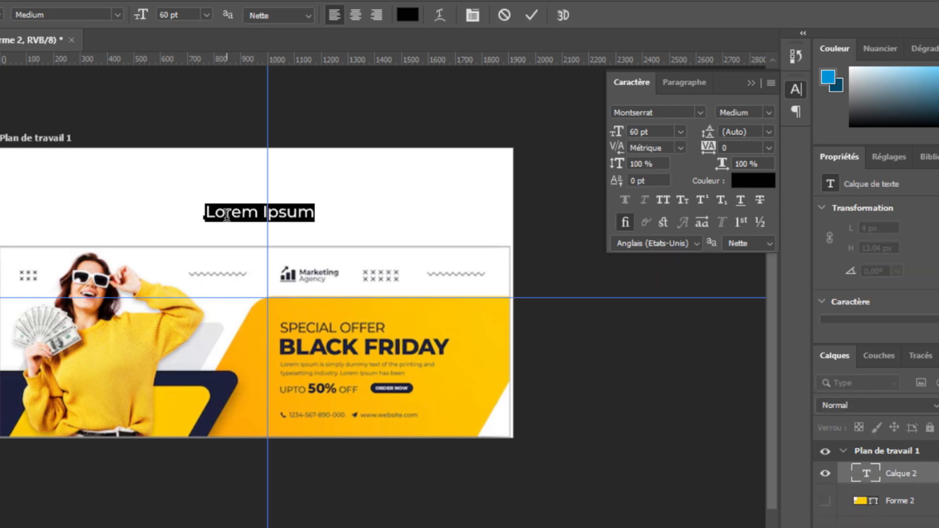
triple_click(227, 216)
type("Offre S")
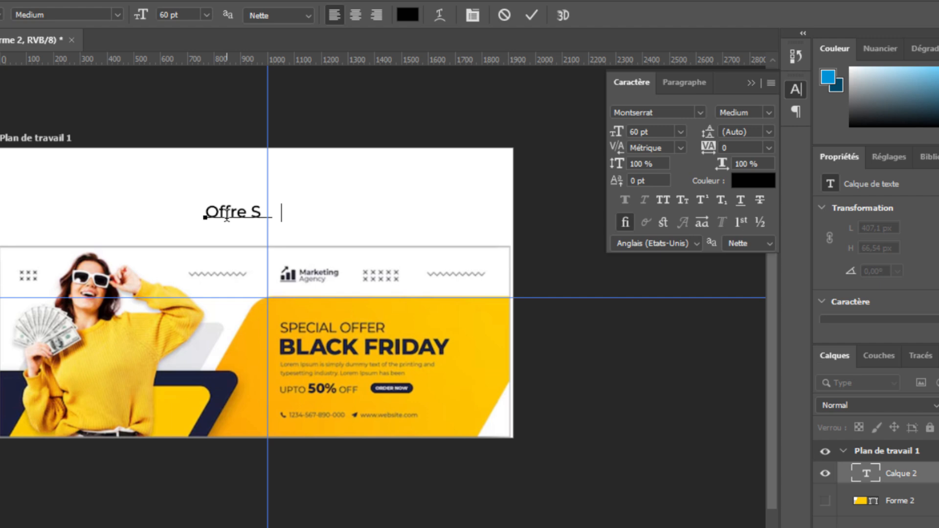
type("péciale")
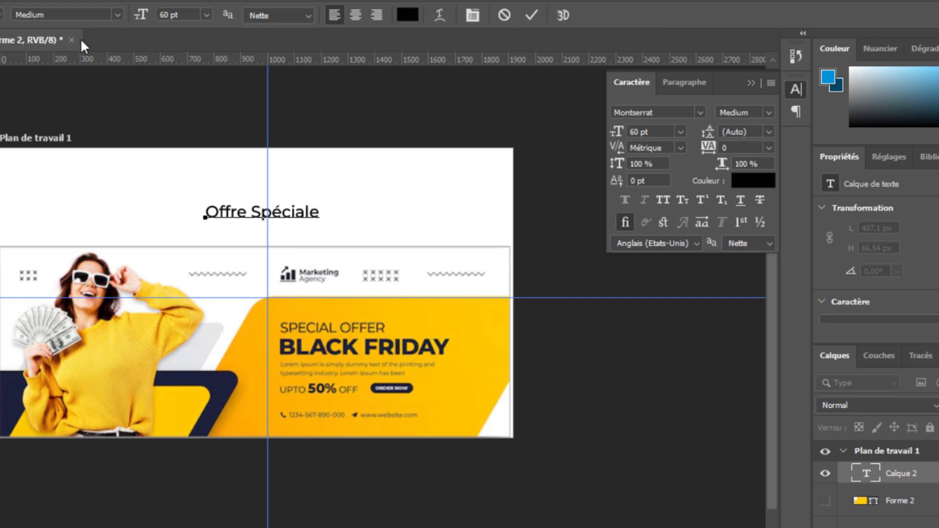
left_click_drag(333, 230, 392, 328)
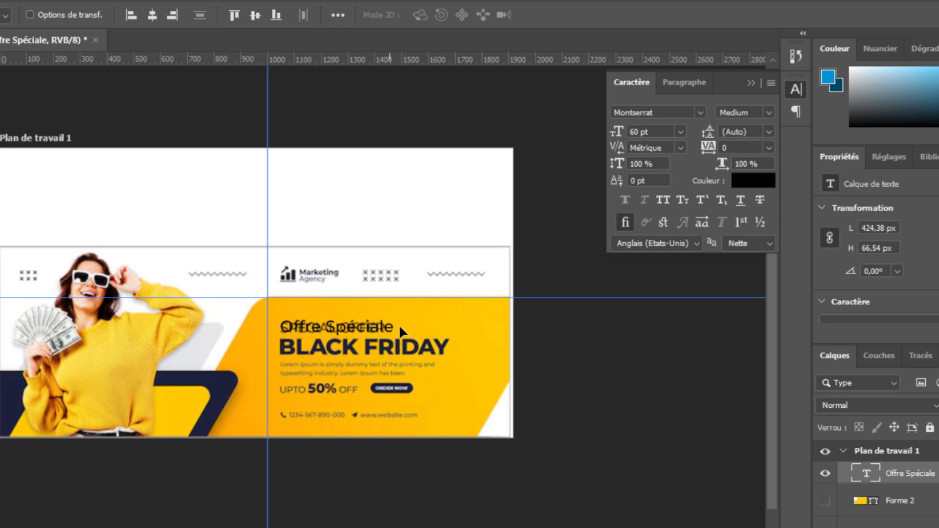
Add 'Black Friday' text over the BLACK FRIDAY heading and enlarge it to 105,75 pt.
key("t")
left_click(295, 223)
type("Black ")
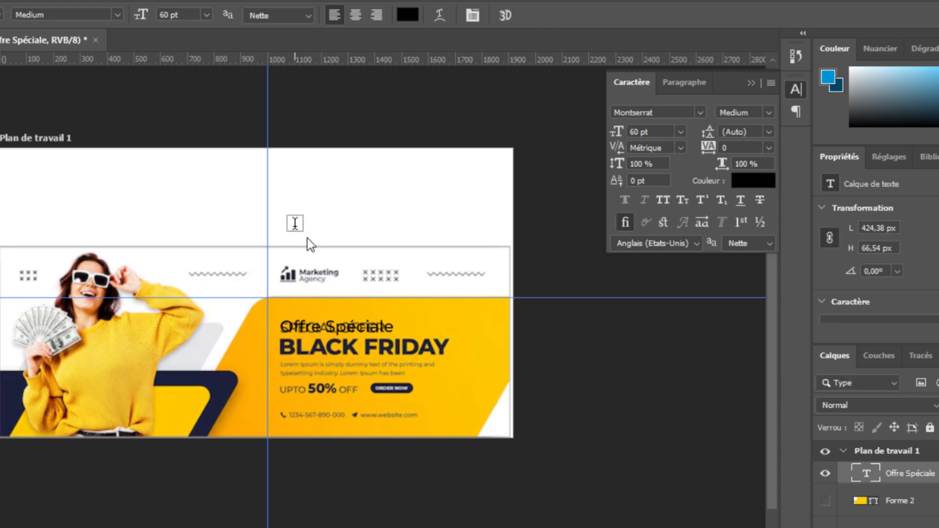
type("Friday")
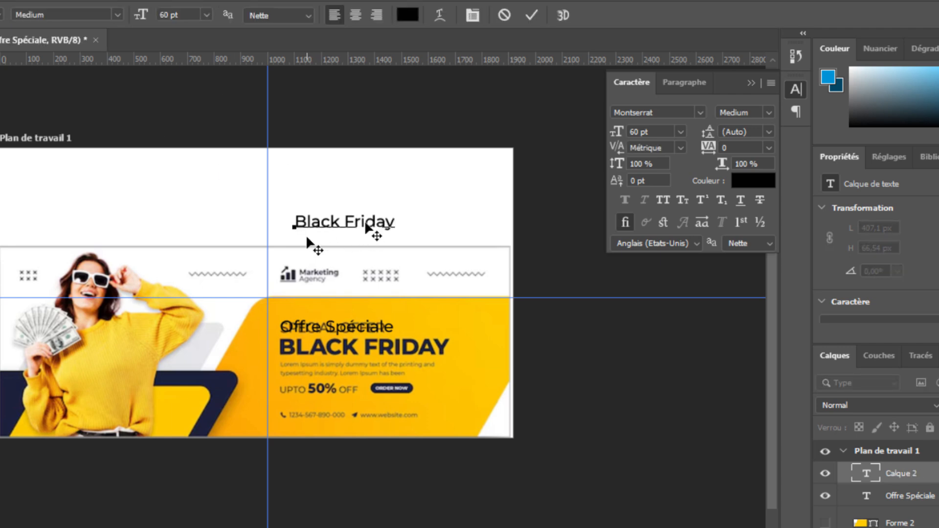
key("ctrl+Return")
key("v")
left_click_drag(362, 223, 452, 350)
key("ctrl+t")
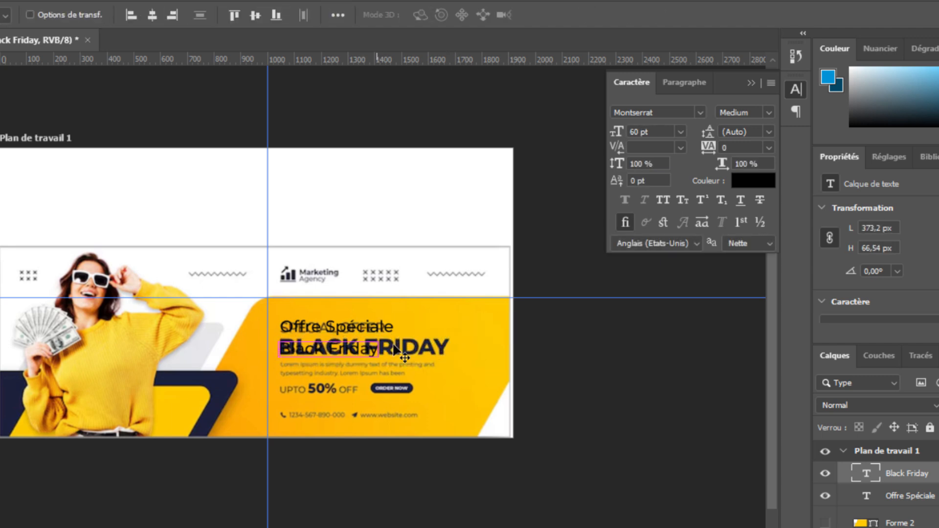
key("Return")
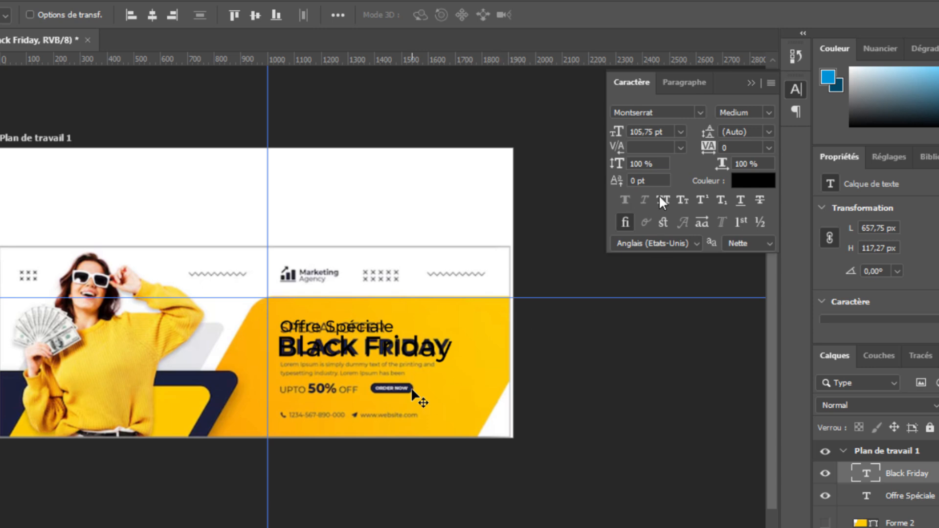
Colour Black Friday with navy sampled from the artwork and make it ExtraBold.
left_click(761, 183)
left_click(223, 388)
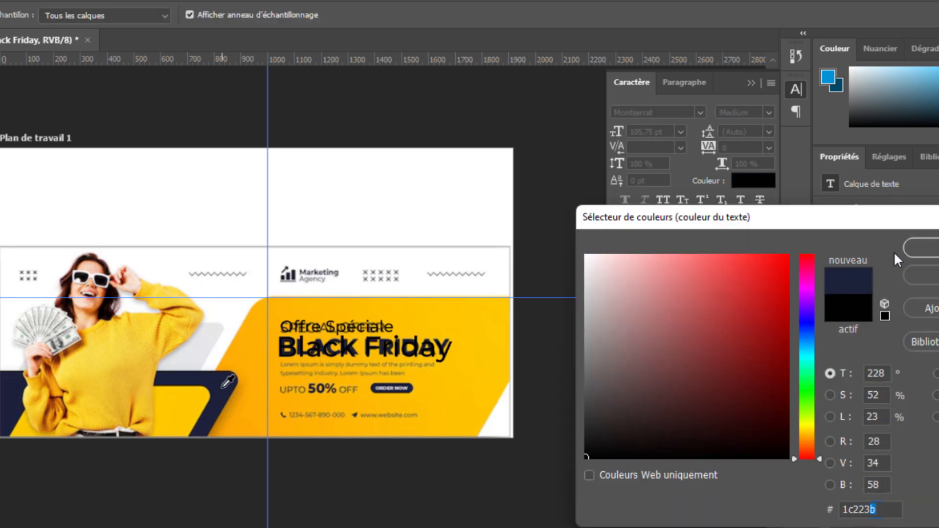
left_click(923, 250)
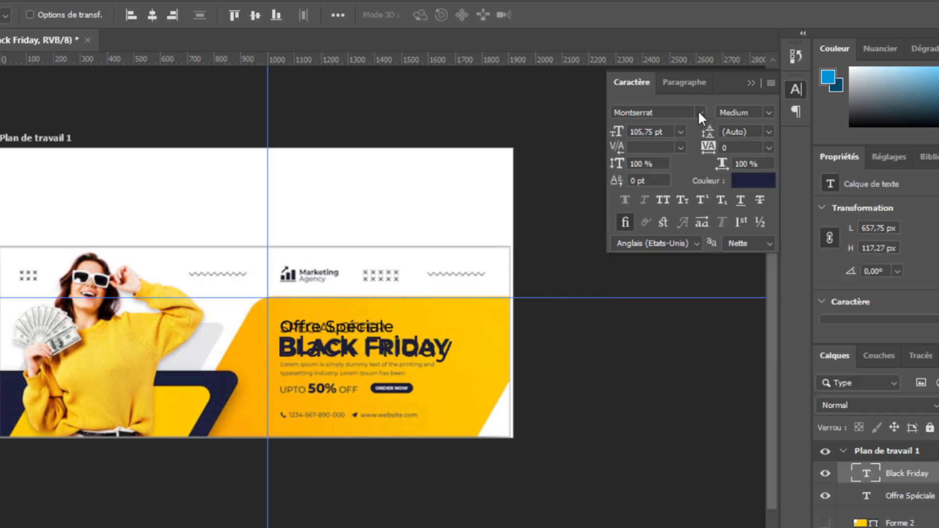
left_click(769, 114)
left_click(767, 114)
left_click(656, 260)
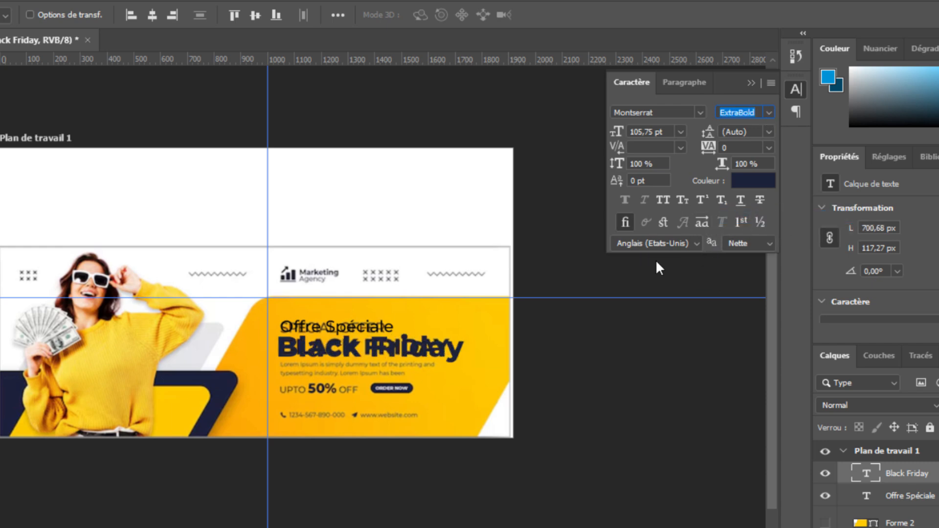
Make Offre Spéciale SemiBold in the same navy as Black Friday.
left_click(900, 496)
left_click(769, 113)
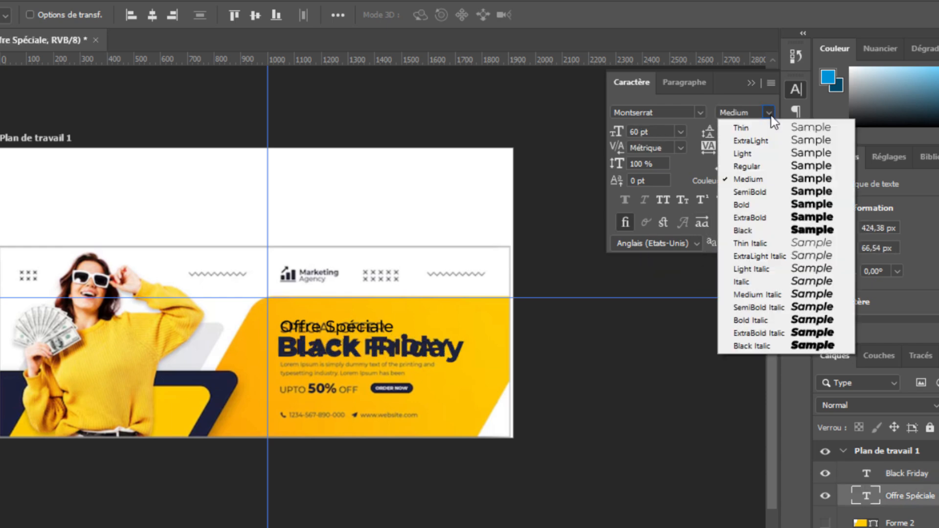
left_click(769, 192)
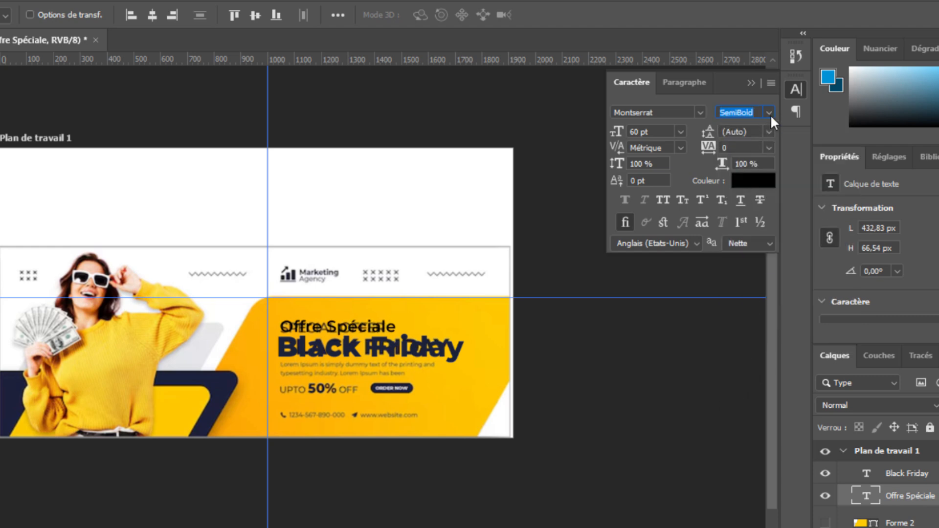
left_click(742, 185)
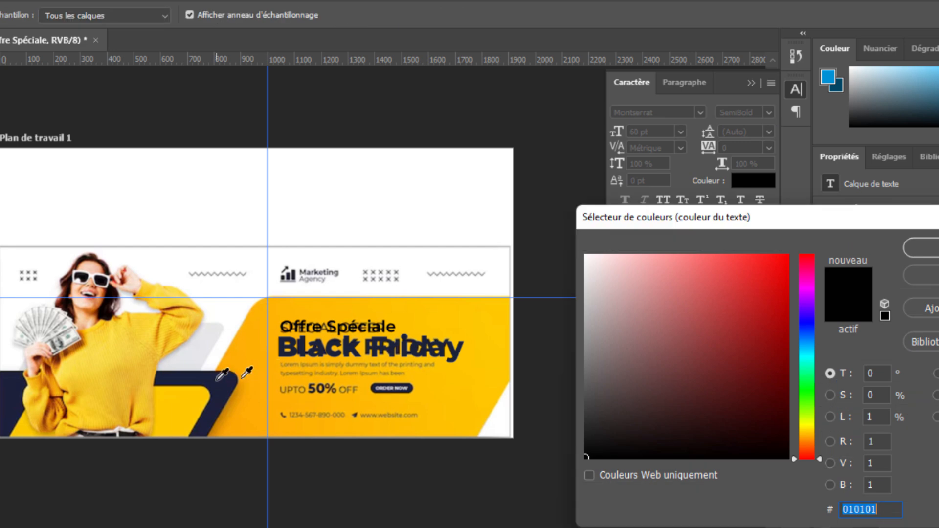
left_click(455, 356)
key("Return")
Start an empty text layer below 50% OFF.
key("t")
left_click(315, 395)
key("Escape")
left_click(313, 393)
key("BackSpace")
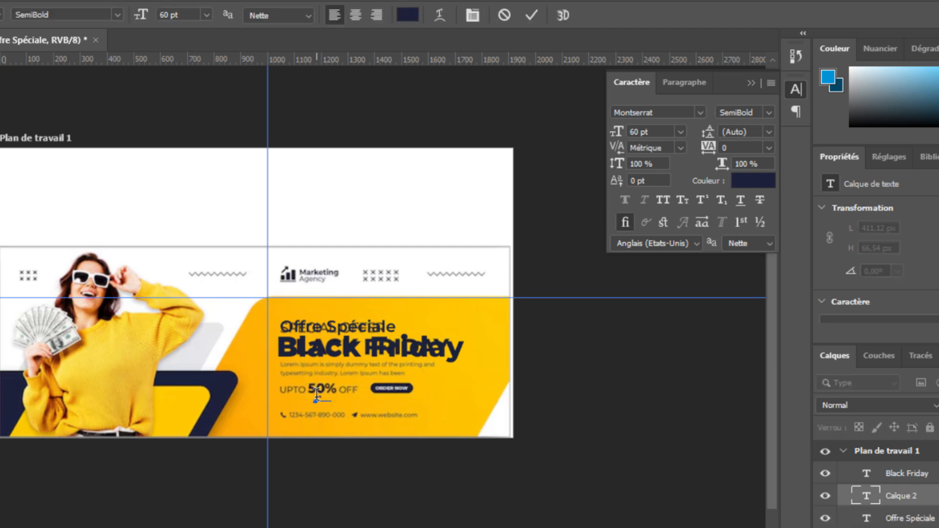
Type '-50%' and set it to Montserrat ExtraBold.
type("-50%")
key("ctrl+Return")
left_click(769, 113)
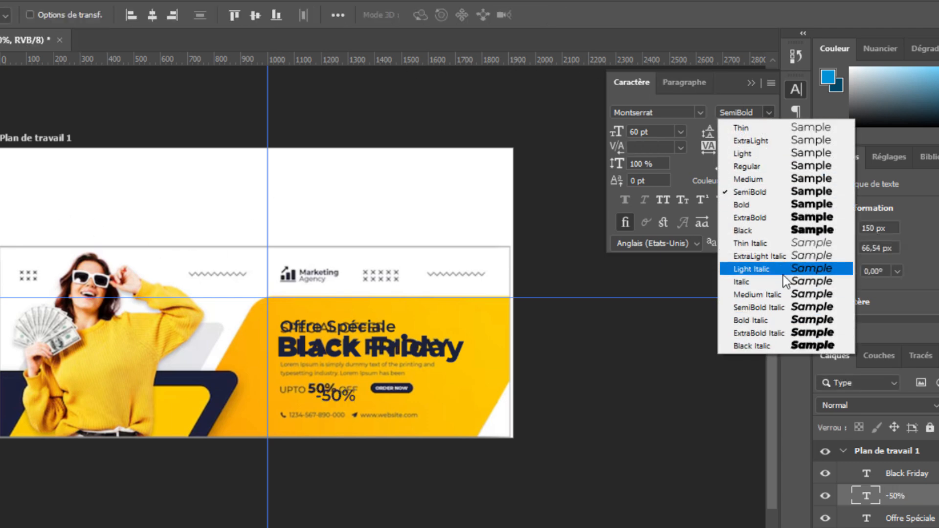
left_click(783, 217)
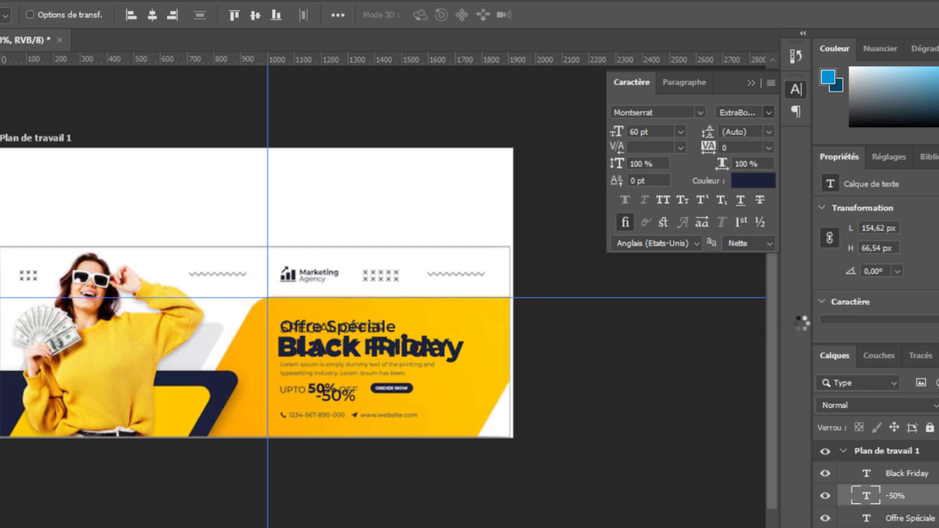
Scale -50% to about 300% under Black Friday, then show the template and hide the navy shape.
key("ctrl+t")
left_click_drag(357, 408, 423, 437)
key("Return")
left_click_drag(357, 409, 439, 444)
left_click_drag(409, 431, 369, 406)
key("Return")
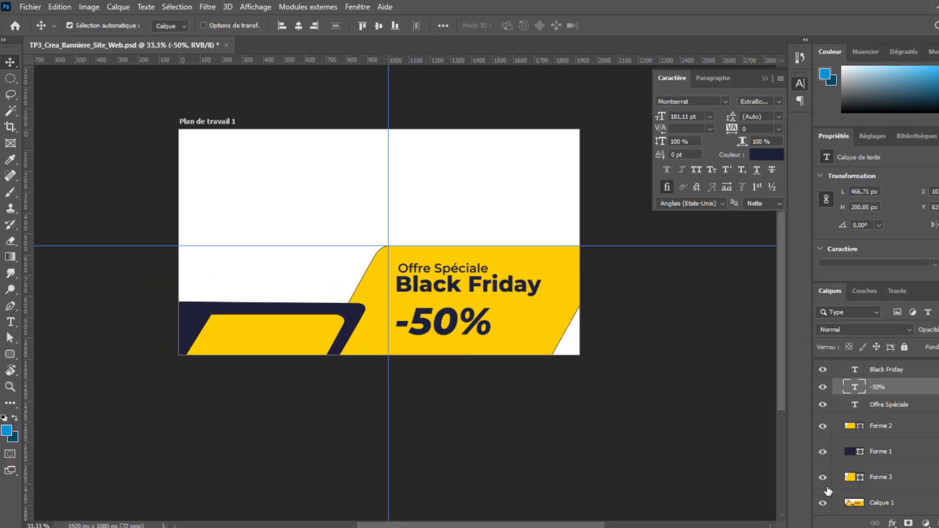
left_click(824, 504)
left_click(824, 454)
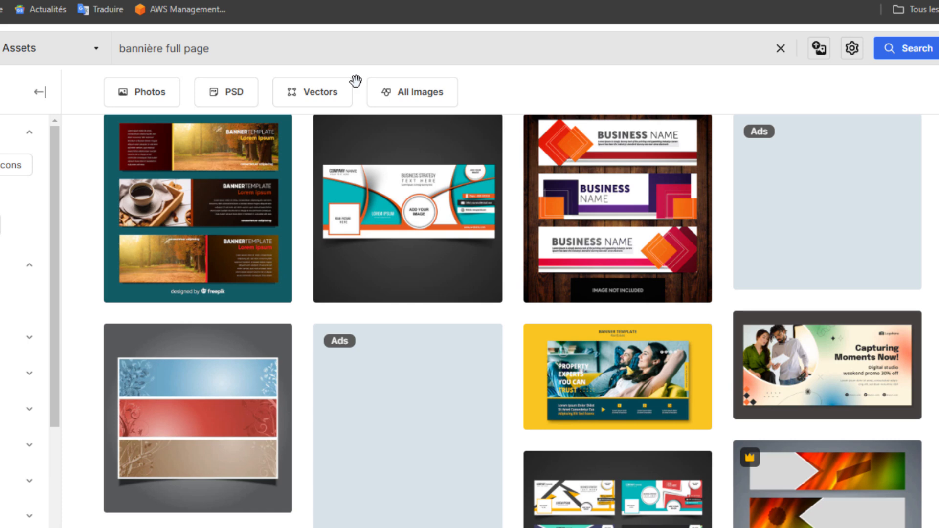
Search Freepik for 'homme ou femme affiche promotion' and browse the results.
left_click_drag(254, 51, 87, 53)
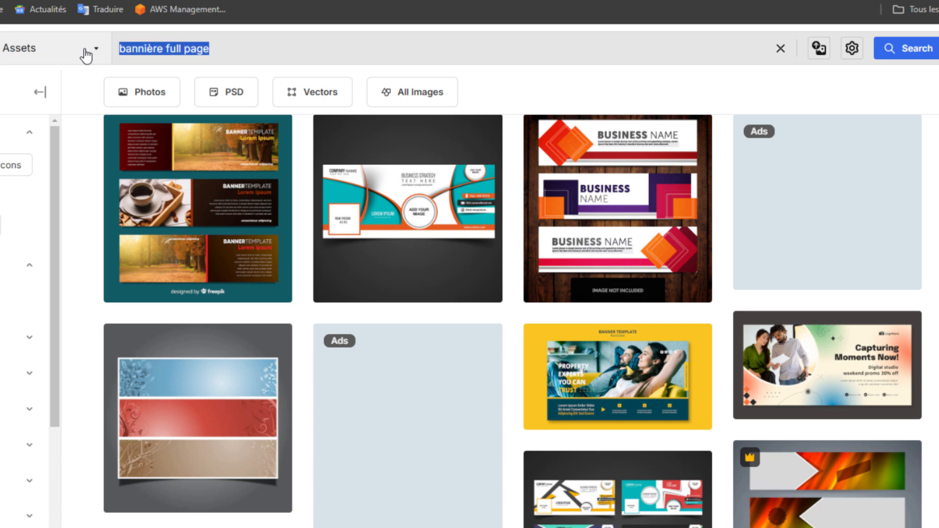
type("homme ou femme affiche p on")
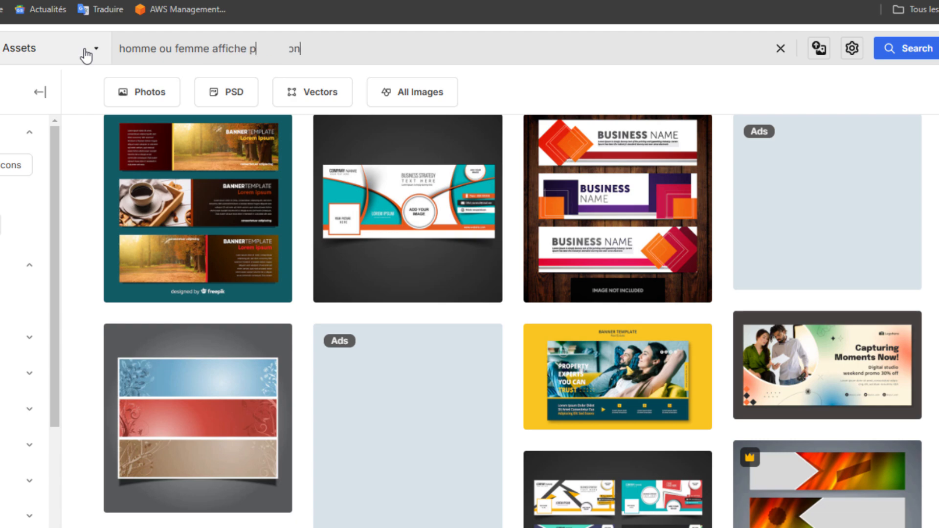
key("Return")
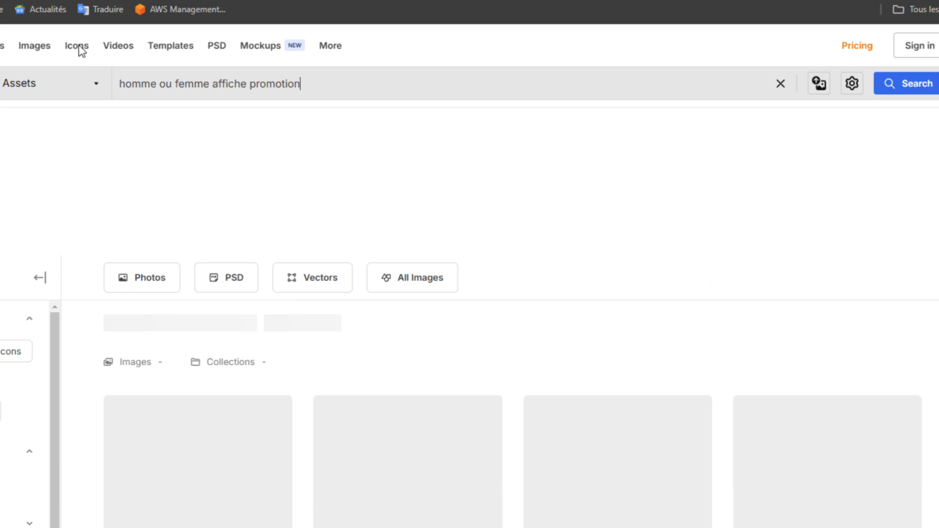
scroll(460, 250, "down", 1)
scroll(473, 251, "down", 5)
scroll(477, 247, "up", 4)
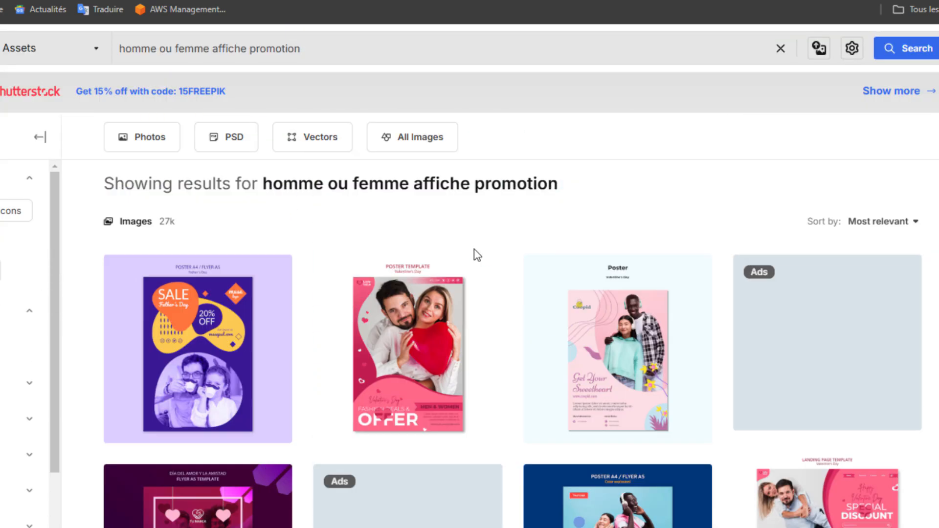
scroll(477, 252, "down", 5)
scroll(477, 252, "up", 5)
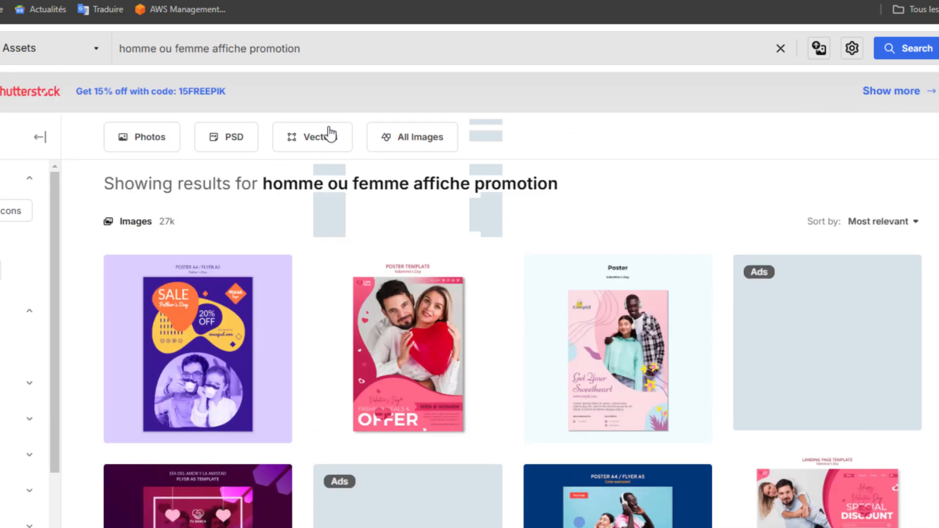
scroll(482, 250, "down", 5)
Narrow the search to 'femme affiche promotion' and look through the results.
left_click_drag(174, 49, 120, 55)
key("BackSpace")
key("Return")
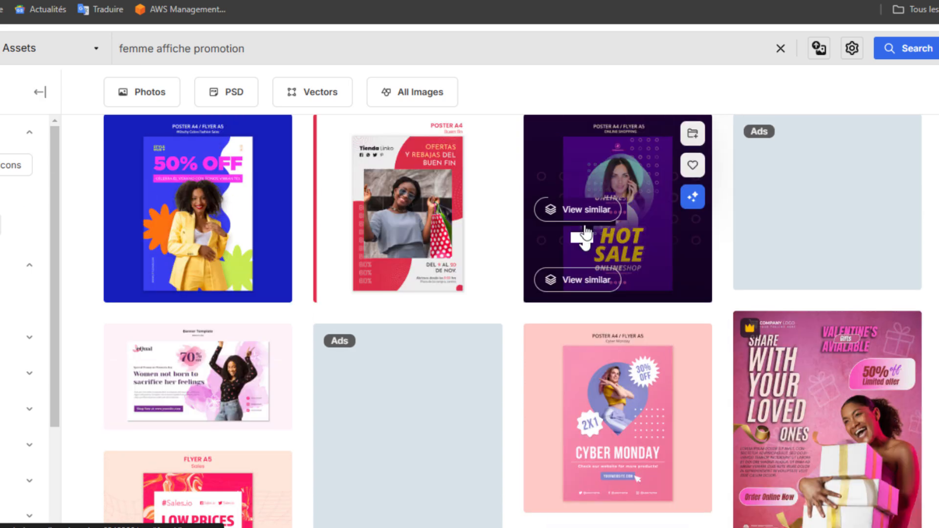
scroll(586, 234, "down", 4)
scroll(583, 234, "up", 4)
scroll(548, 205, "down", 4)
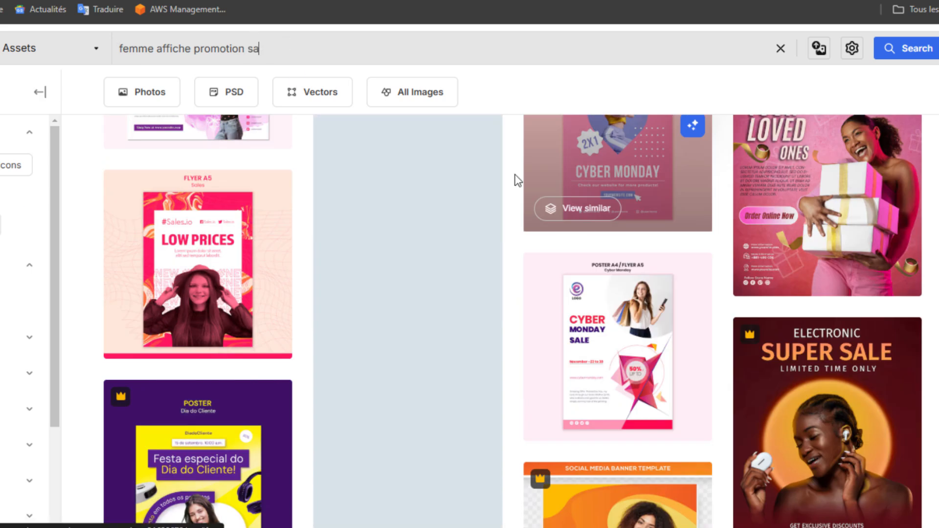
scroll(518, 181, "up", 4)
Refine to 'femme affiche promotion sans fond' and open the striped-jumpsuit pointing woman photo.
type("fond")
key("Return")
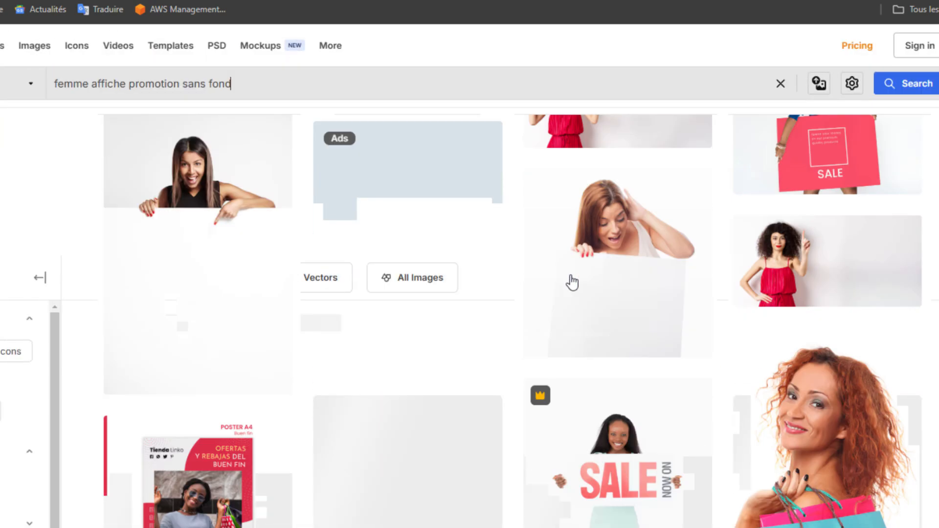
scroll(572, 283, "down", 9)
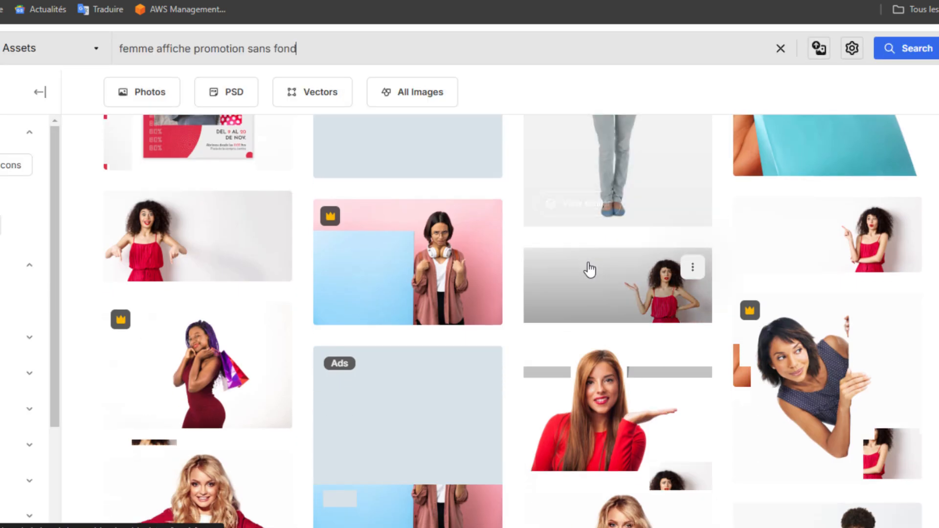
scroll(590, 269, "down", 12)
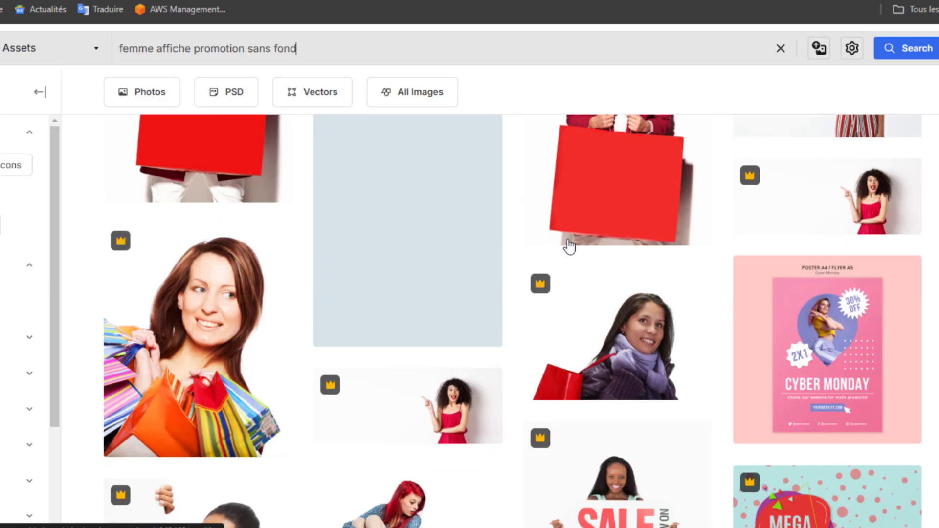
scroll(570, 246, "up", 3)
scroll(569, 246, "down", 10)
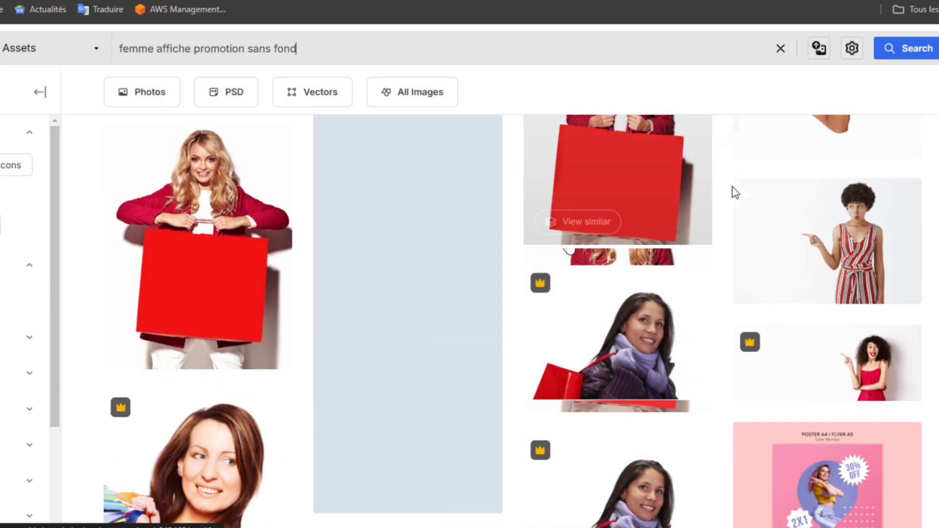
scroll(607, 261, "down", 2)
scroll(607, 262, "up", 5)
scroll(307, 308, "down", 5)
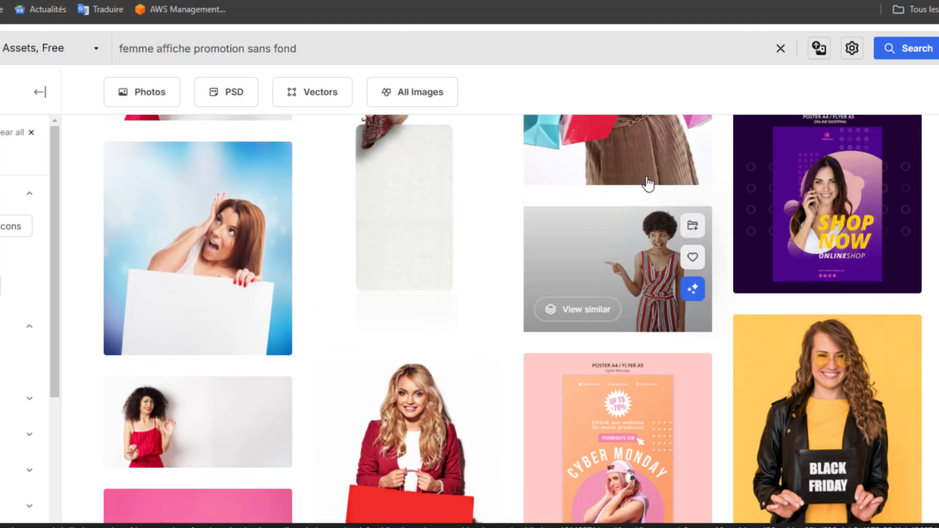
scroll(721, 292, "down", 7)
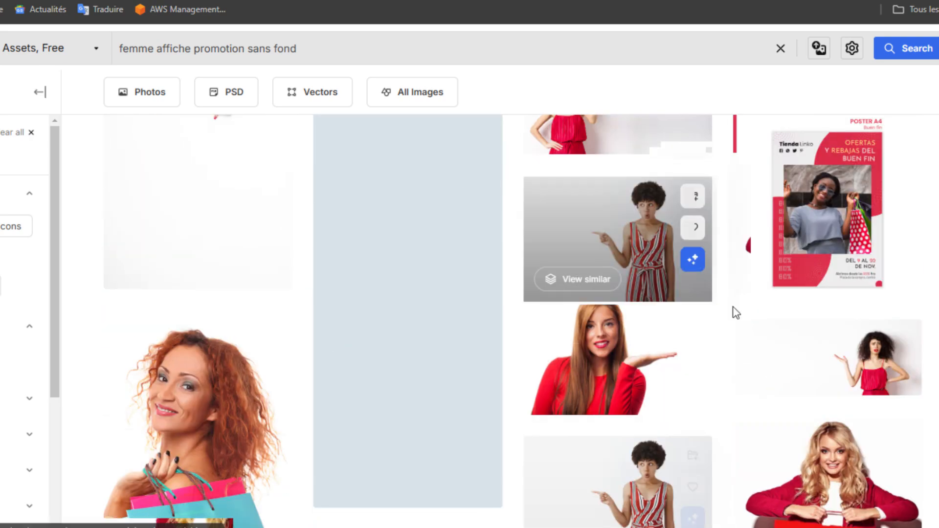
left_click(659, 374)
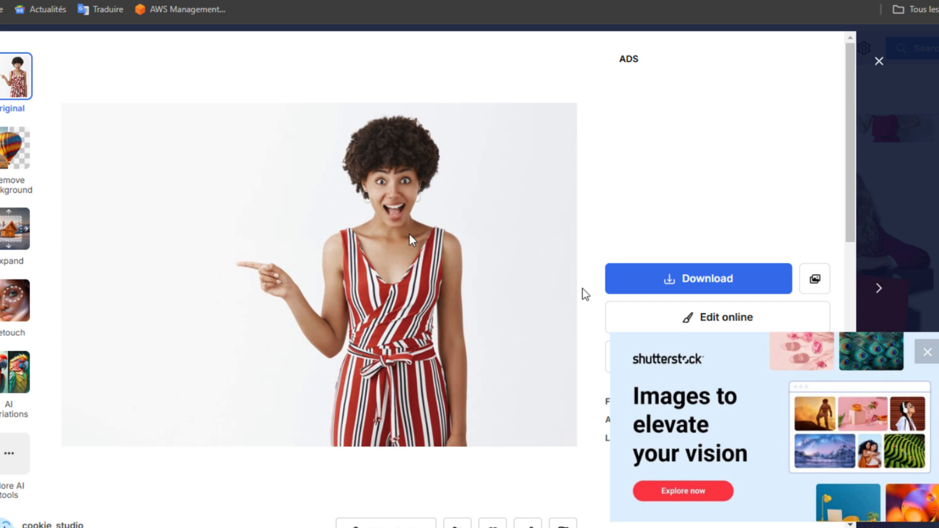
Free-download the striped-jumpsuit woman photo as a 9,0 Mo JPG and show Chrome's recent downloads.
left_click(700, 278)
left_click(714, 464)
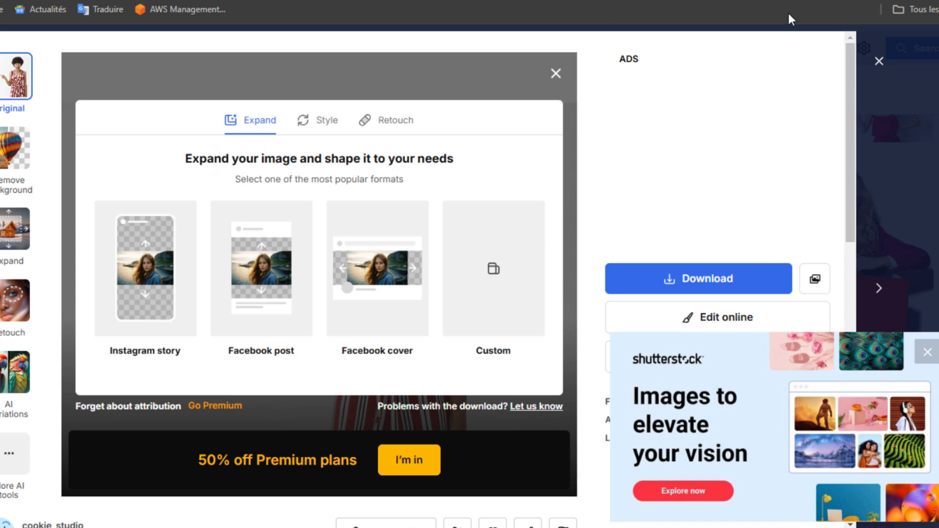
left_click(880, 61)
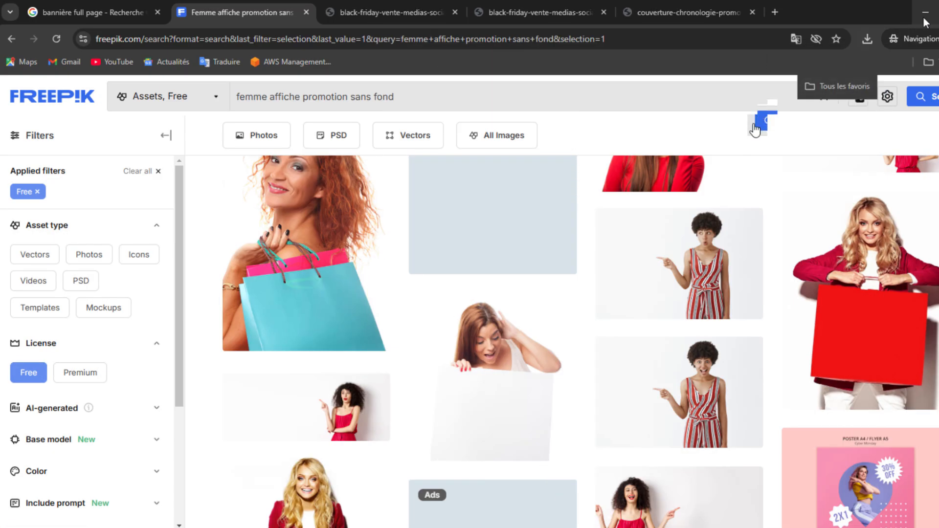
left_click(750, 62)
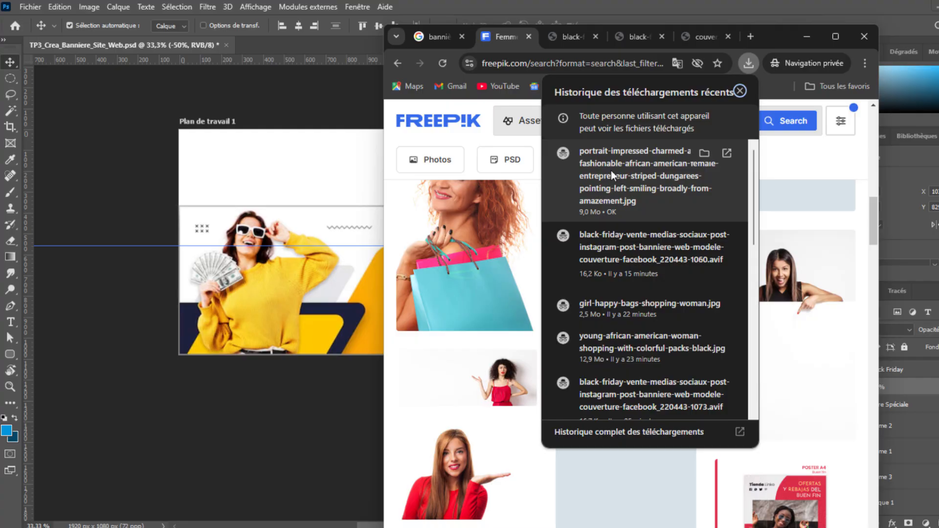
Drag the downloaded JPG from Chrome onto Photoshop to open it as a 7000×4667 document.
left_click_drag(612, 175, 292, 41)
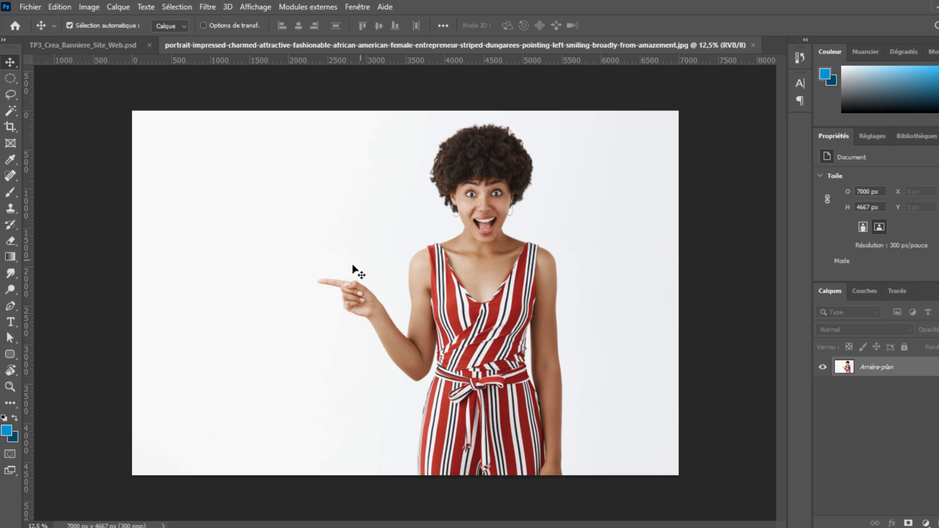
Pick the Magic Wand from the selection tool group for the woman photo.
left_click(10, 306)
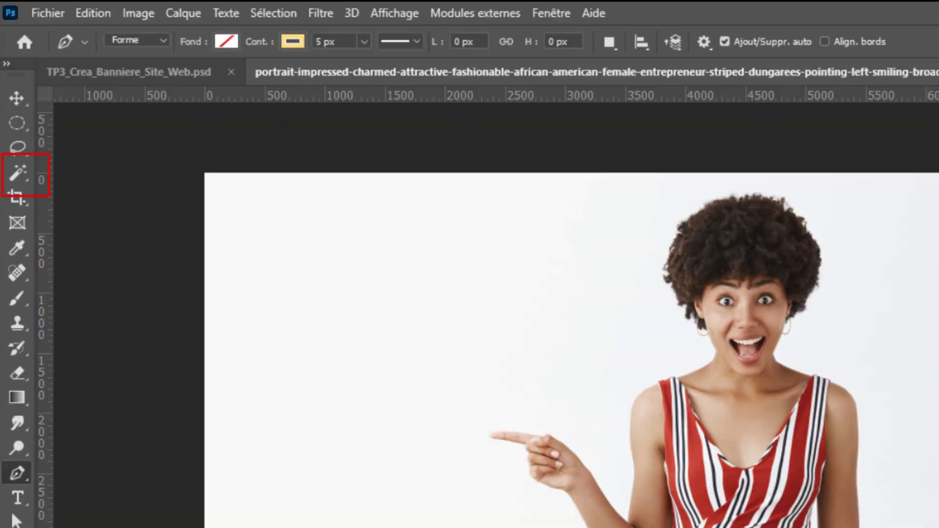
key("w")
key("p")
left_click(21, 172)
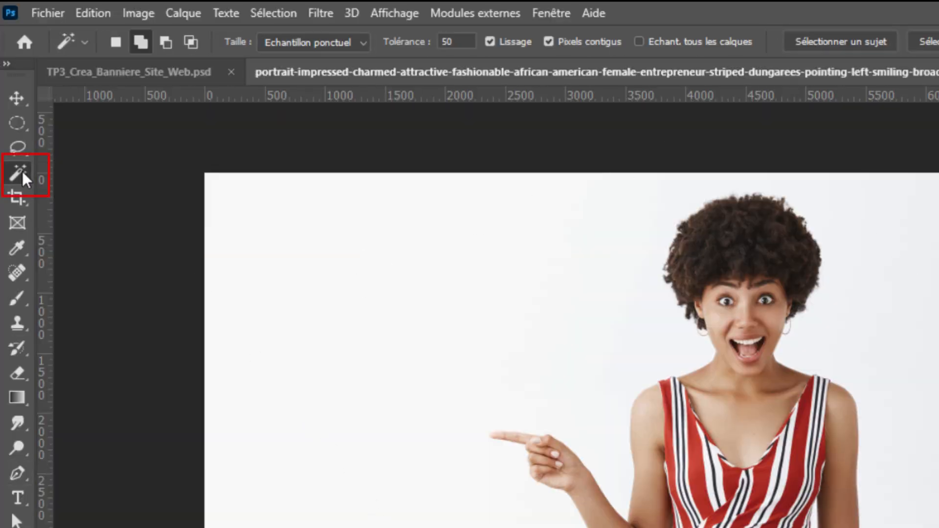
right_click(22, 172)
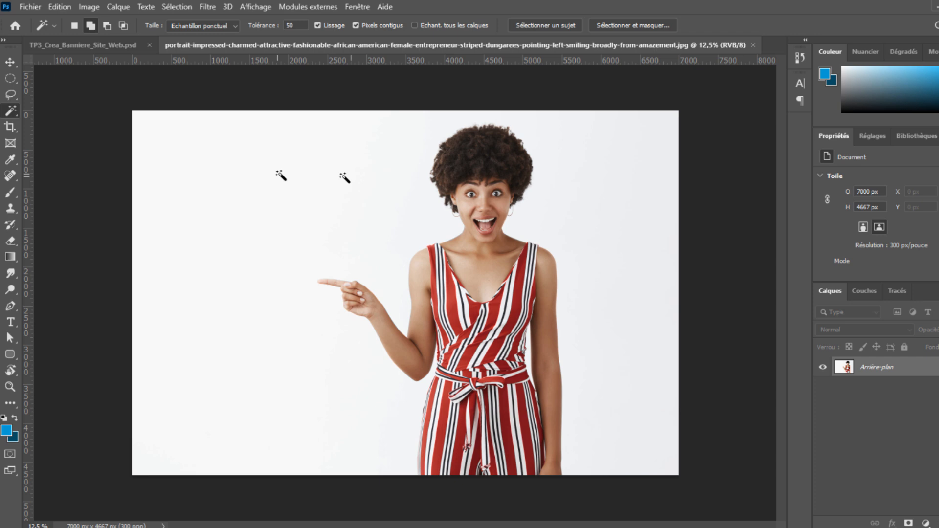
Magic-wand the white background, add the leftover area by the hair, and invert to select the woman.
left_click(330, 179)
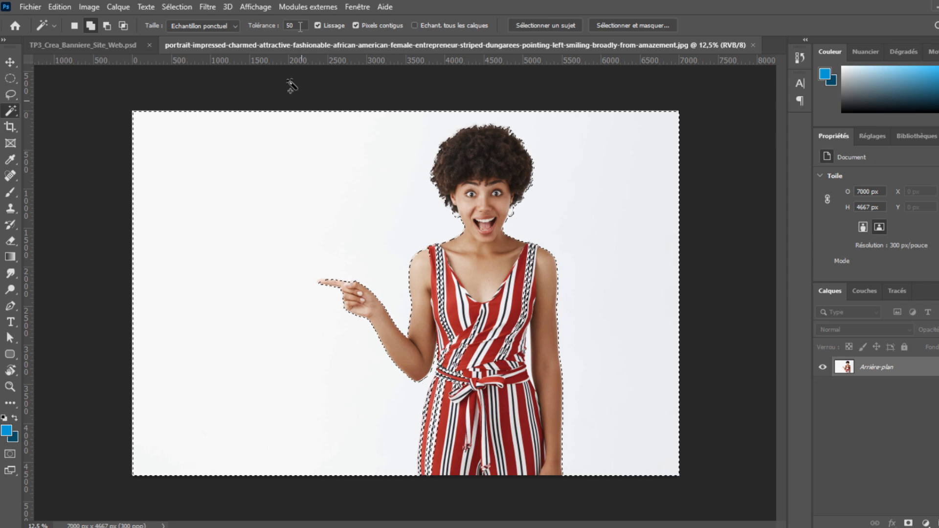
left_click(277, 26)
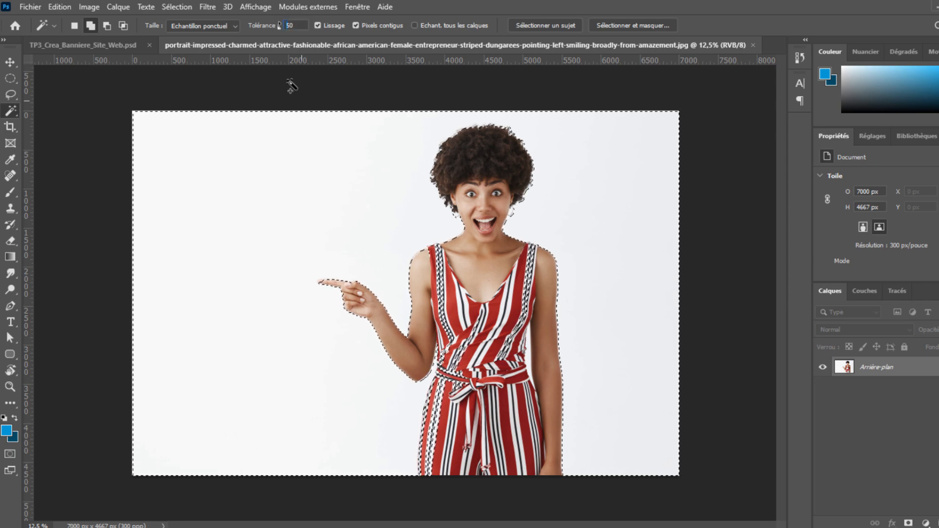
type("5")
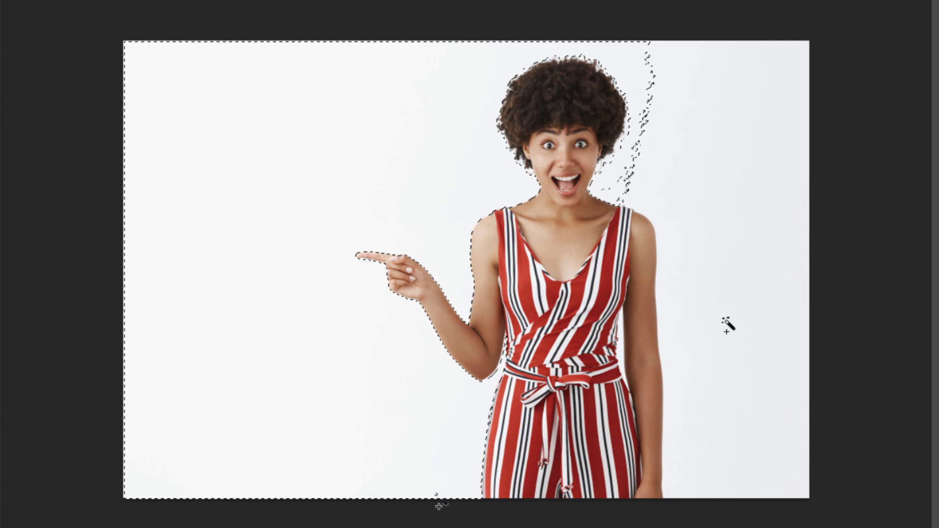
left_click(659, 147)
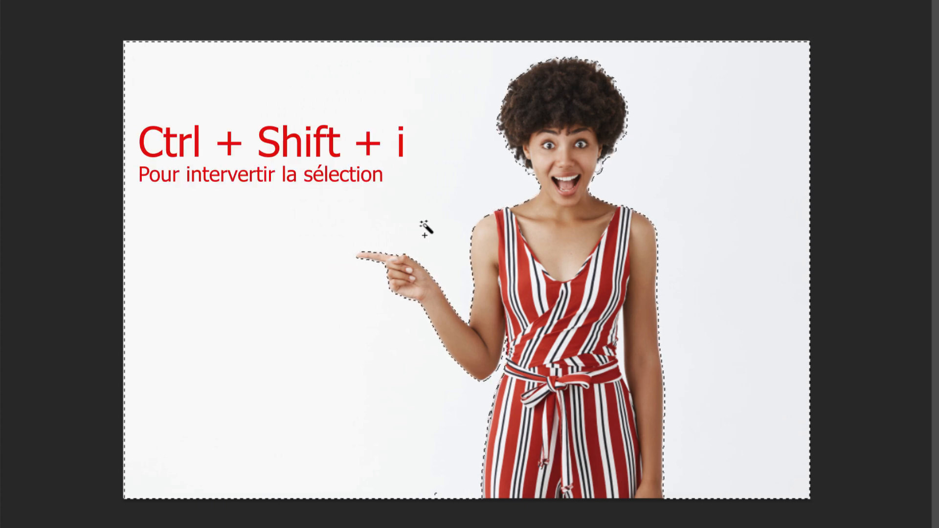
key("ctrl+shift+i")
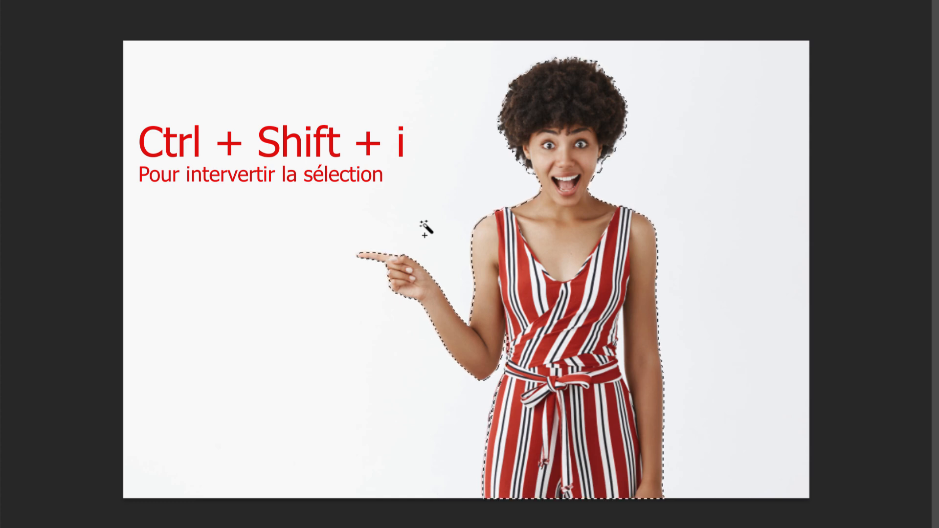
Feather the woman selection by 1 pixel with Contour progressif.
right_click(540, 254)
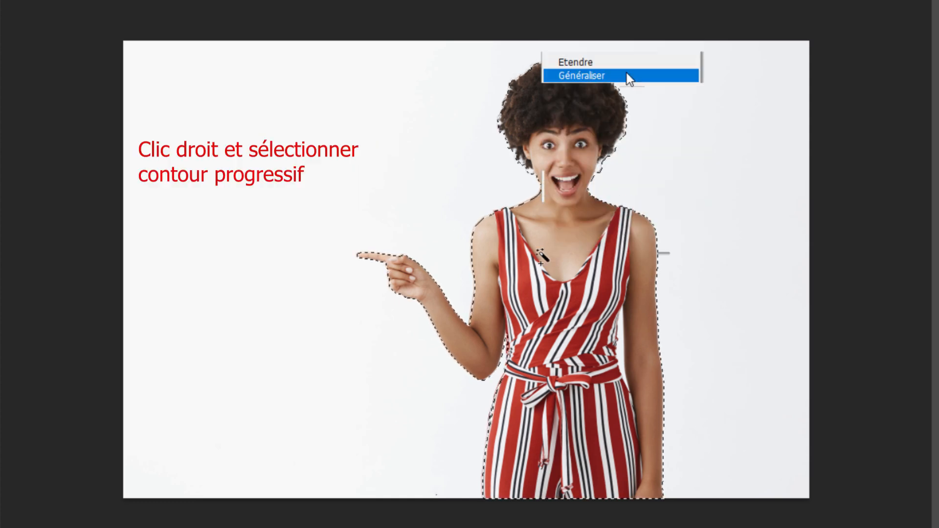
left_click(624, 126)
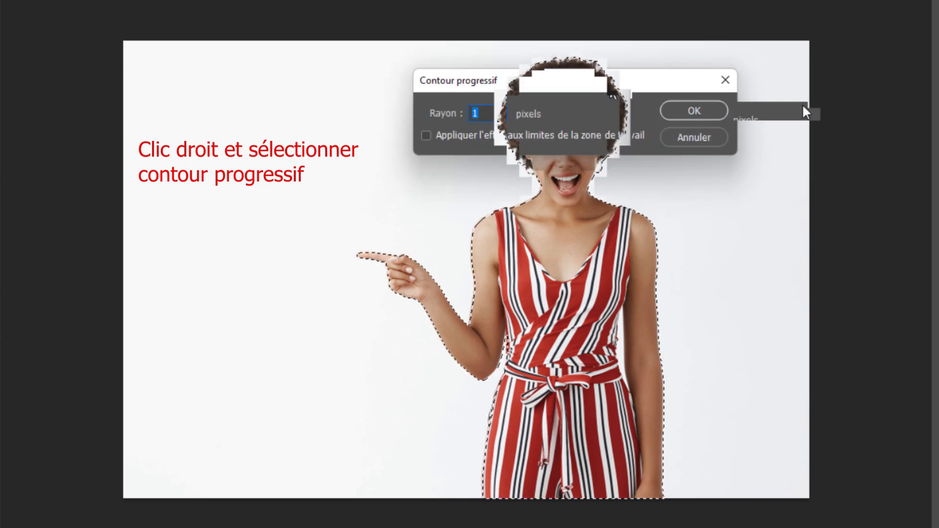
left_click(899, 122)
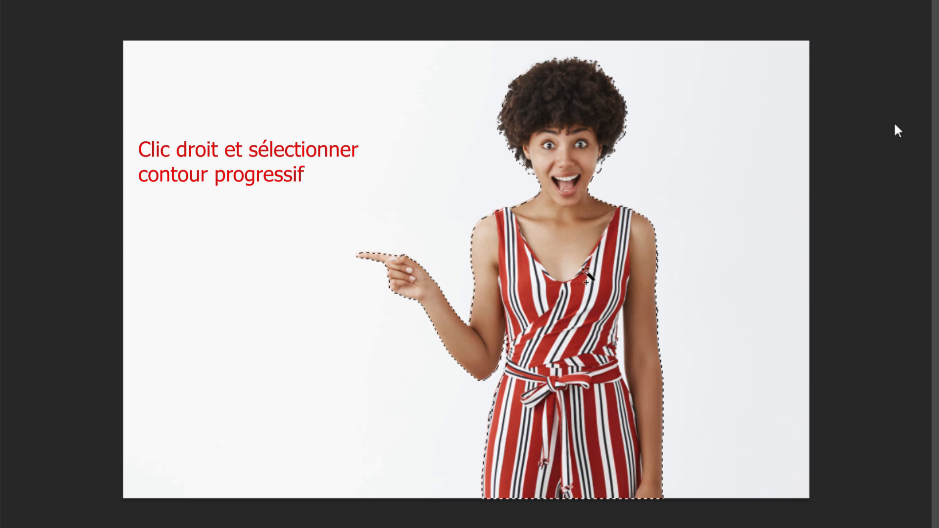
Copy the woman onto her own layer, Calque 1, and hide the Arrière-plan background.
right_click(586, 255)
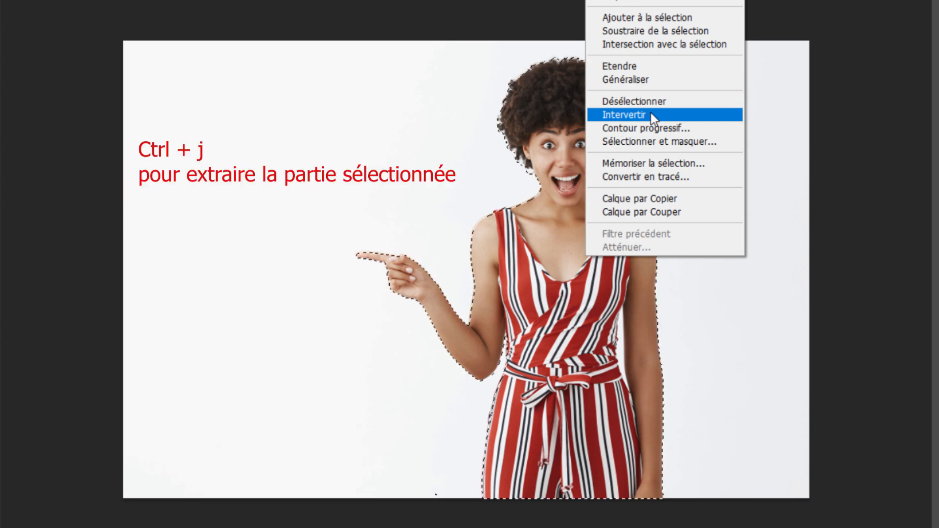
left_click(650, 115)
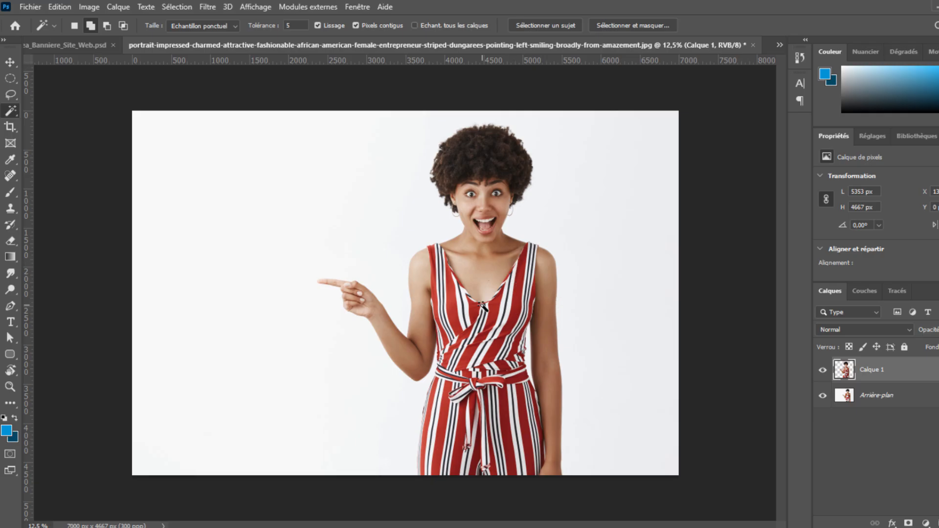
left_click(822, 395)
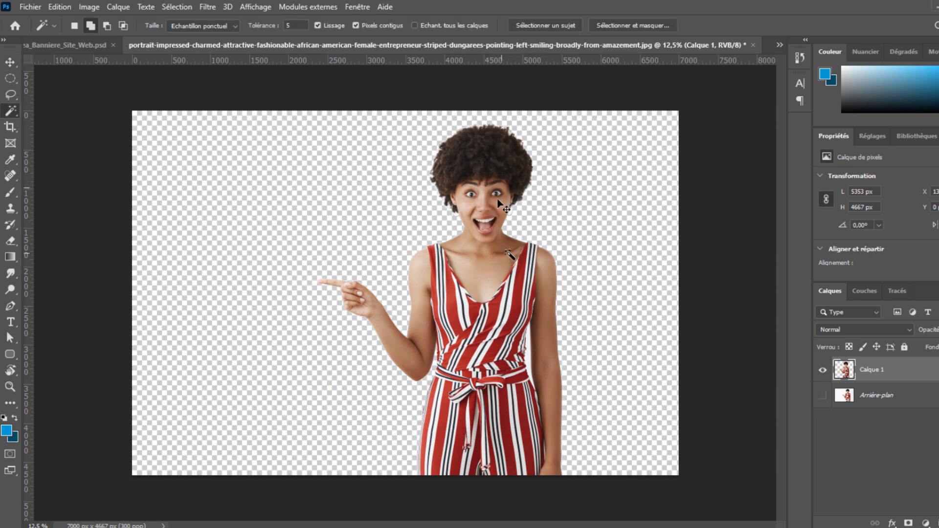
Drag the cut-out woman into the Black Friday banner document and start a free transform.
key("v")
left_click_drag(495, 139, 285, 248)
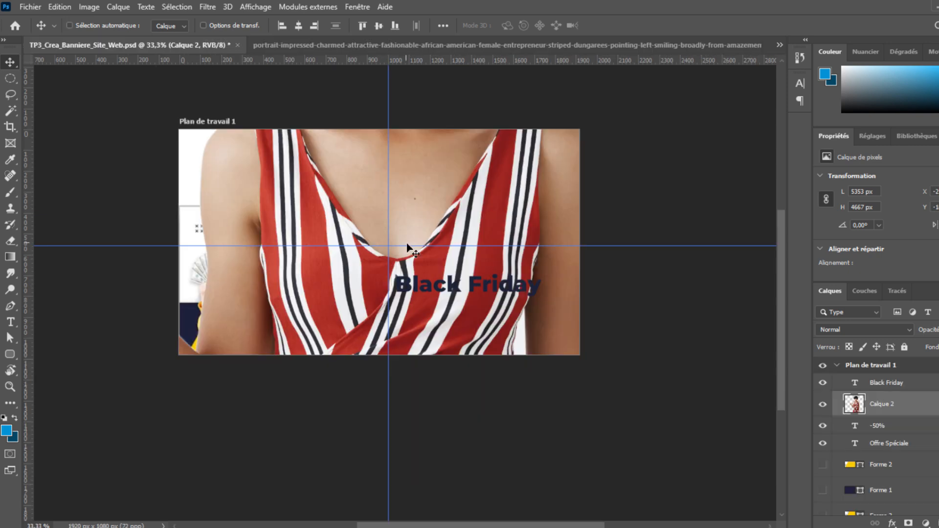
key("ctrl+t")
key("ctrl+t")
key("ctrl+minus")
key("ctrl+plus")
key("ctrl+minus")
key("ctrl+minus")
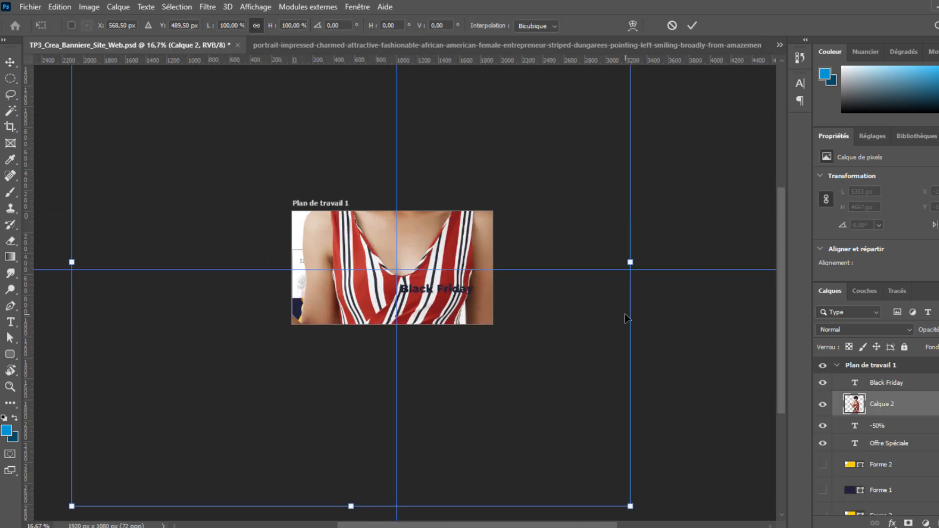
key("ctrl+minus")
Scale the woman to about 973×848 px and place her on the banner's left side.
left_click_drag(154, 269, 356, 276)
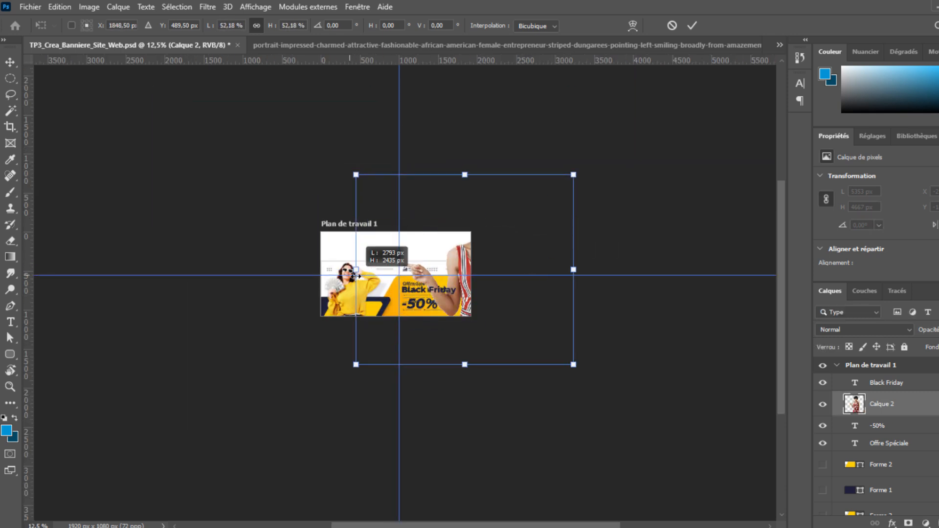
left_click_drag(574, 270, 419, 269)
key("ctrl+plus")
key("ctrl+plus")
key("ctrl+plus")
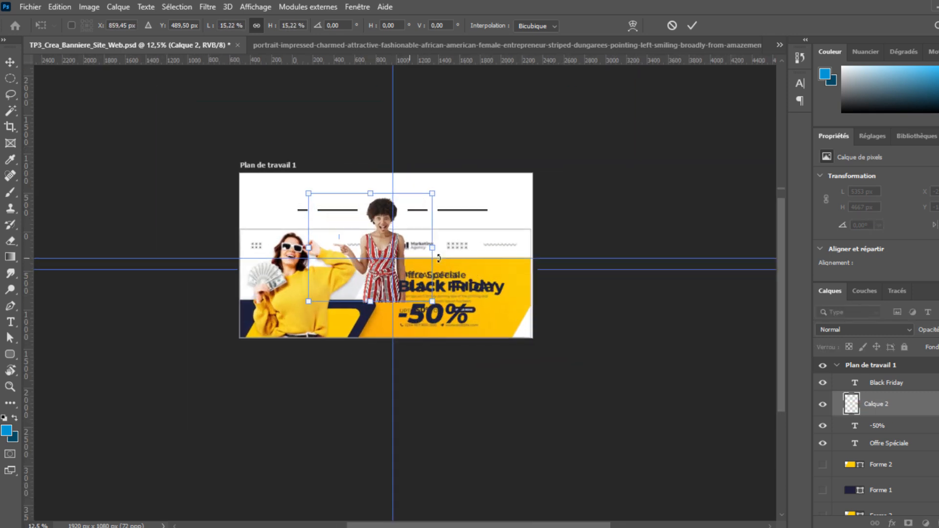
key("ctrl+plus")
key("ctrl+plus")
key("ctrl+plus")
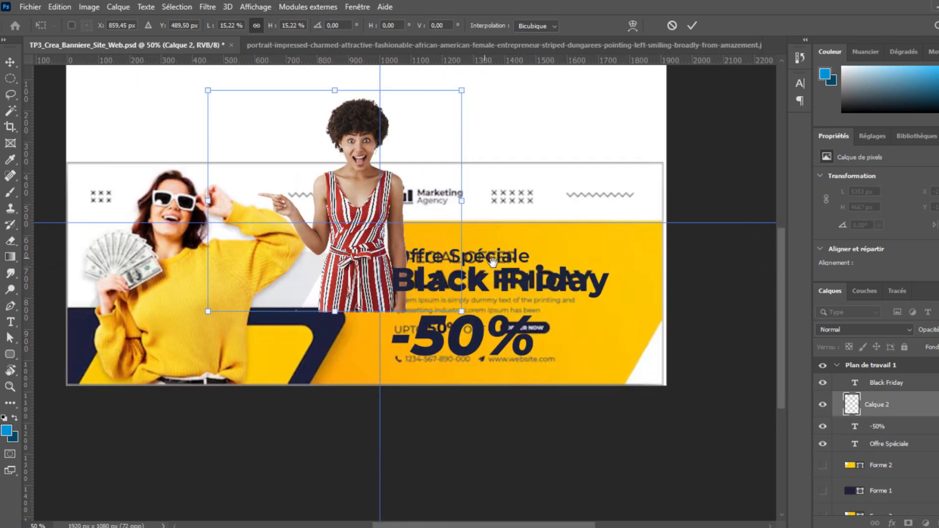
left_click_drag(406, 293, 280, 346)
left_click_drag(247, 225, 254, 218)
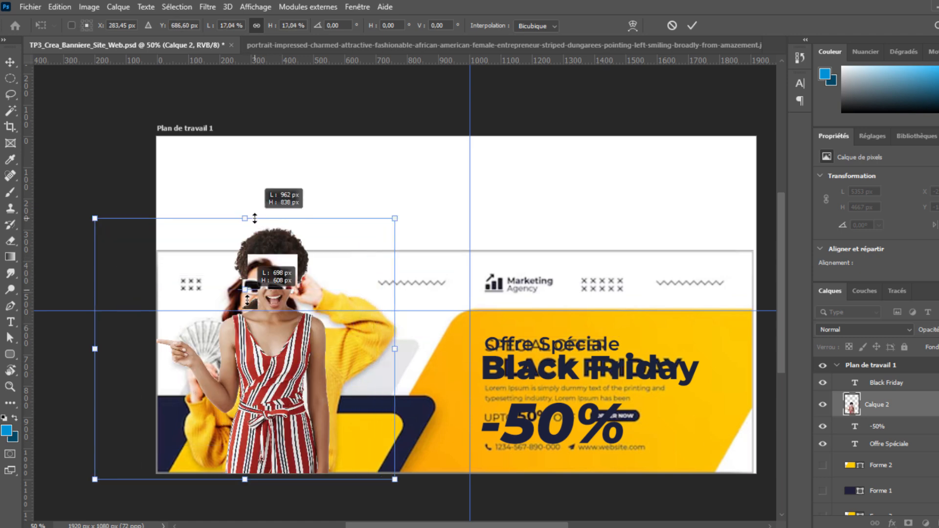
left_click_drag(255, 218, 255, 345)
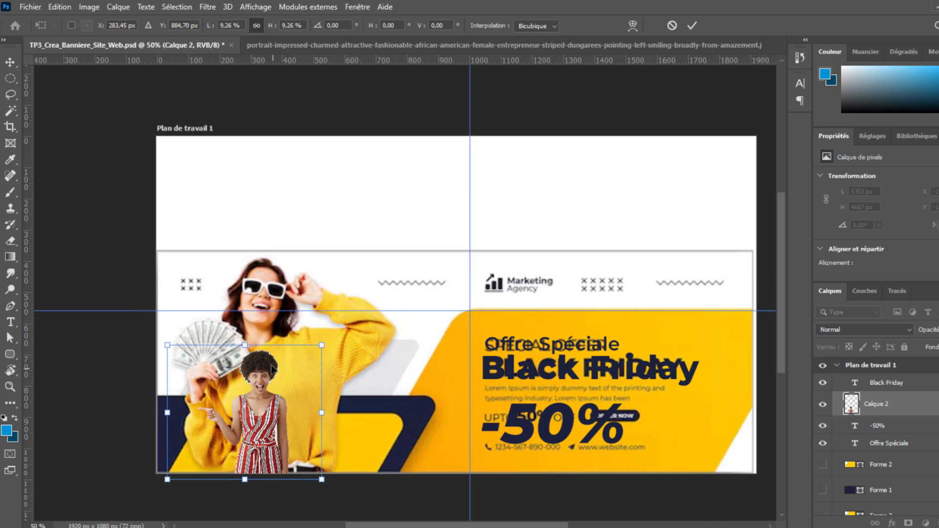
left_click_drag(283, 345, 282, 304)
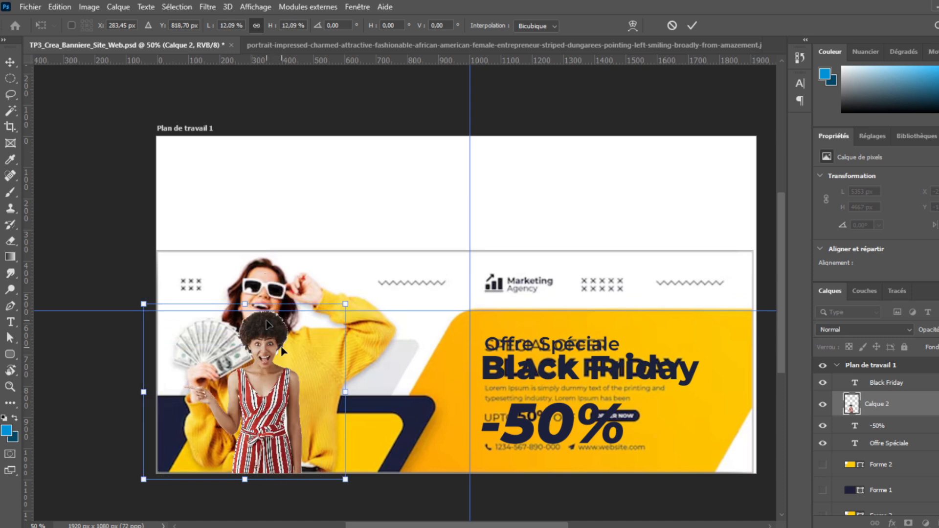
left_click_drag(249, 308, 247, 216)
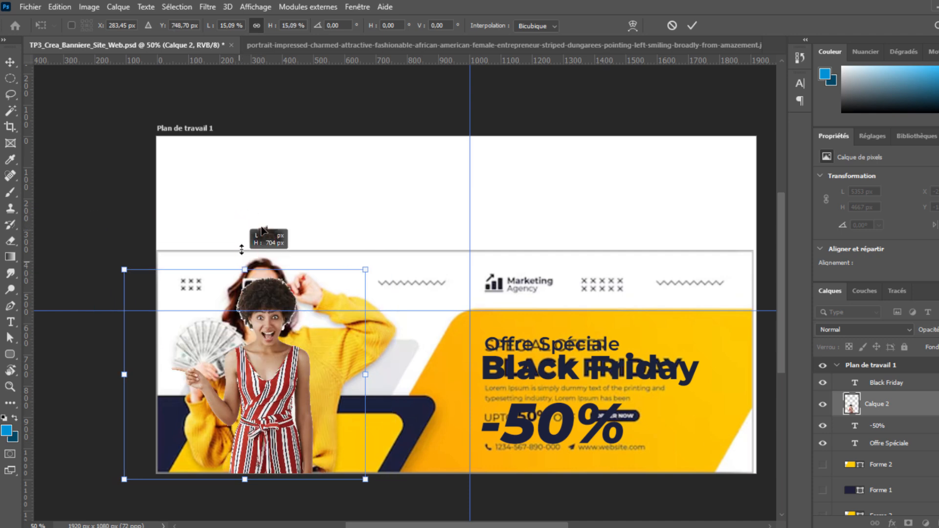
key("Return")
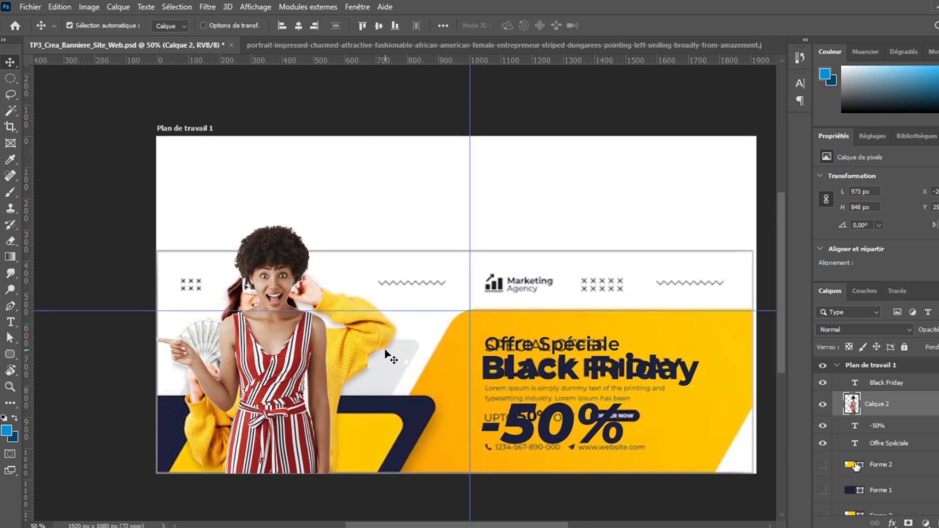
Show the Forme 2 and Forme 1 shape layers and hide the Calque 1 reference banner.
scroll(304, 346, "down", 1)
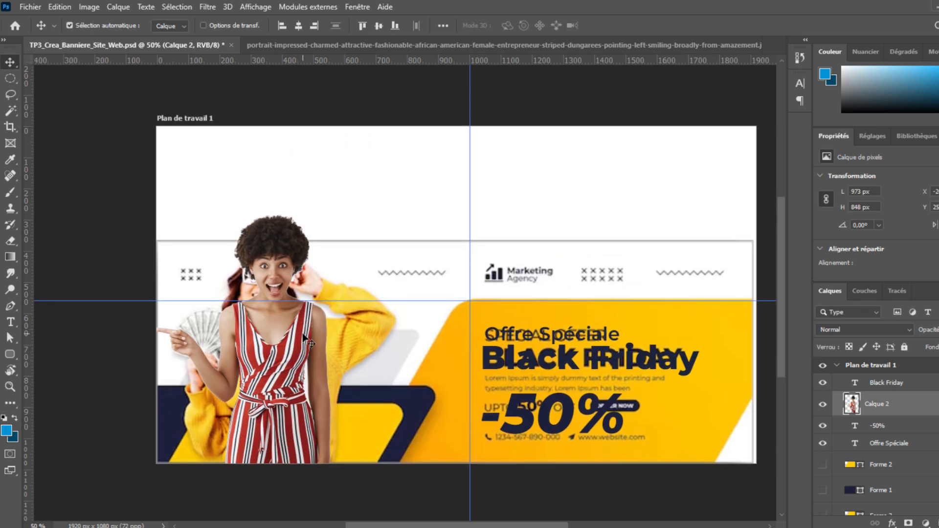
left_click(824, 466)
left_click(823, 491)
scroll(824, 504, "down", 2)
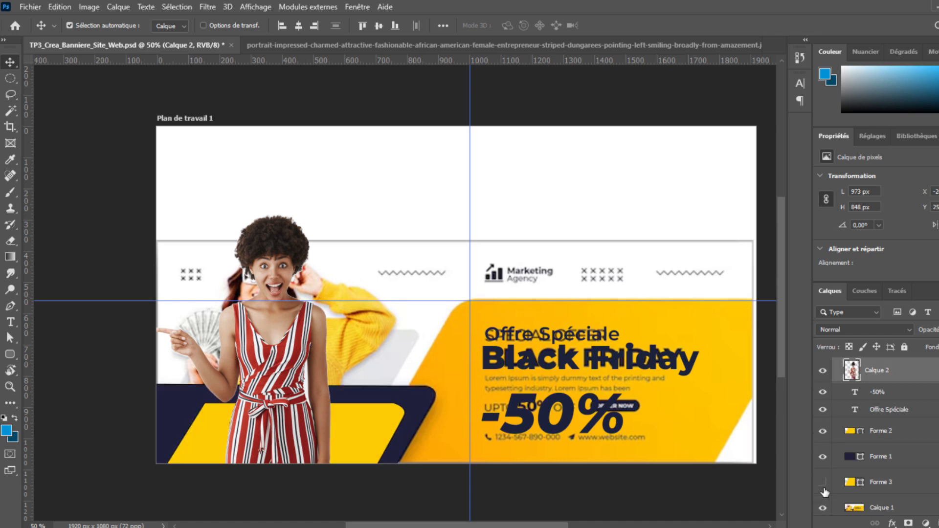
left_click(824, 506)
left_click(826, 499)
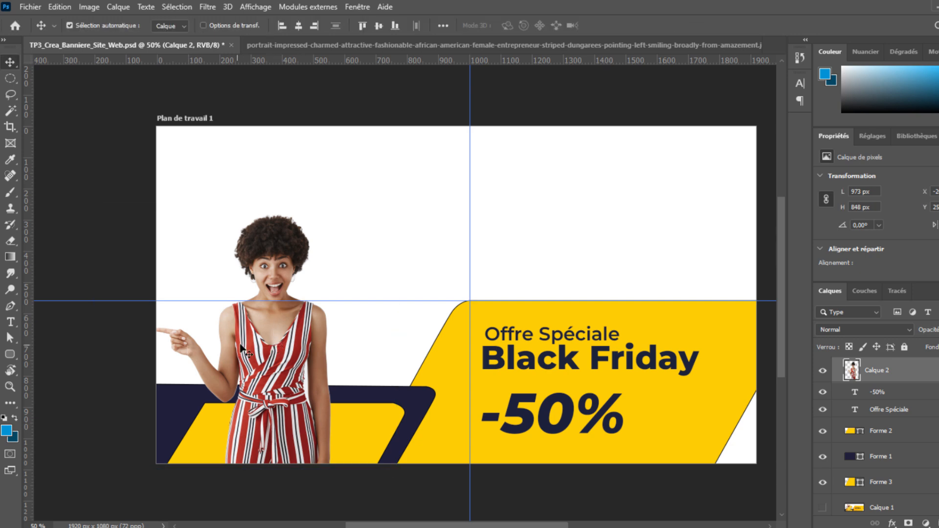
key("ctrl+t")
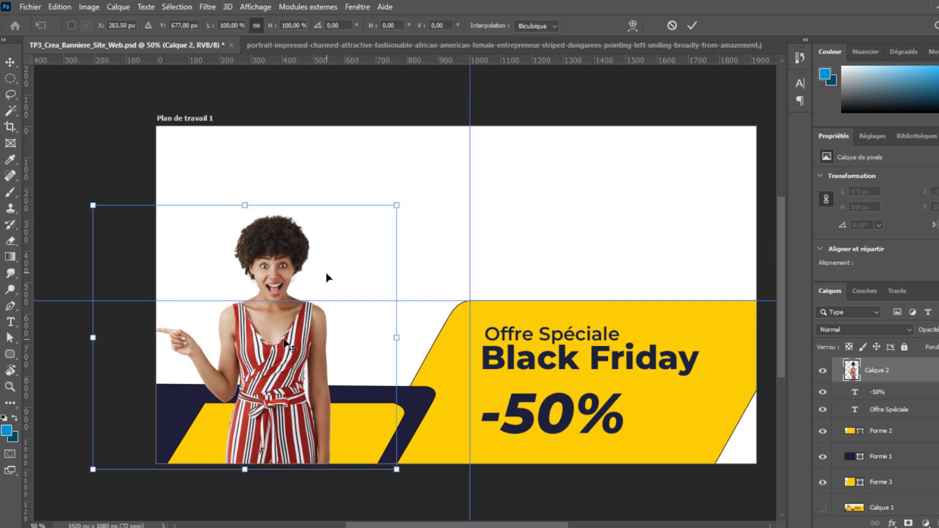
Flip the woman horizontally so she points right, and move her up to the centre guide.
left_click(60, 7)
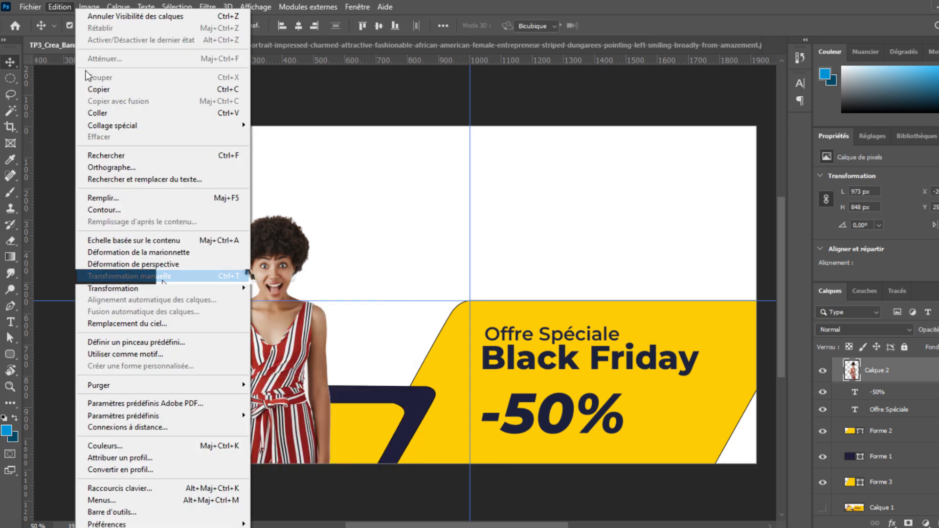
left_click(147, 276)
right_click(250, 358)
left_click(293, 339)
left_click(293, 339)
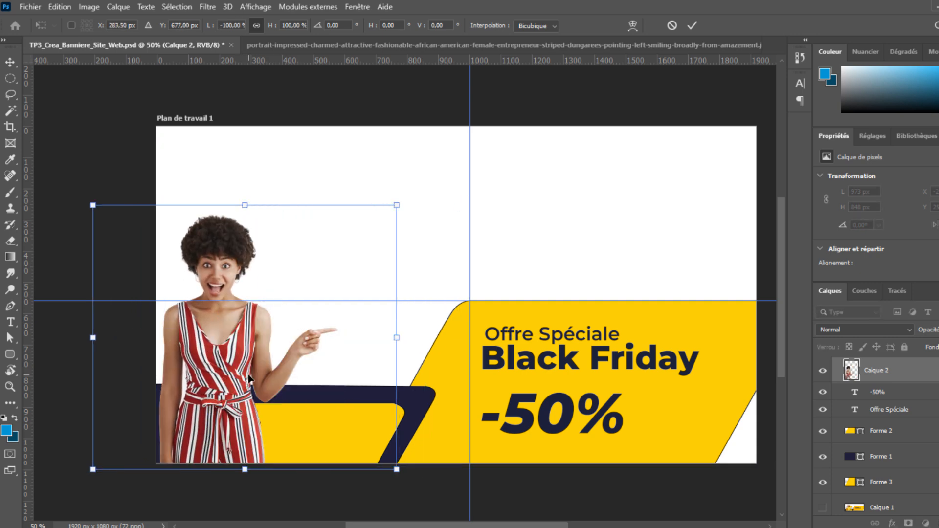
left_click_drag(248, 378, 308, 363)
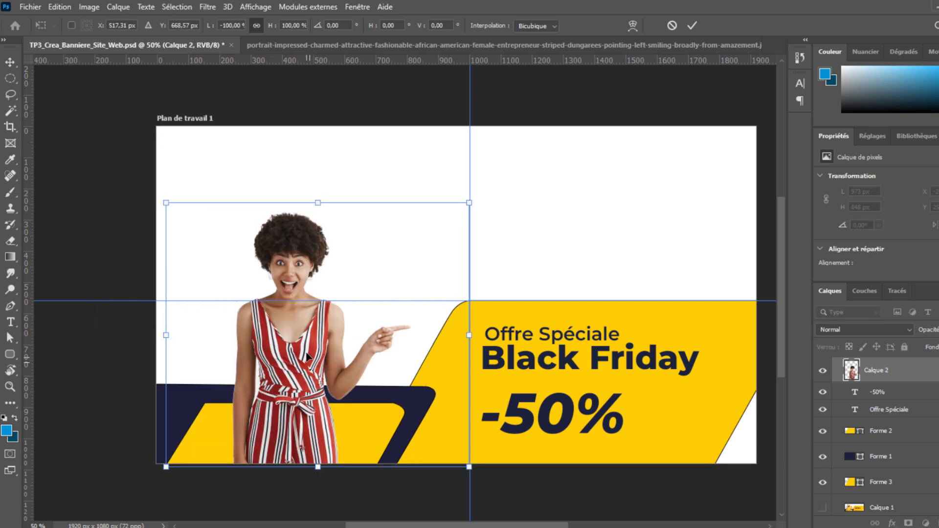
left_click_drag(310, 366, 308, 364)
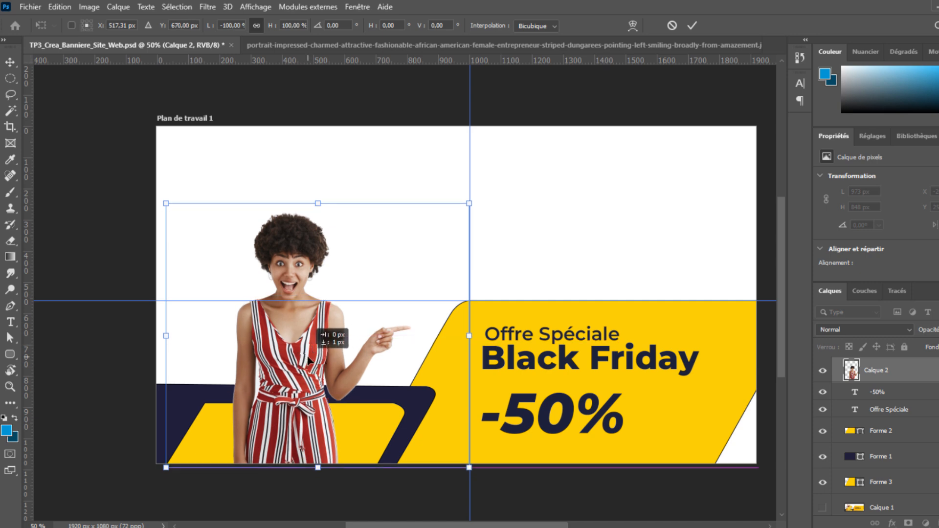
key("Return")
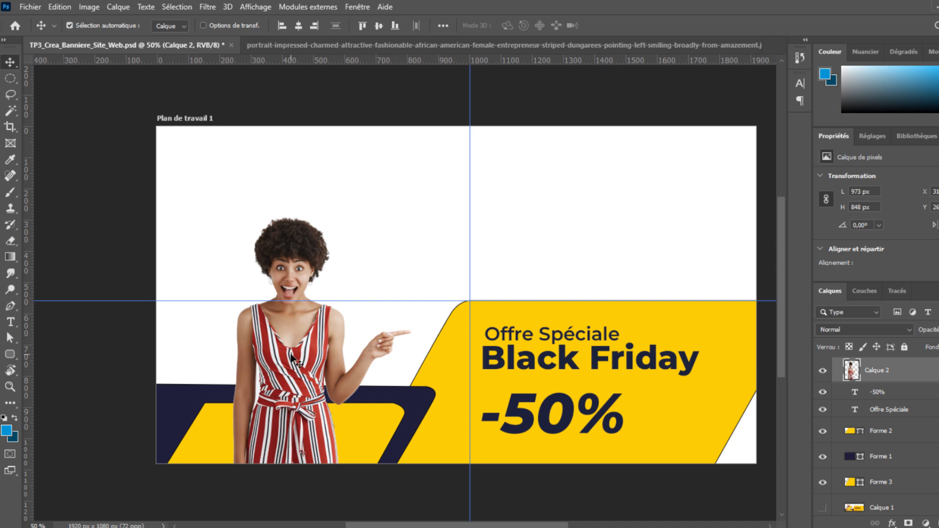
Compare against the reference Calque 1, leave it hidden, and bring the Freepik window back.
left_click(826, 482)
left_click(824, 507)
left_click(824, 507)
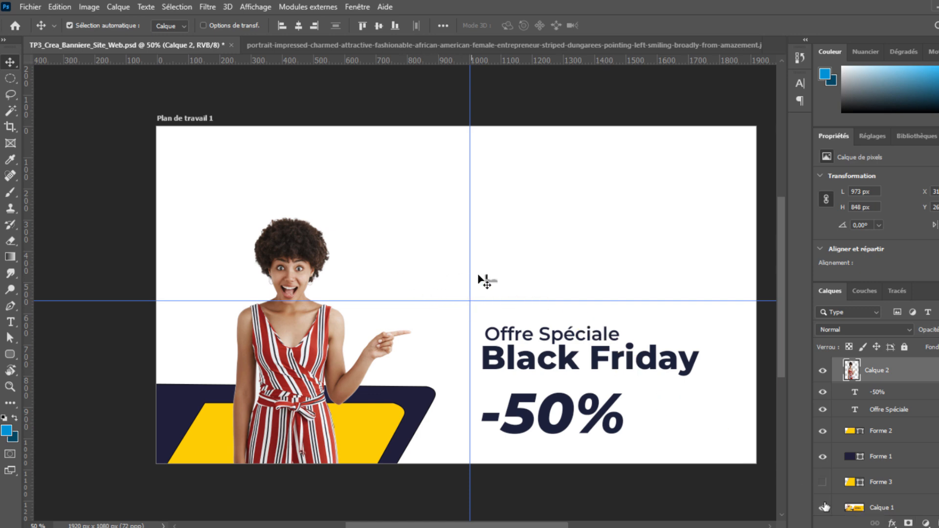
left_click(824, 507)
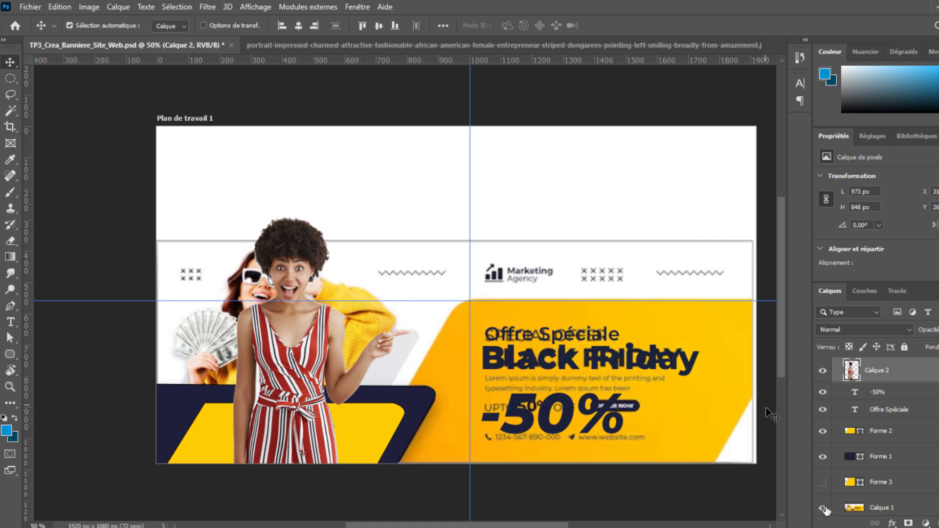
left_click(823, 509)
left_click(823, 509)
left_click(823, 509)
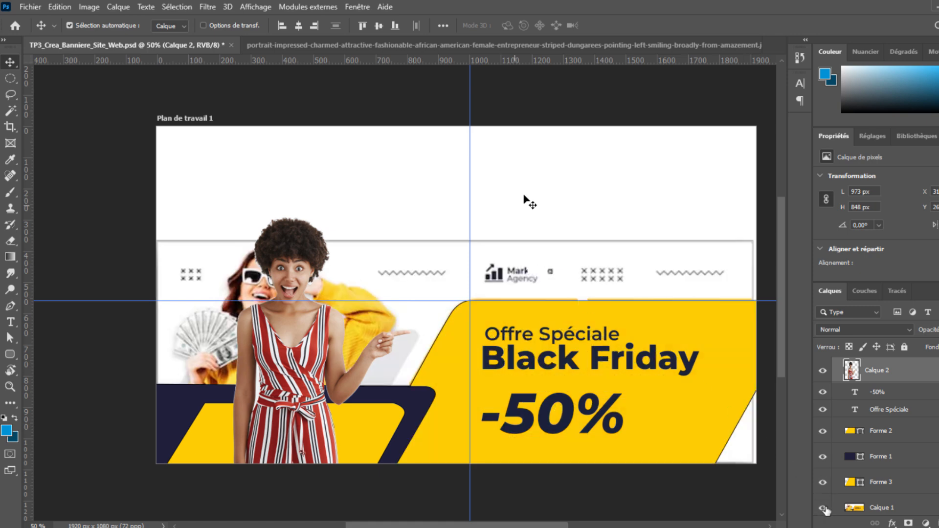
left_click(823, 508)
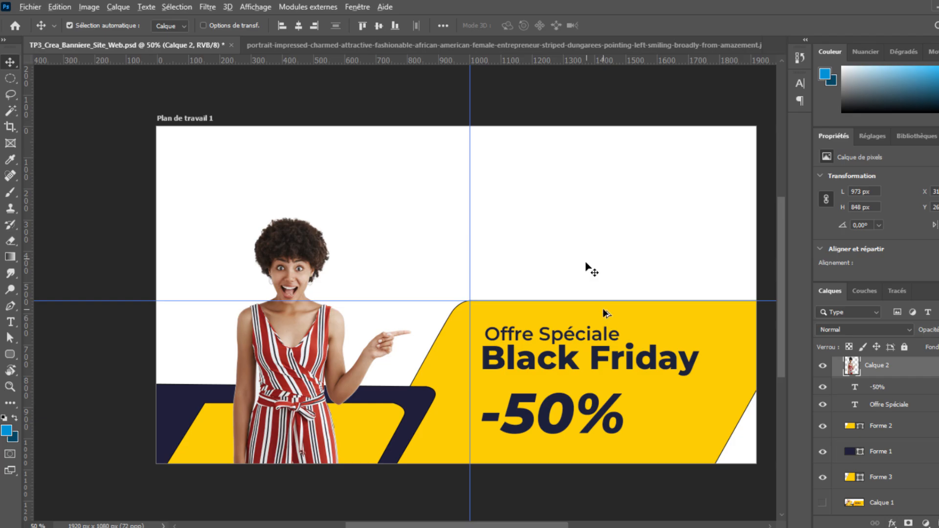
left_click(831, 40)
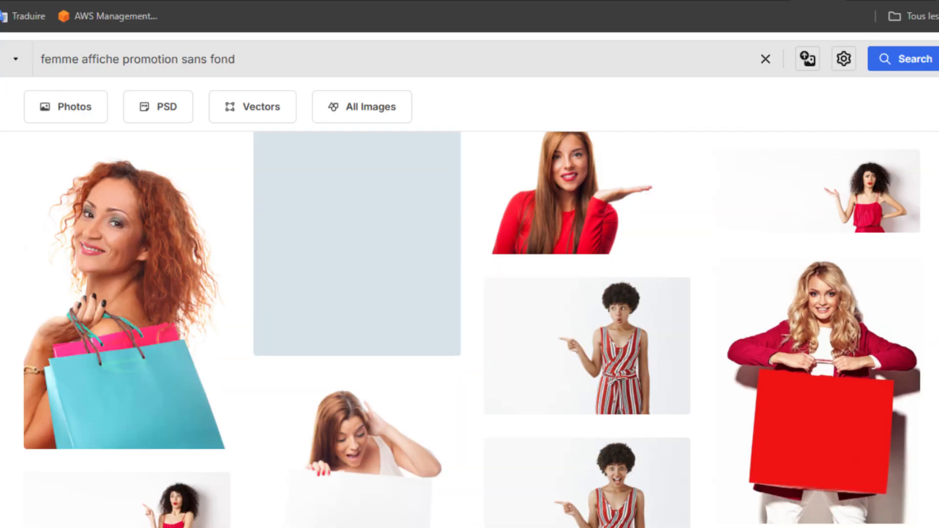
Replace the women photo search with 'icone décoration vente promotionnel' and run it.
key("ctrl+a")
type("décoration")
key("Home")
type("icône")
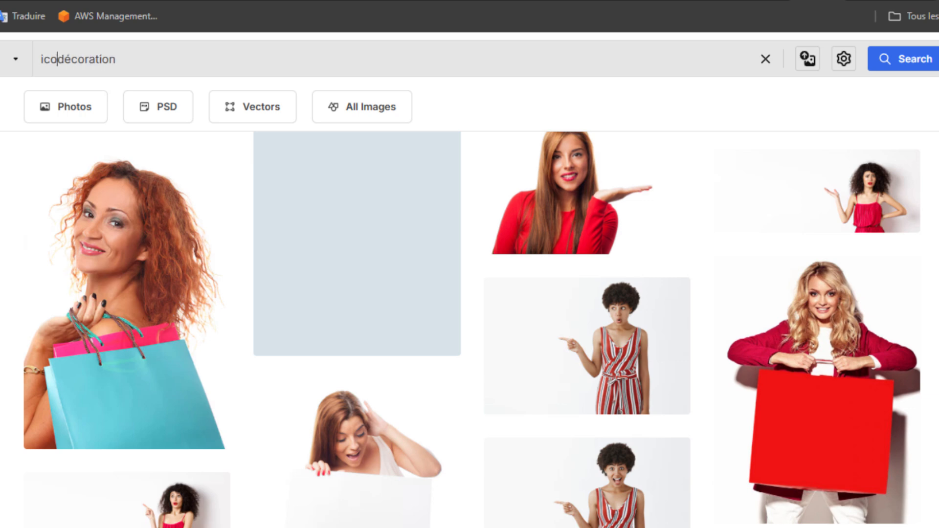
key("BackSpace")
key("BackSpace")
key("BackSpace")
type("one ")
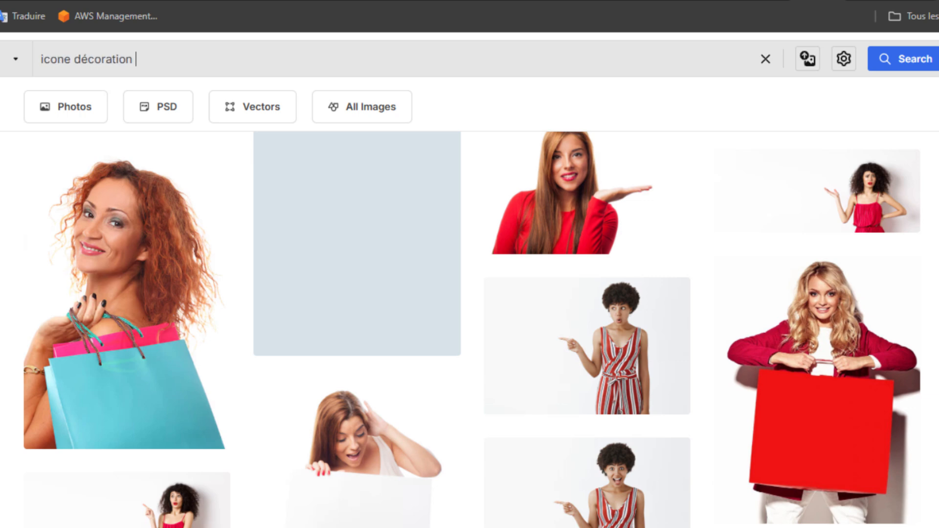
type("vente")
type("elle")
key("Return")
Scroll through the sale, shopping and Black Friday icon results.
scroll(315, 384, "down", 5)
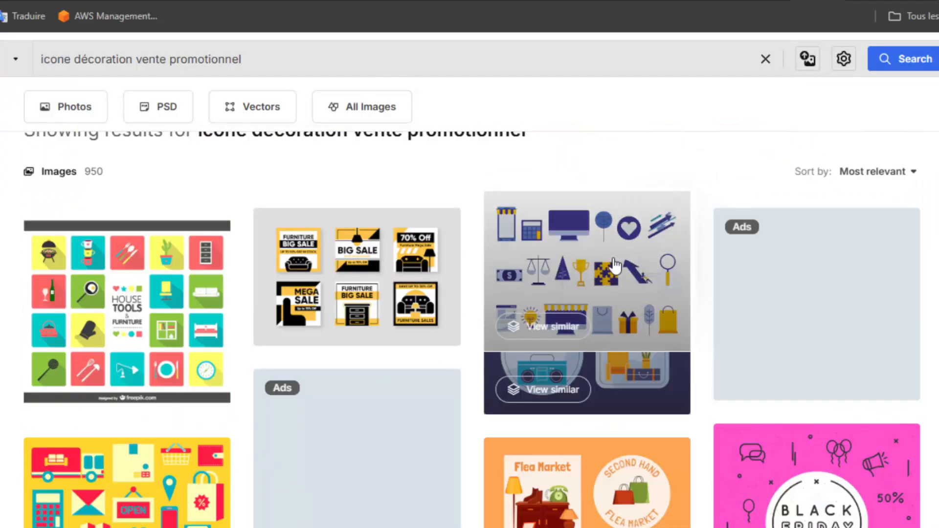
scroll(711, 409, "down", 10)
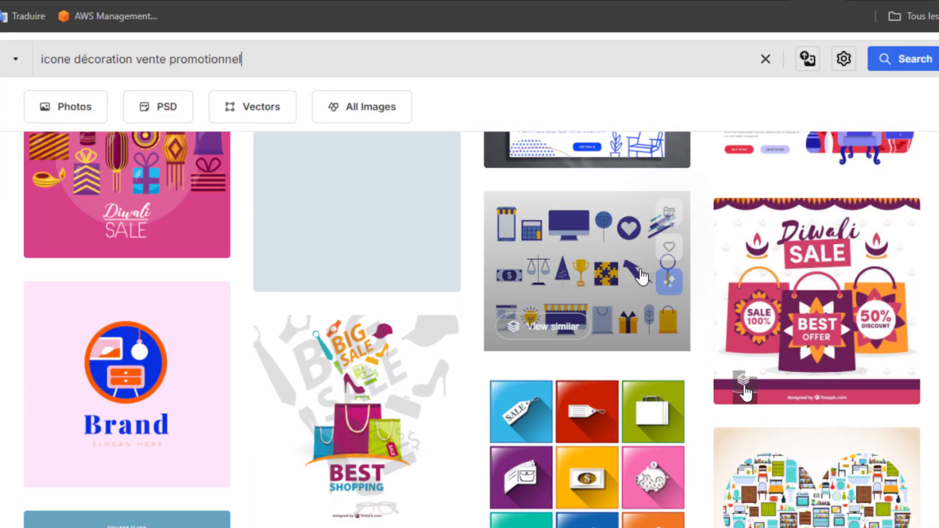
scroll(746, 382, "down", 3)
scroll(746, 382, "up", 2)
scroll(746, 381, "up", 1)
scroll(746, 382, "down", 1)
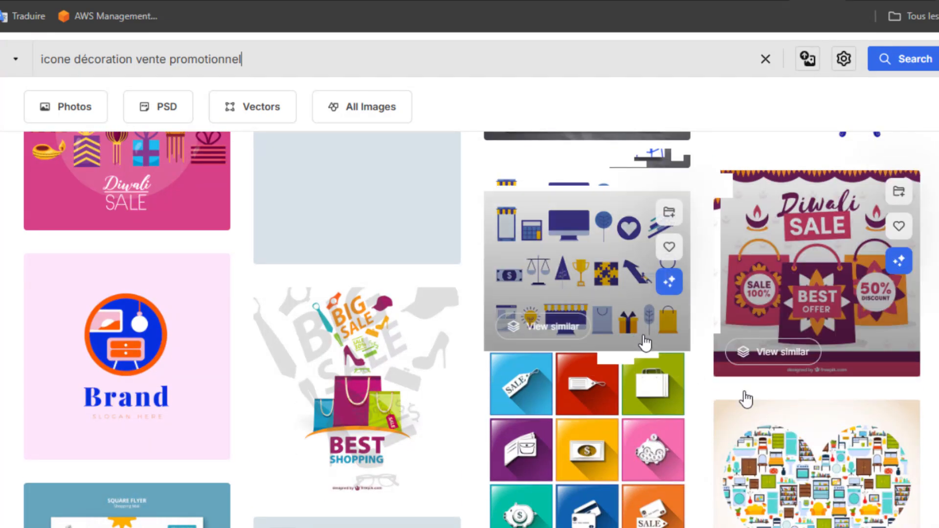
scroll(636, 352, "up", 1)
scroll(621, 441, "down", 5)
scroll(622, 440, "down", 12)
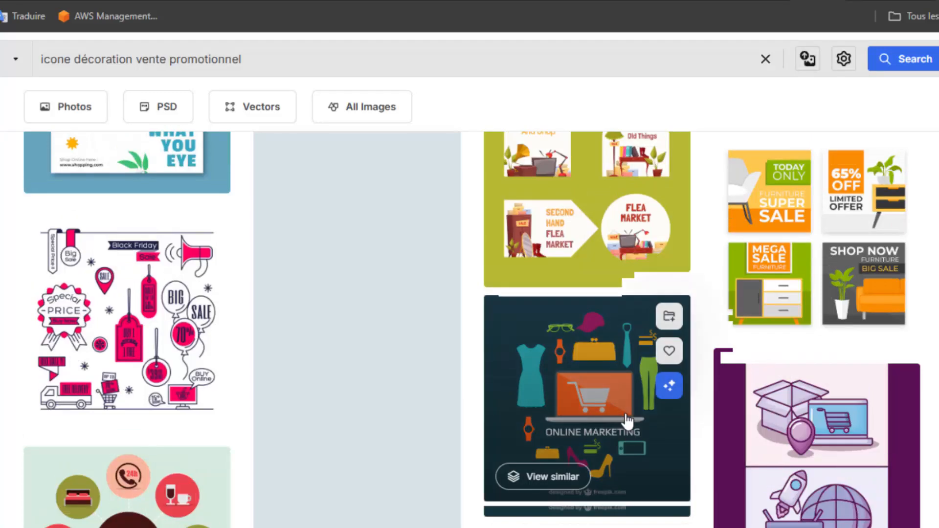
scroll(629, 420, "down", 5)
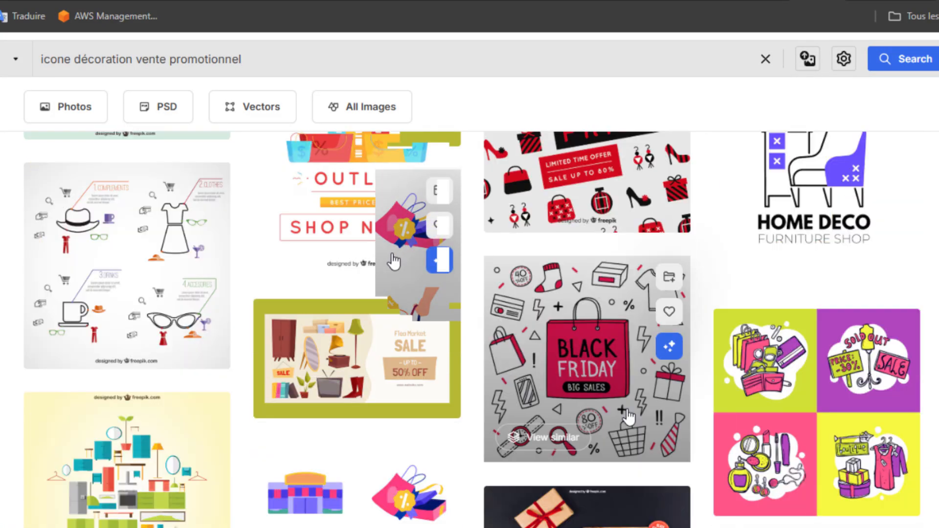
Open the flat-style shopping stickers result, dismiss the ad and start its download.
left_click(390, 262)
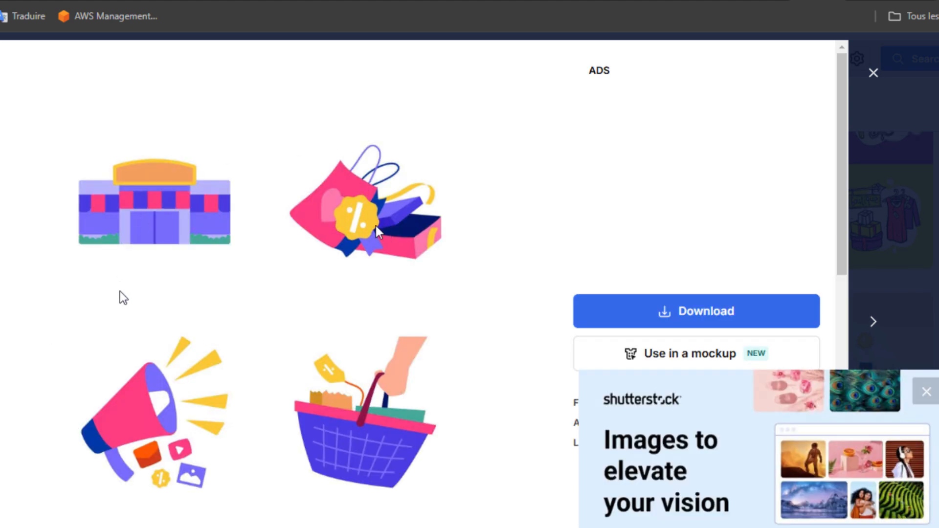
left_click(912, 383)
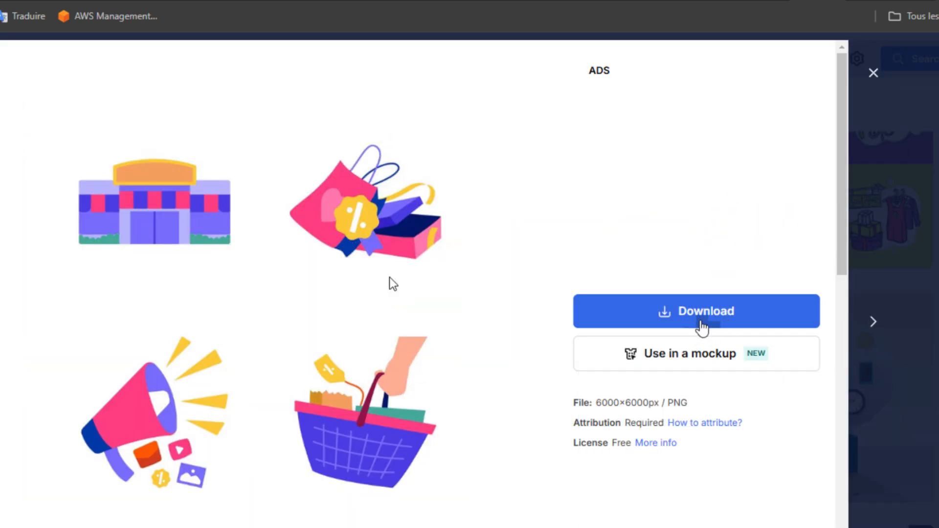
left_click(705, 316)
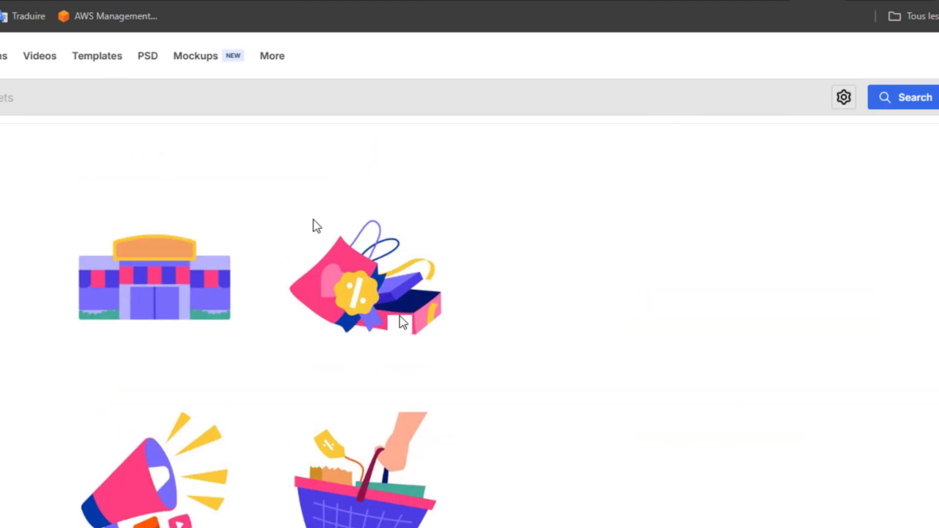
scroll(402, 313, "down", 2)
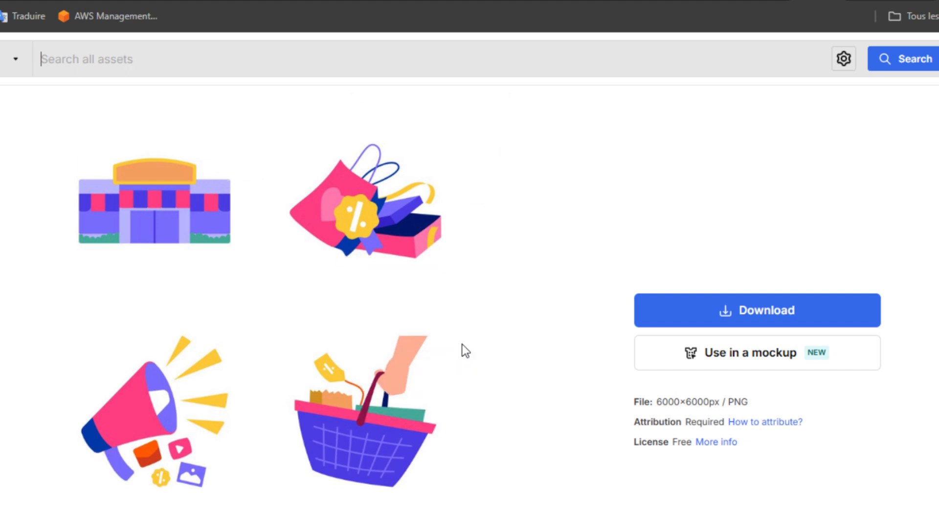
Capture the shopping-bags sticker as a 229×201 Lightshot screenshot and copy it.
key("super")
type("li")
key("Print")
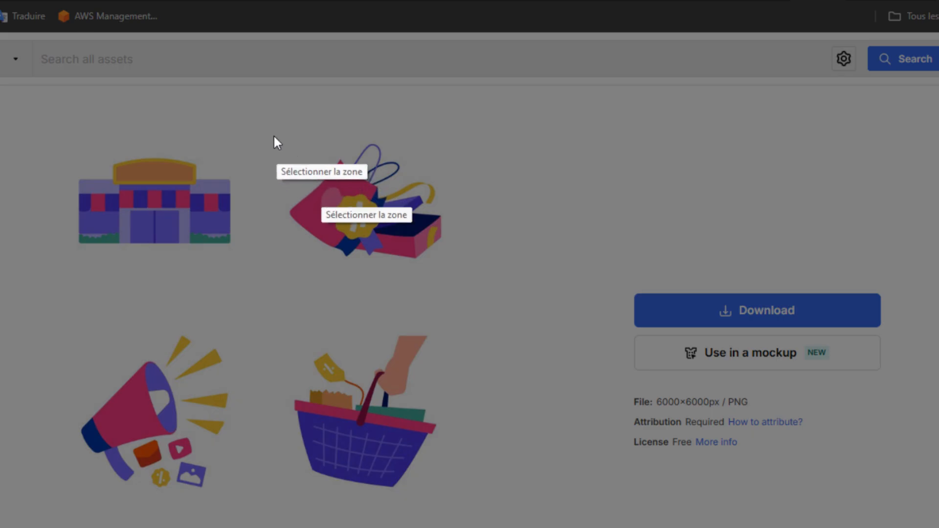
left_click_drag(273, 136, 356, 268)
left_click_drag(440, 288, 449, 290)
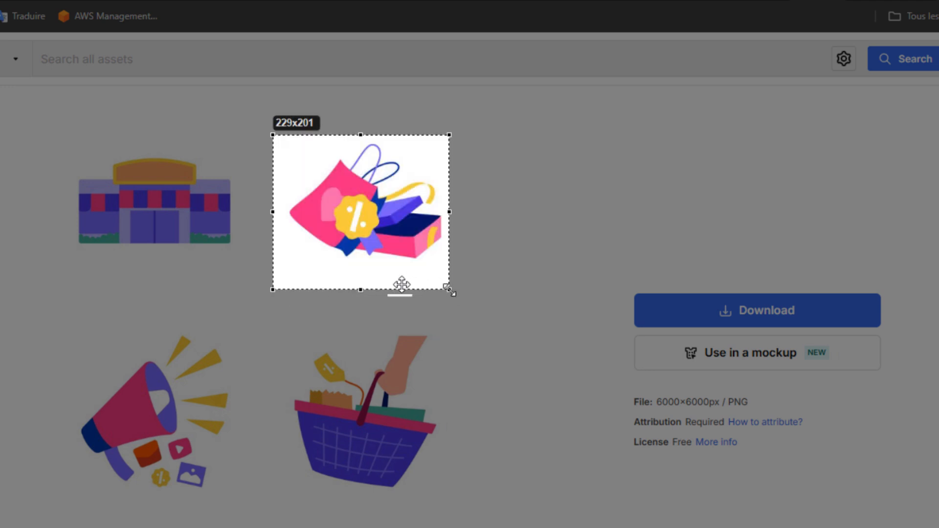
key("ctrl+c")
key("alt+Tab")
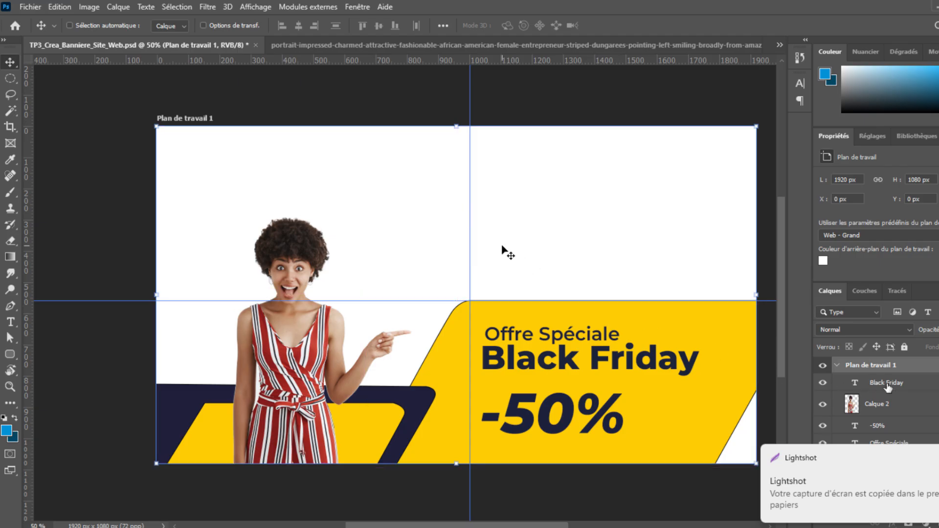
Paste the shopping-bags sticker above the Black Friday layer as Calque 3, placed over the pointing hand.
left_click(888, 385)
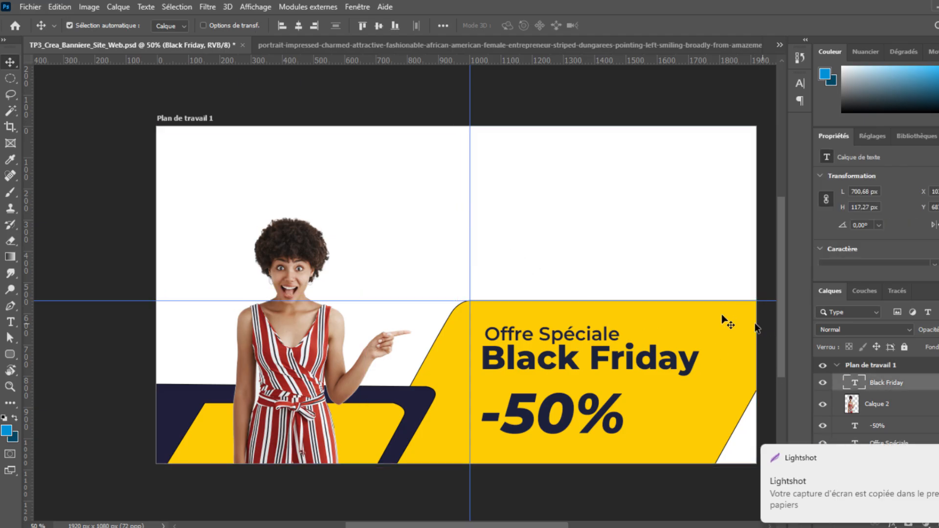
key("ctrl+v")
left_click_drag(465, 269, 412, 284)
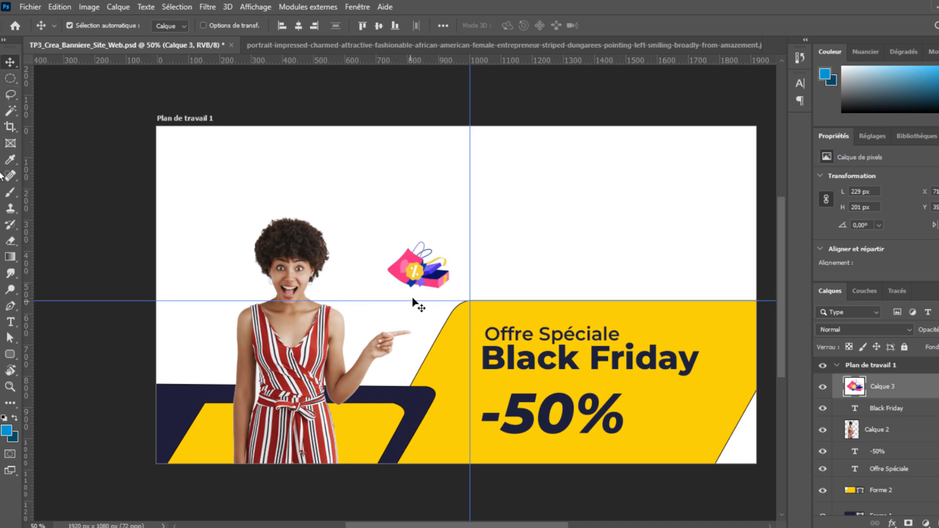
left_click_drag(425, 268, 419, 293)
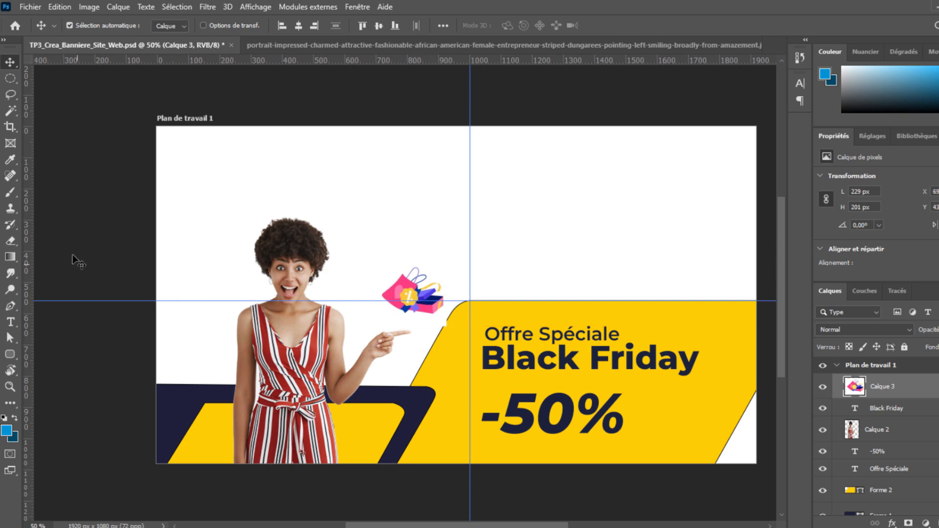
Set the Eraser tool size to 75 px.
left_click(10, 241)
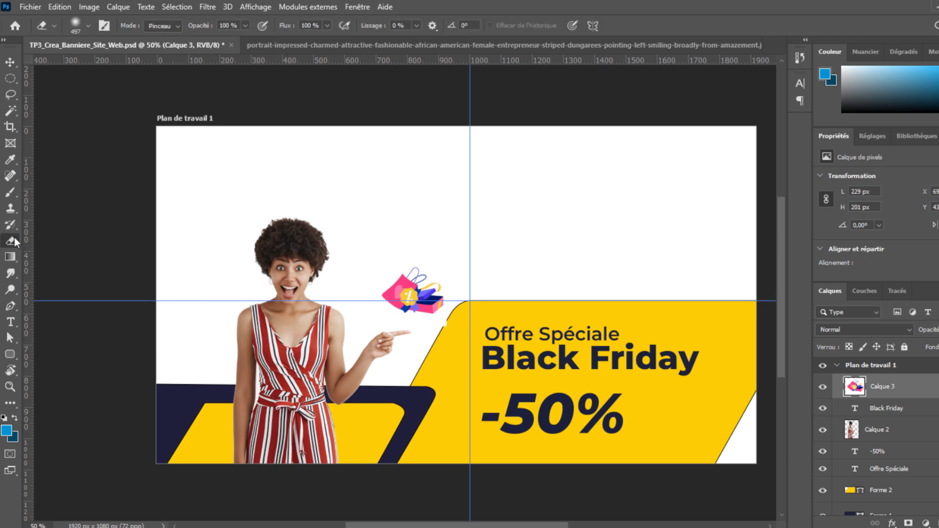
right_click(562, 268)
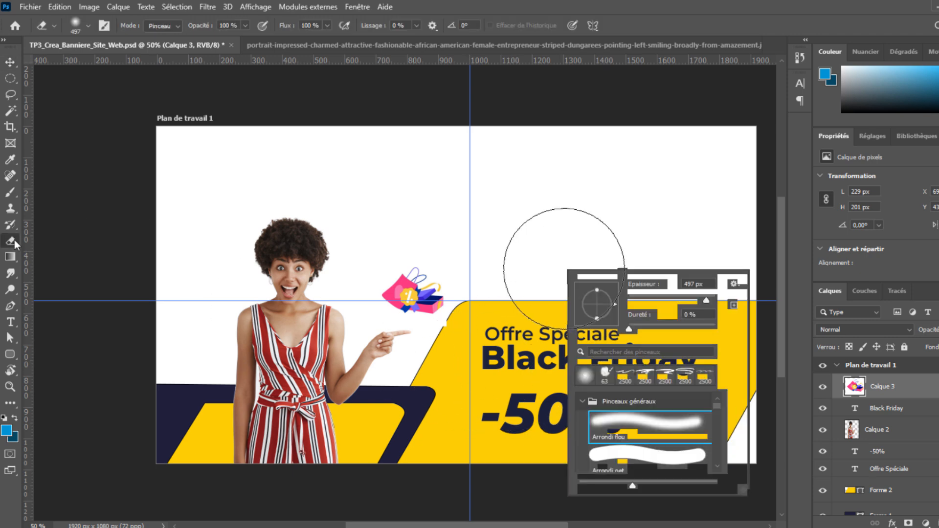
left_click_drag(671, 300, 661, 300)
left_click(457, 321)
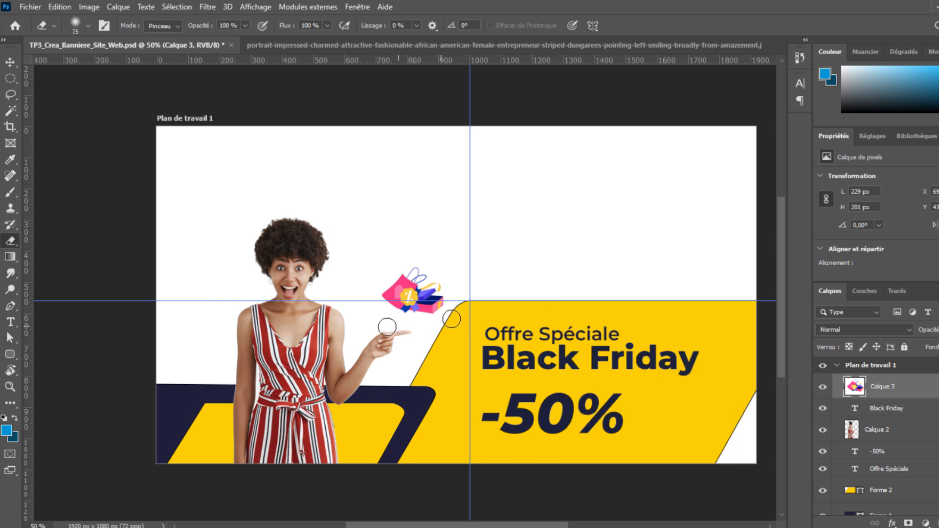
Nudge the shopping-bags sticker slightly lower above the pointing hand.
key("v")
key("e")
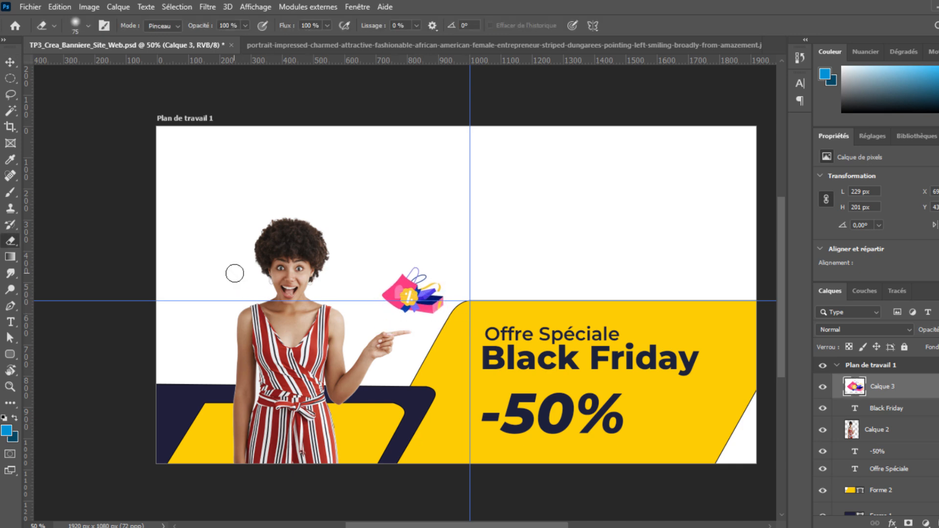
key("v")
left_click_drag(417, 287, 414, 293)
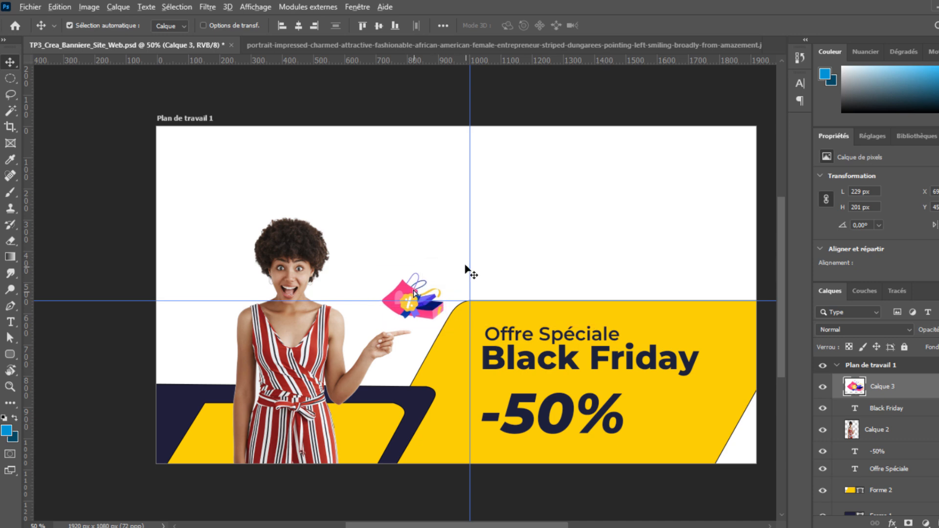
key("alt+Tab")
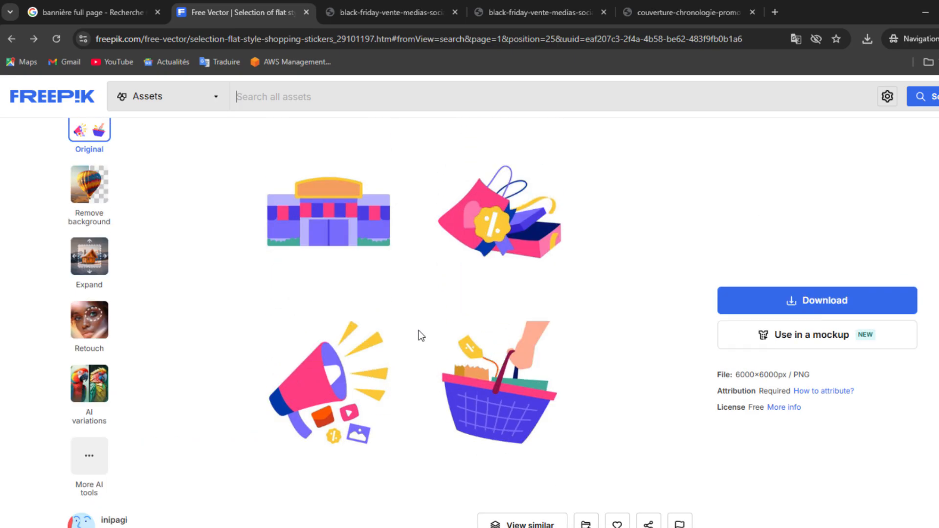
Capture the shopping-basket sticker and paste it as Calque 4 in the banner's upper right.
scroll(419, 331, "down", 1)
key("Print")
left_click_drag(430, 264, 576, 387)
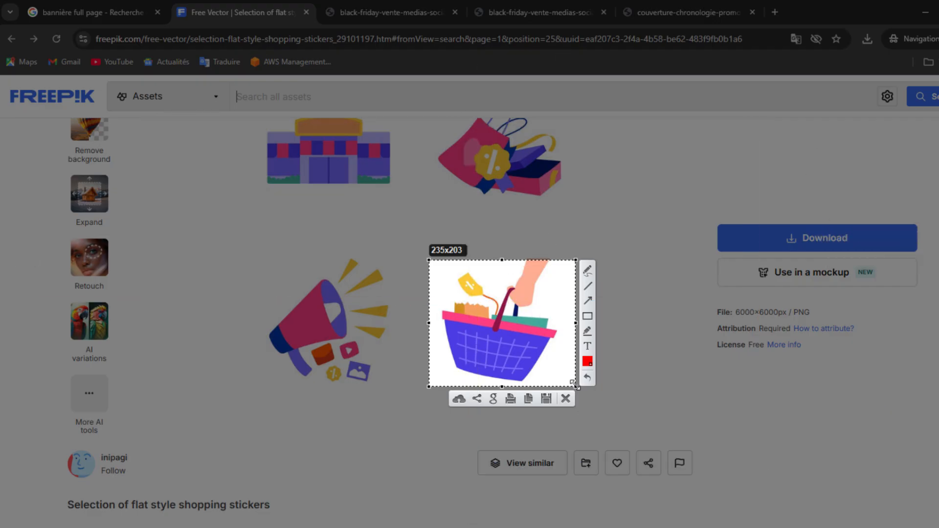
key("ctrl+c")
key("alt+Tab")
key("ctrl+v")
left_click_drag(492, 293, 619, 260)
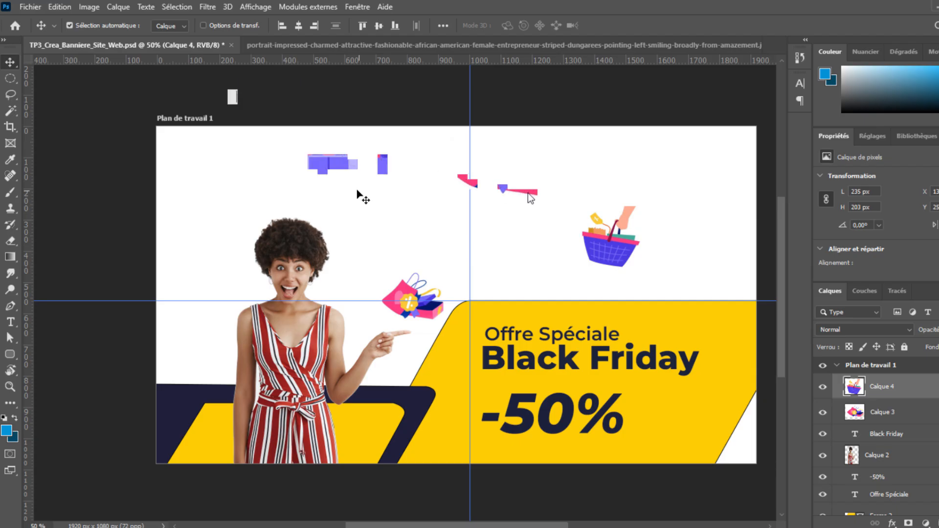
key("alt+Tab")
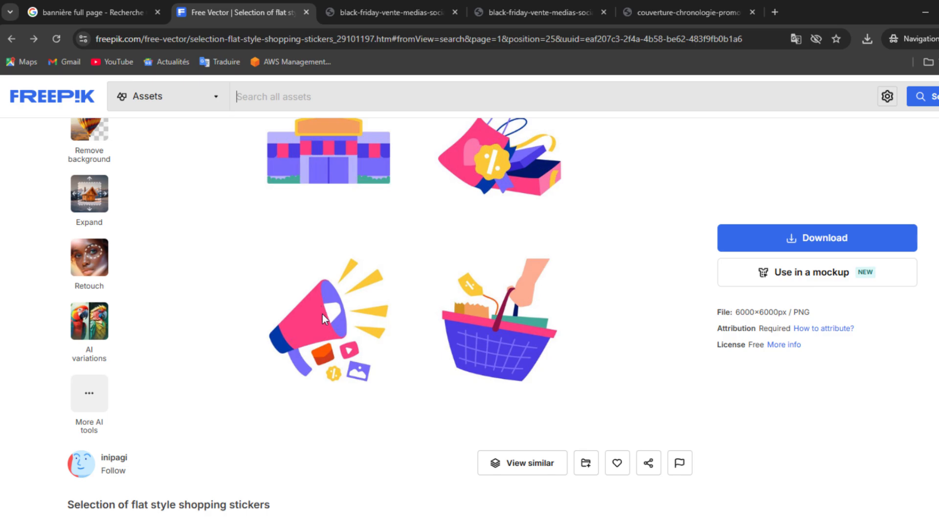
Capture the megaphone sticker and paste it as Calque 5 left of the woman's head.
key("Print")
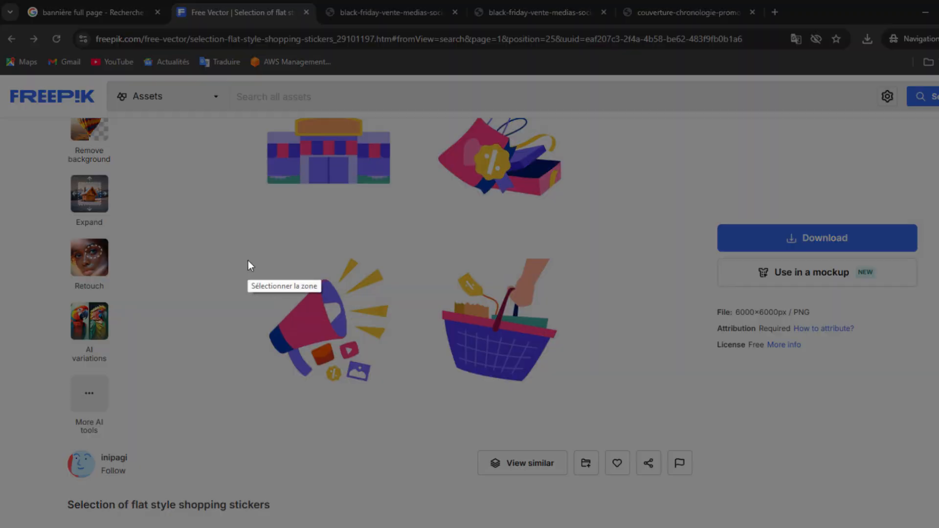
left_click_drag(248, 251, 402, 403)
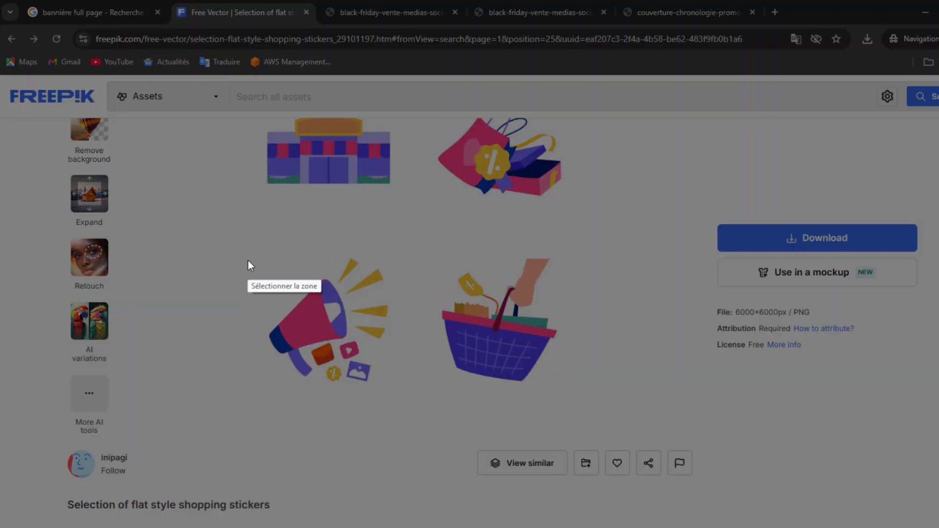
left_click_drag(248, 252, 407, 402)
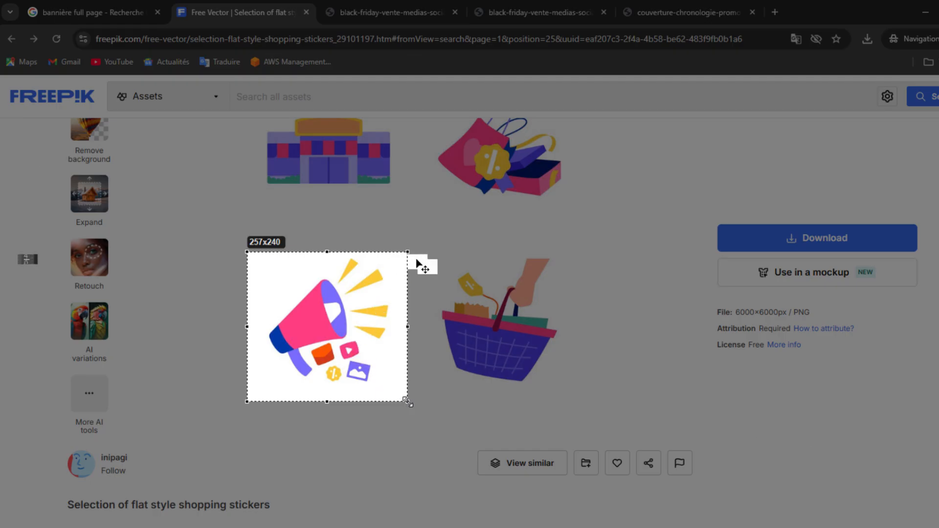
key("ctrl+c")
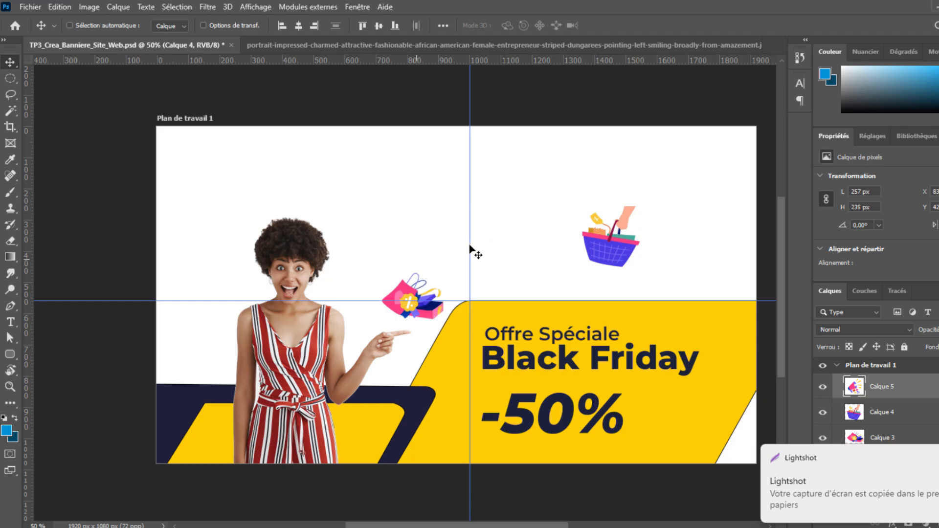
left_click_drag(459, 286, 198, 264)
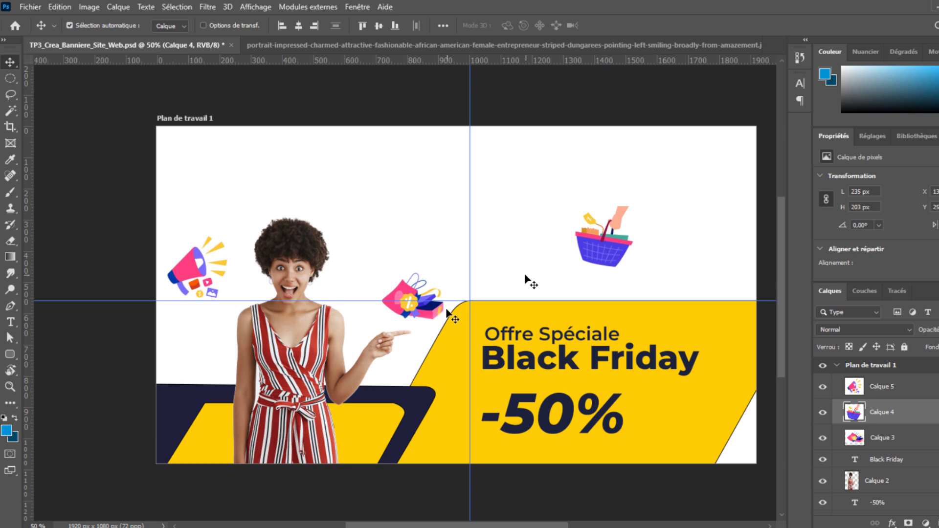
left_click(421, 313)
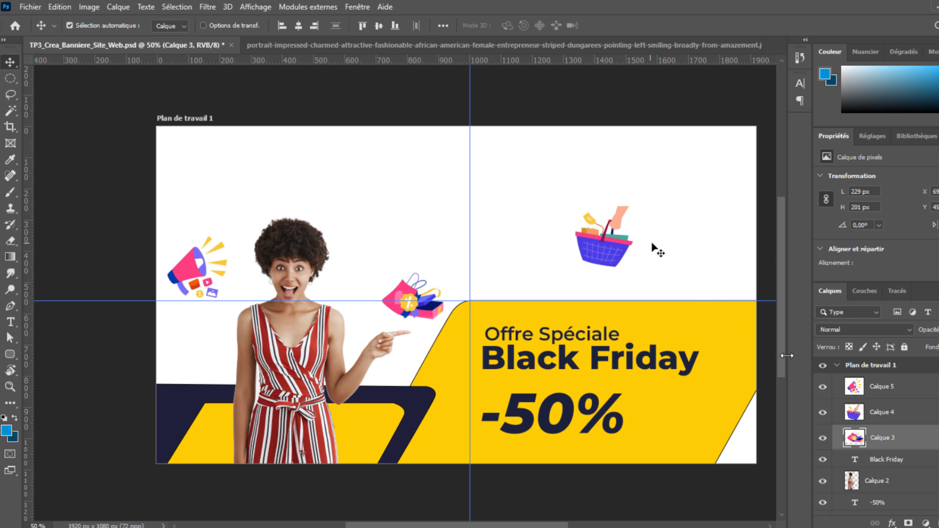
scroll(876, 435, "down", 4)
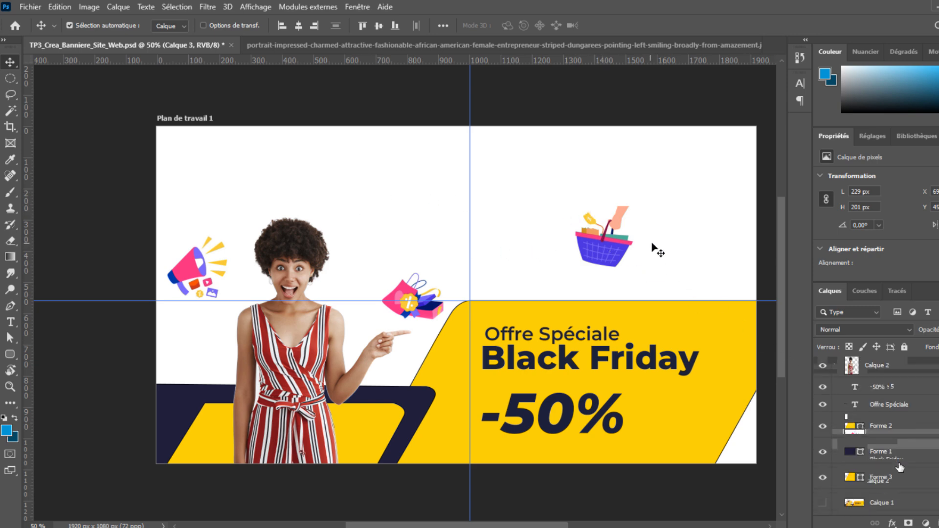
left_click(914, 427)
key("ctrl+z")
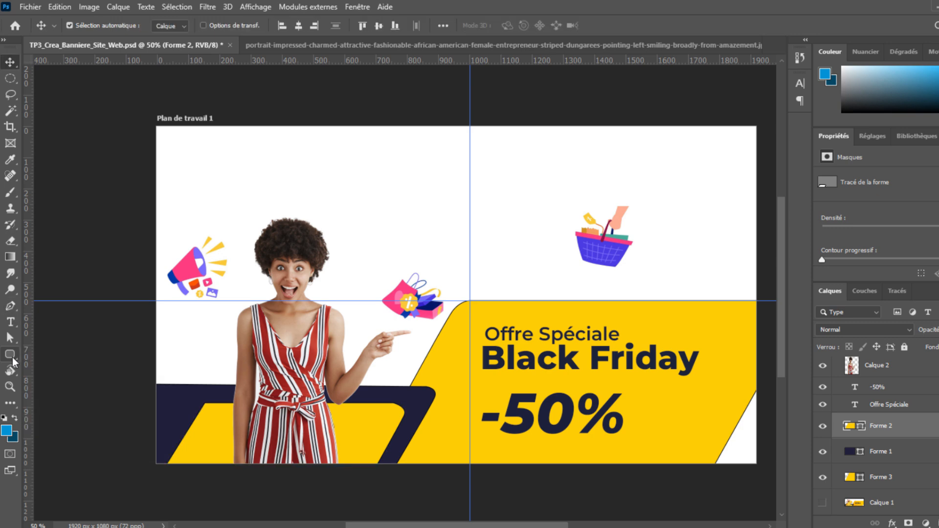
left_click(10, 306)
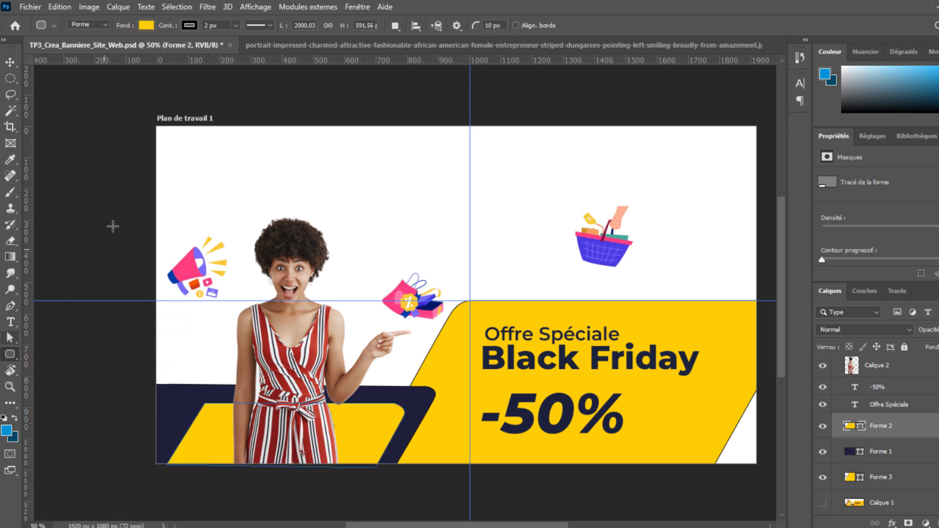
Draw a wide rounded rectangle across the banner top and check its stroke options.
left_click(12, 356)
left_click_drag(155, 124, 754, 198)
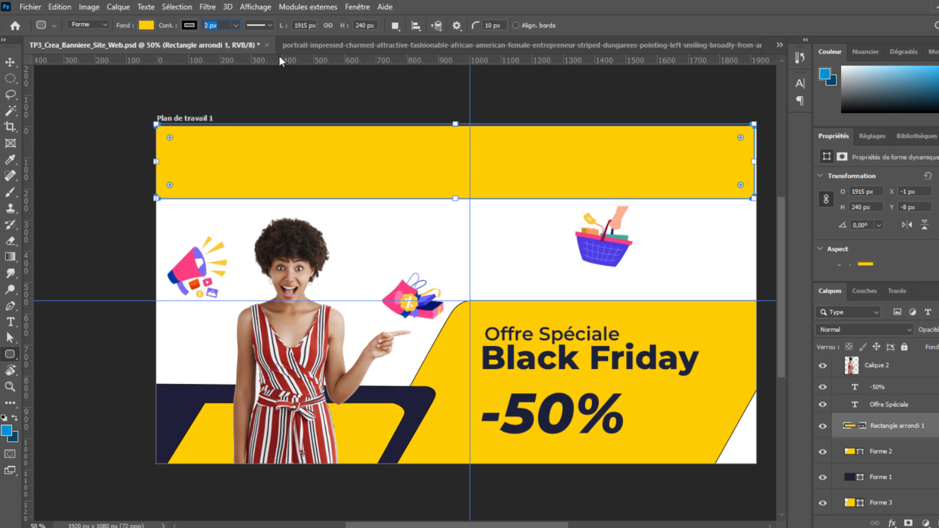
left_click(269, 25)
left_click(268, 26)
left_click(268, 26)
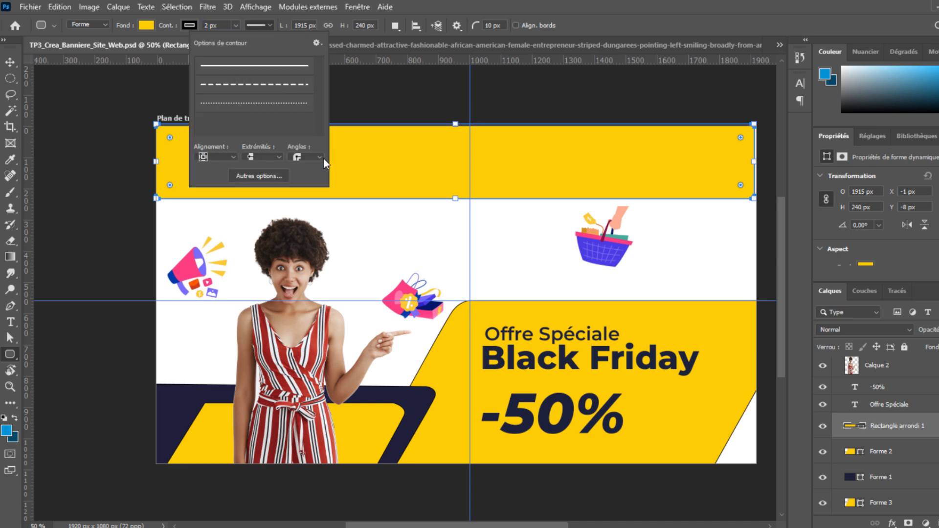
left_click(305, 157)
left_click(306, 160)
left_click(261, 176)
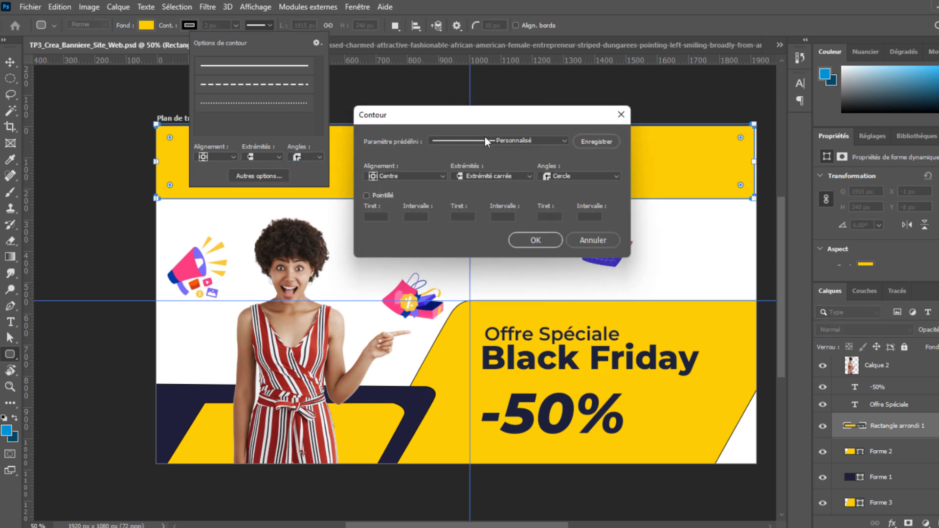
key("Escape")
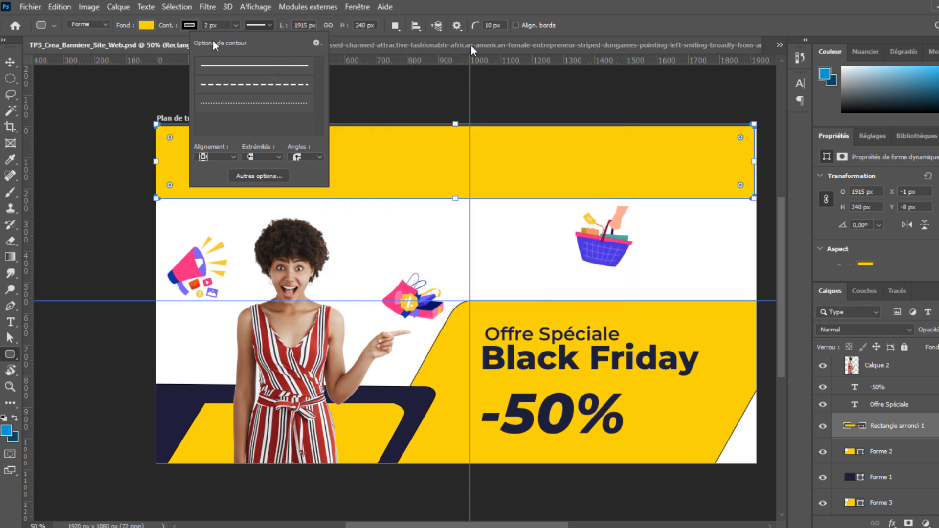
Set the bar's corner radius to 80 px and move it up to the top edge.
left_click_drag(488, 26, 483, 36)
left_click_drag(485, 25, 577, 57)
type("10")
key("Return")
type("80")
key("Return")
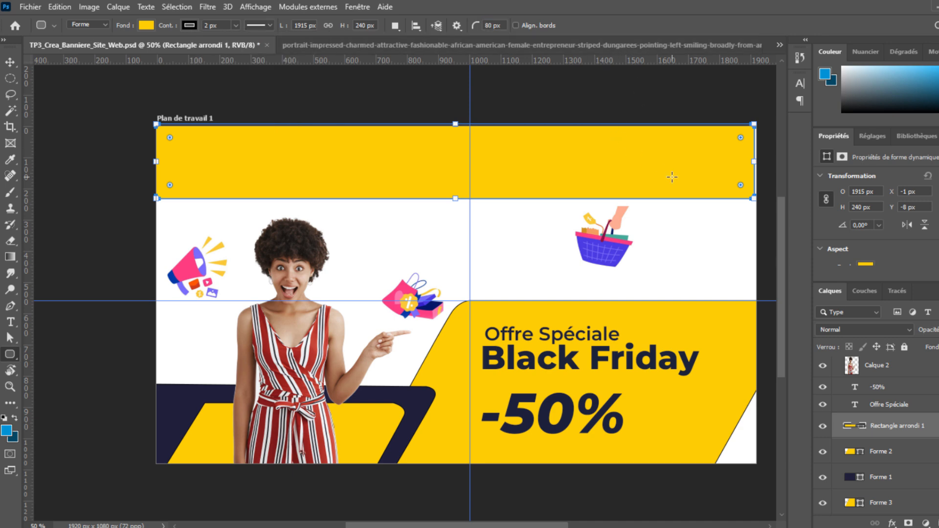
left_click(10, 64)
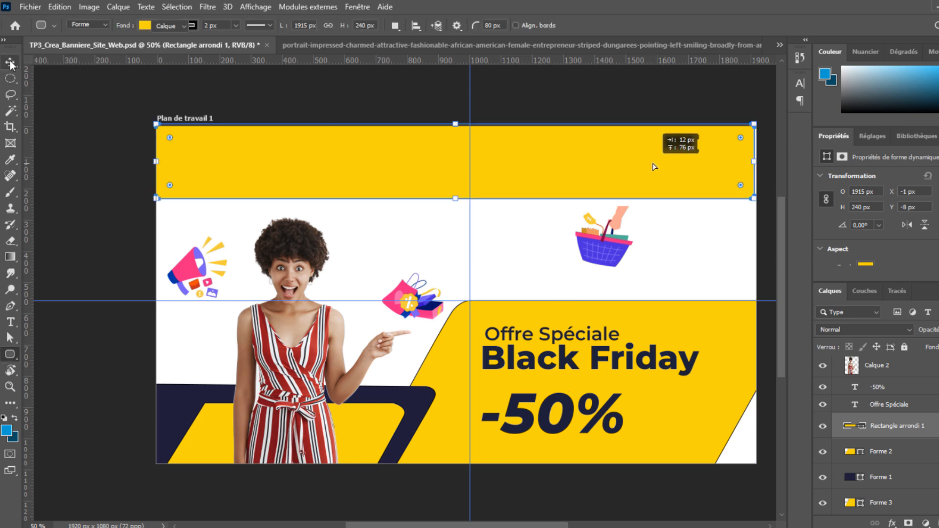
left_click_drag(657, 162, 673, 137)
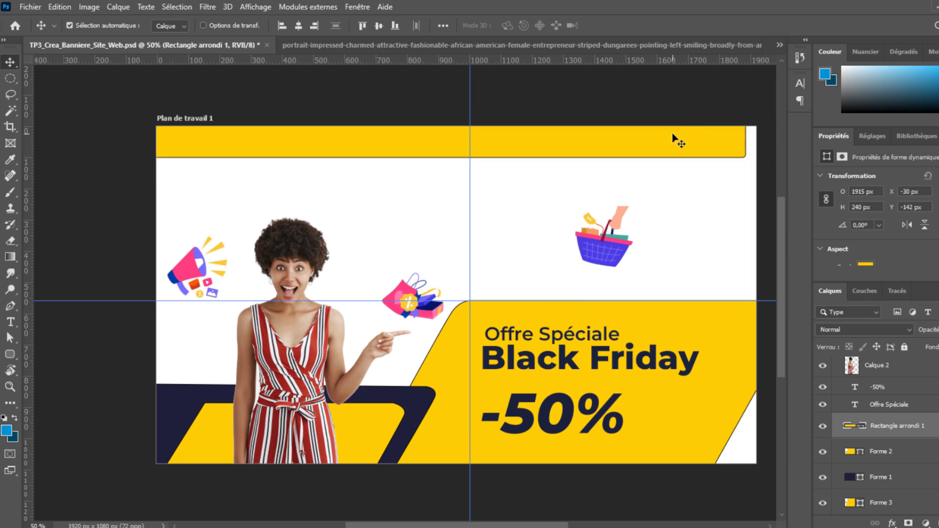
Stretch the rounded bar with Free Transform past both banner edges.
key("ctrl+t")
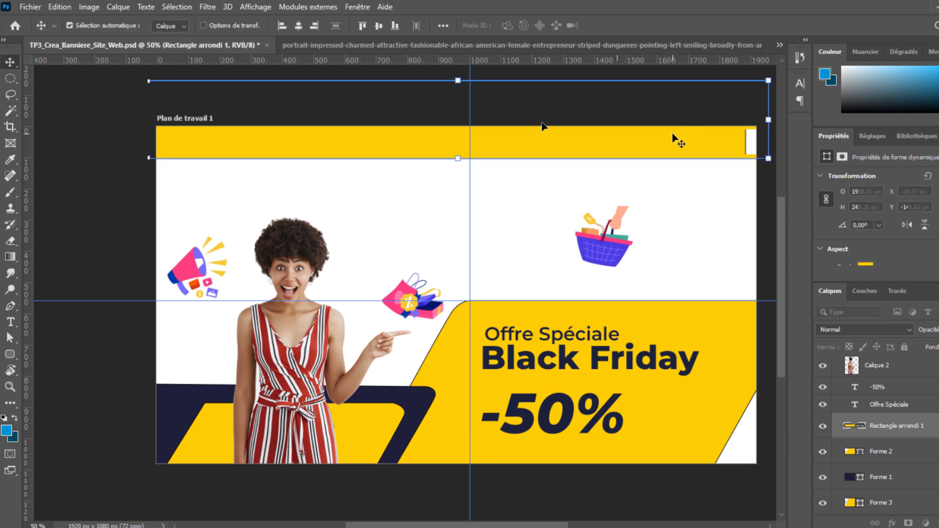
left_click_drag(145, 118, 138, 118)
left_click_drag(499, 141, 514, 128)
left_click_drag(157, 101, 146, 101)
key("Return")
key("ctrl+t")
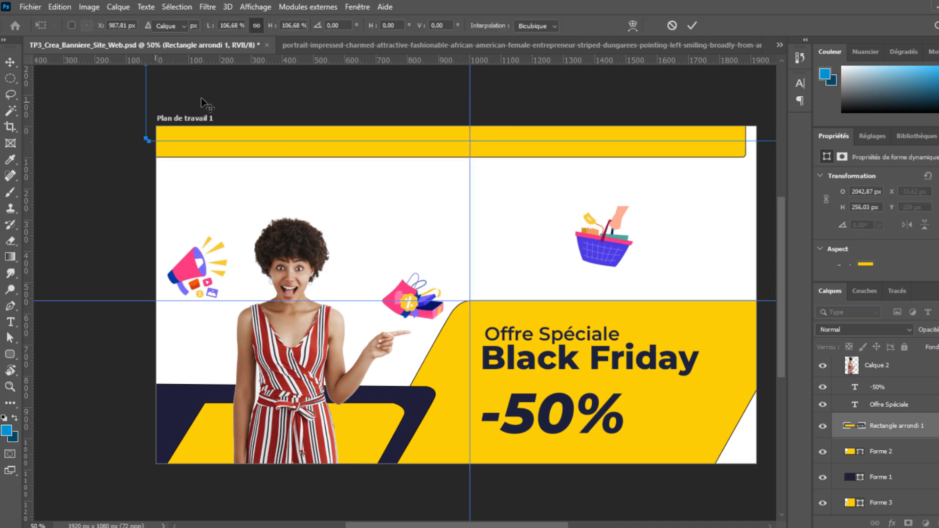
key("Return")
Change the bar's fill colour from yellow to navy.
left_click(8, 360)
left_click(147, 26)
left_click(187, 26)
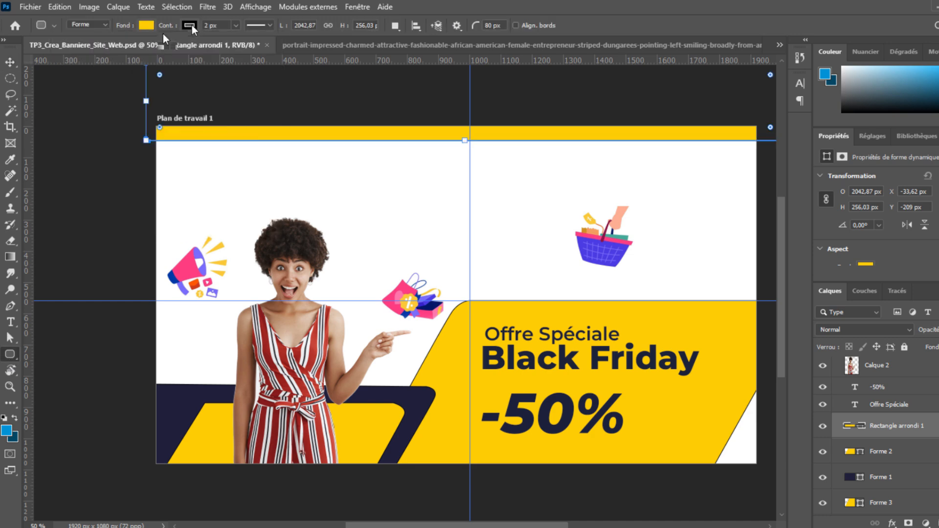
left_click(191, 26)
key("Escape")
left_click(188, 25)
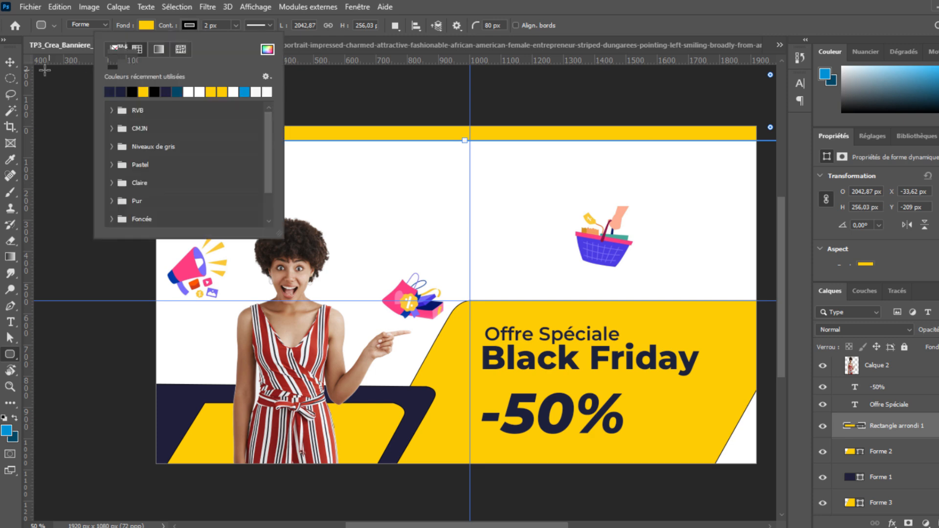
left_click(10, 62)
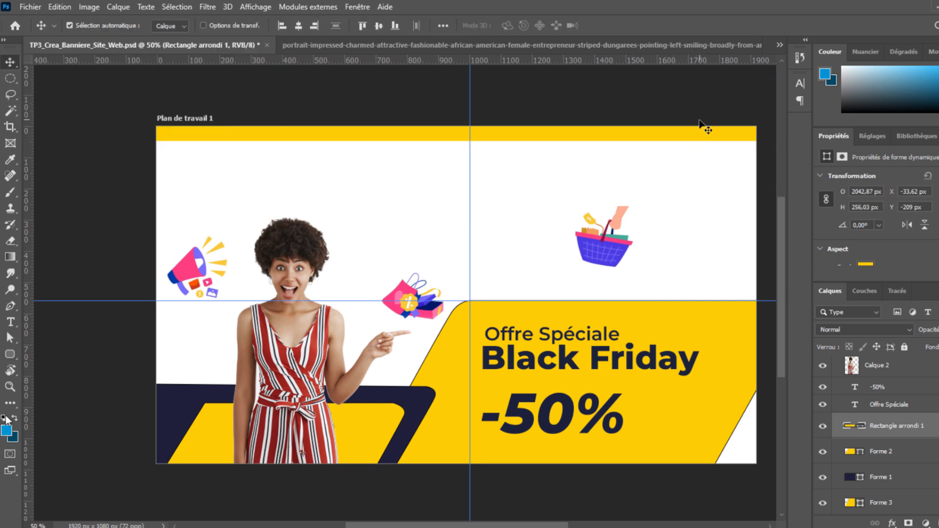
left_click(190, 25)
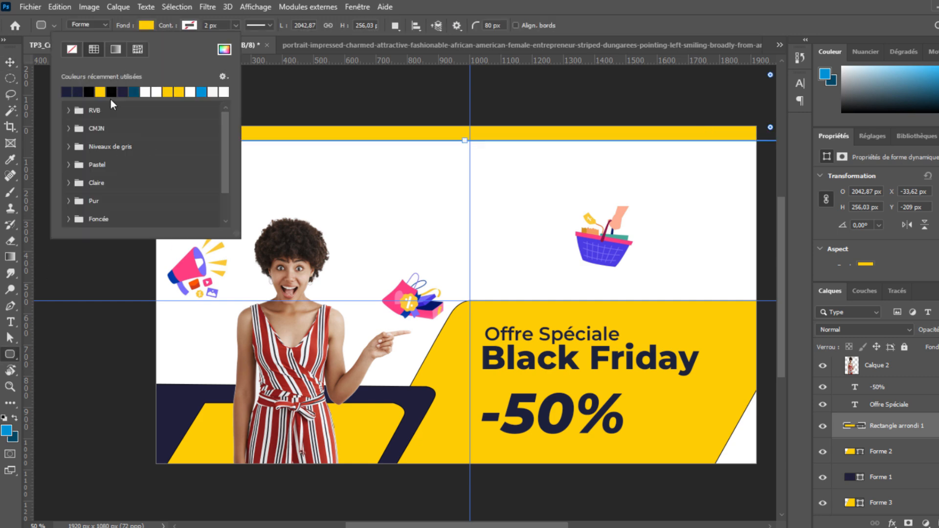
left_click(67, 91)
left_click(147, 25)
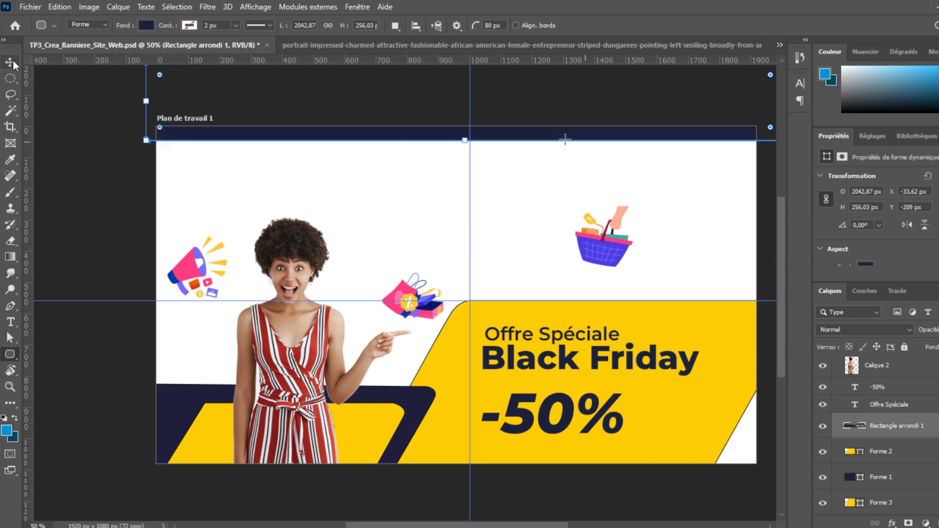
key("v")
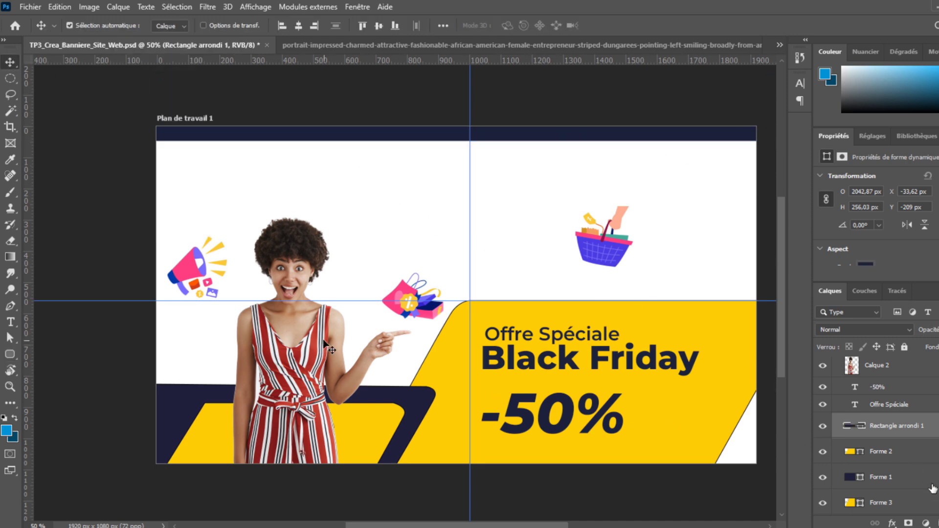
Place the bags right of the basket and the megaphone beside them, undoing the last basket nudge.
left_click_drag(412, 295, 420, 244)
left_click_drag(613, 251, 591, 248)
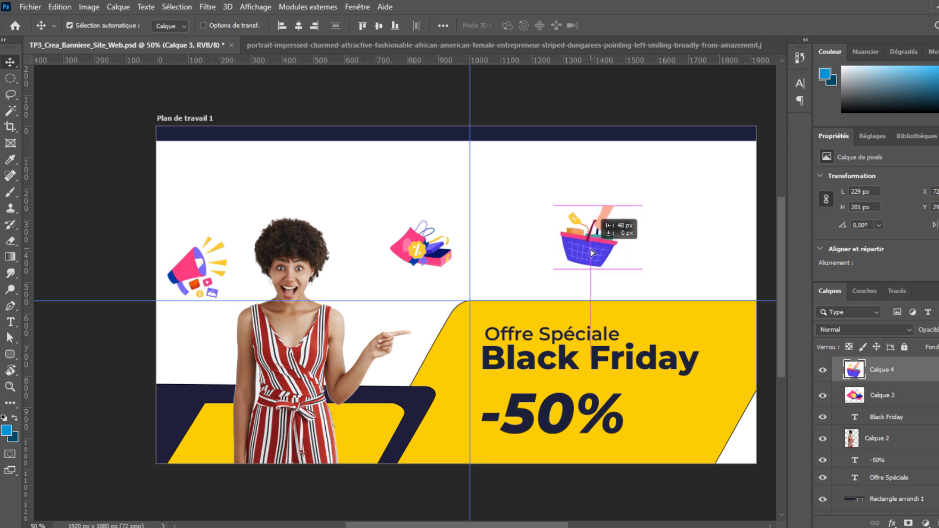
left_click_drag(415, 247, 675, 257)
mouse_move(605, 253)
left_mouse_down()
mouse_move(585, 240)
mouse_move(607, 243)
left_mouse_up()
left_click_drag(671, 262, 655, 268)
left_click_drag(598, 264, 589, 217)
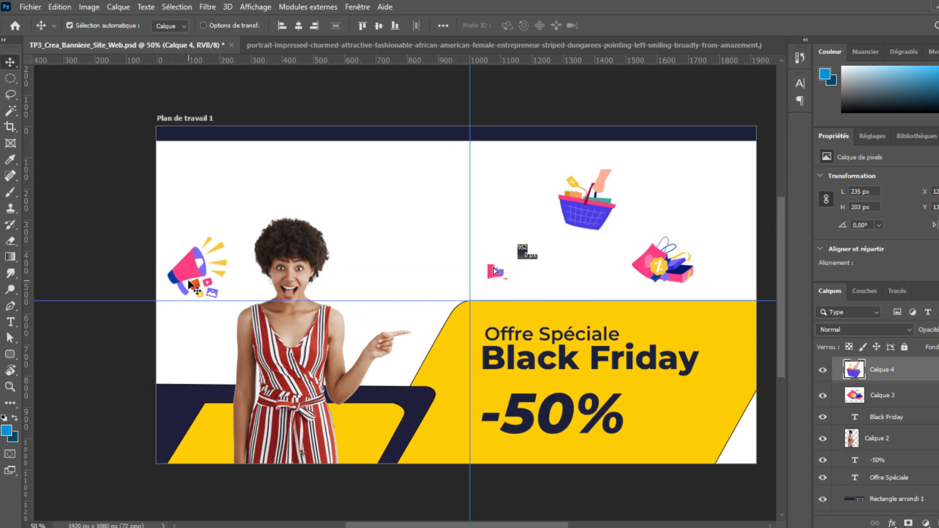
left_click_drag(190, 284, 501, 254)
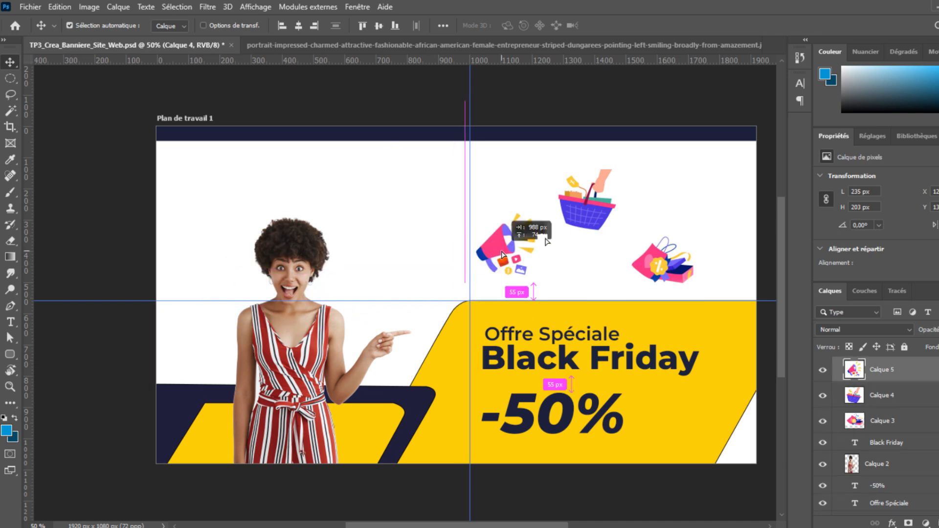
left_click_drag(582, 217, 582, 216)
left_click_drag(662, 264, 660, 253)
left_click_drag(588, 222, 597, 211)
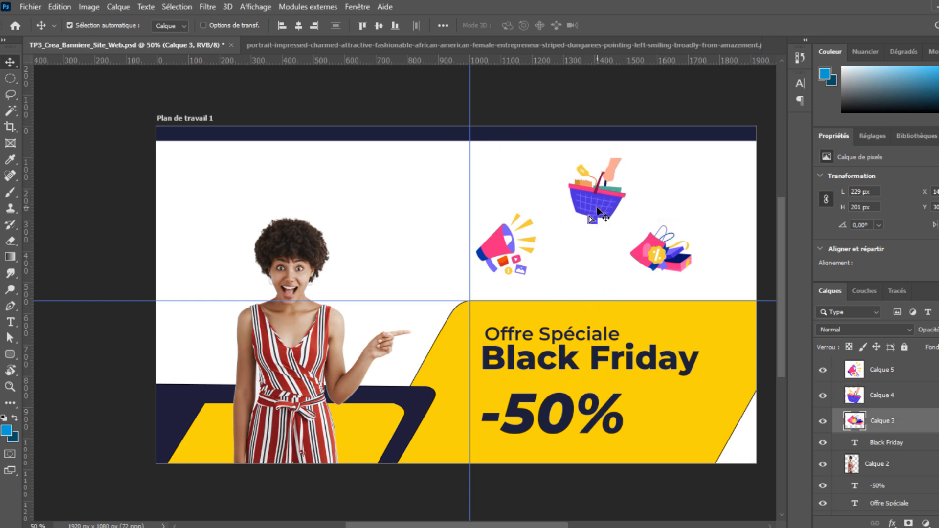
key("ctrl+z")
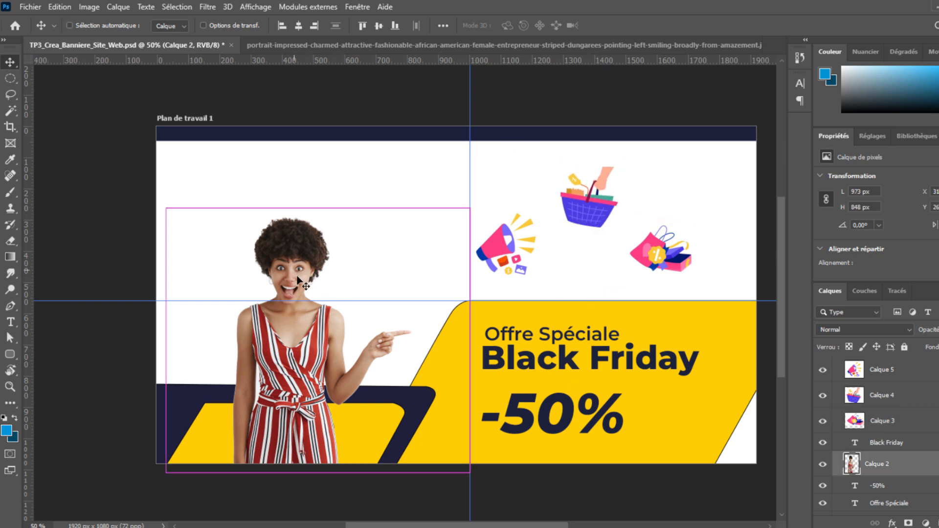
Enlarge the pointing woman to about 125% and nudge her slightly left.
left_click_drag(317, 208, 321, 137)
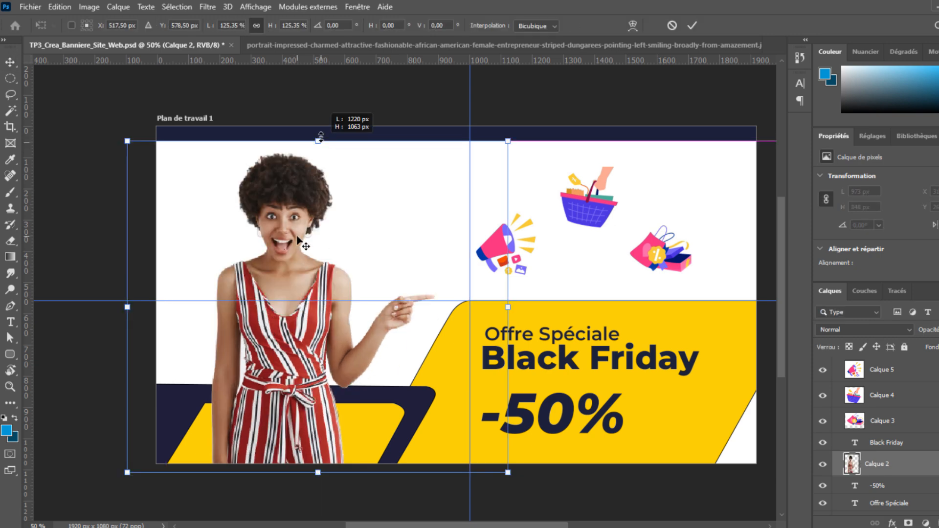
key("Return")
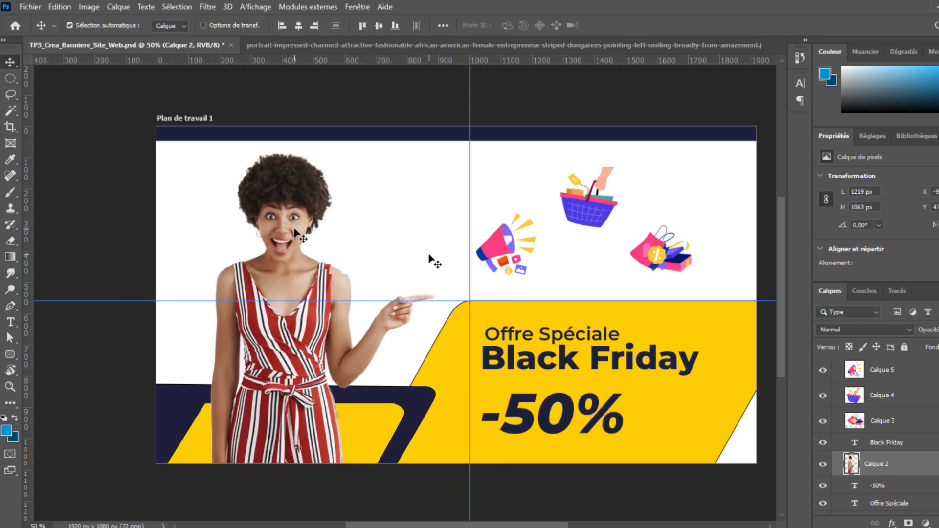
key("shift+Left")
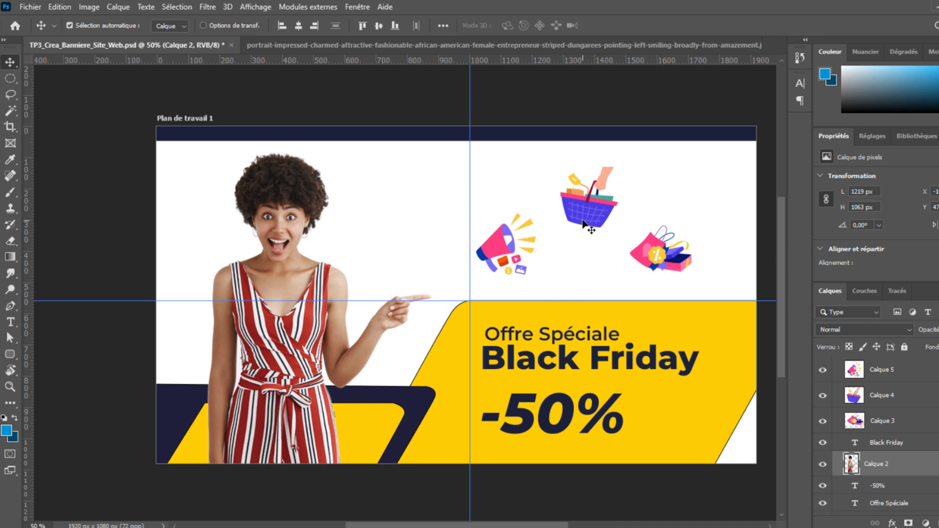
Raise the basket, shift the megaphone left and the shopping bags slightly right.
left_click_drag(591, 210, 591, 195)
left_click_drag(506, 242, 484, 241)
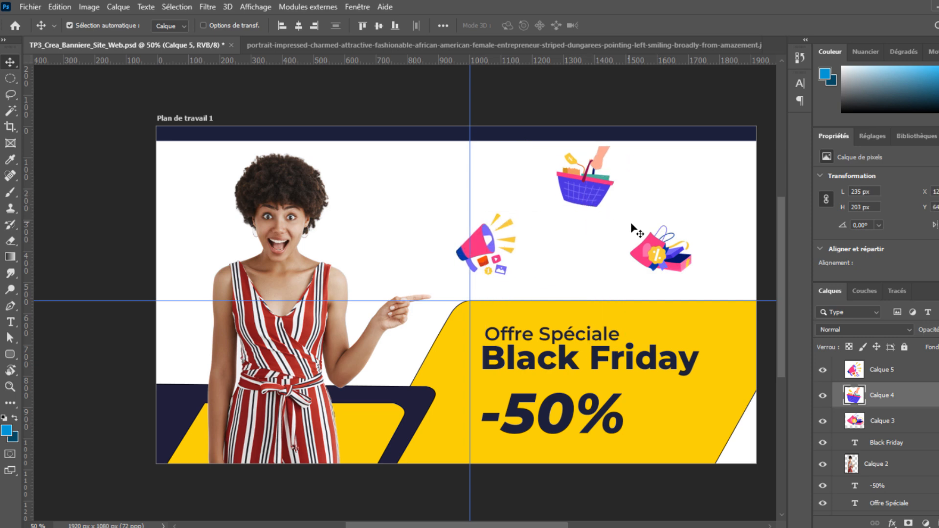
left_click_drag(592, 201, 588, 193)
left_click_drag(662, 253, 672, 251)
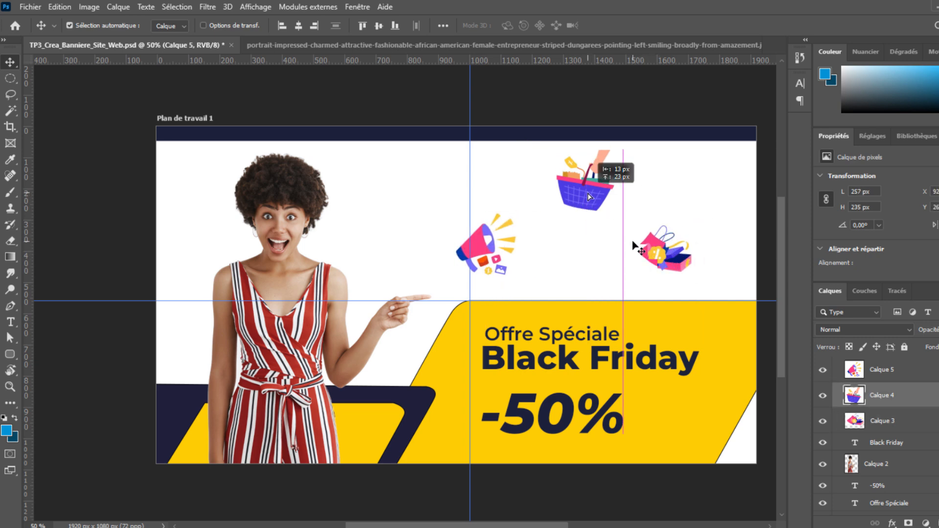
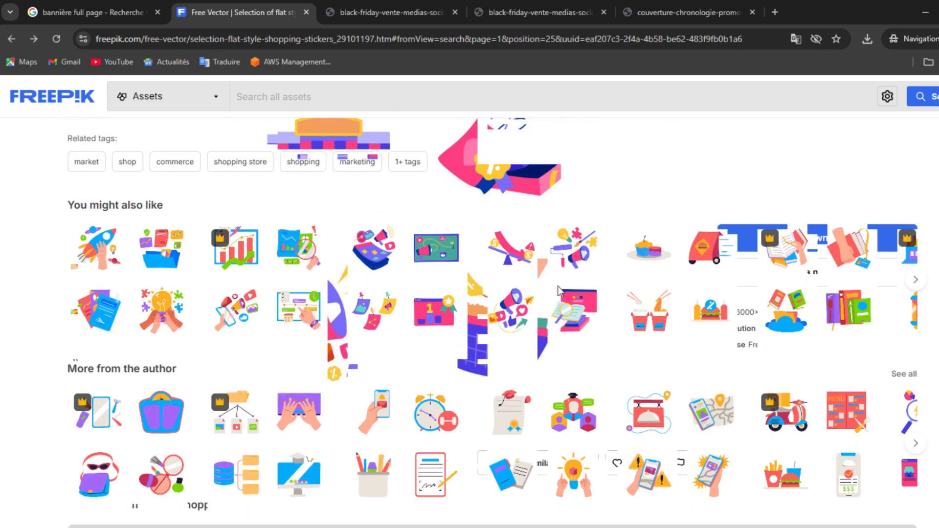
Search Freepik for 'commandez maintenant'.
scroll(559, 291, "down", 3)
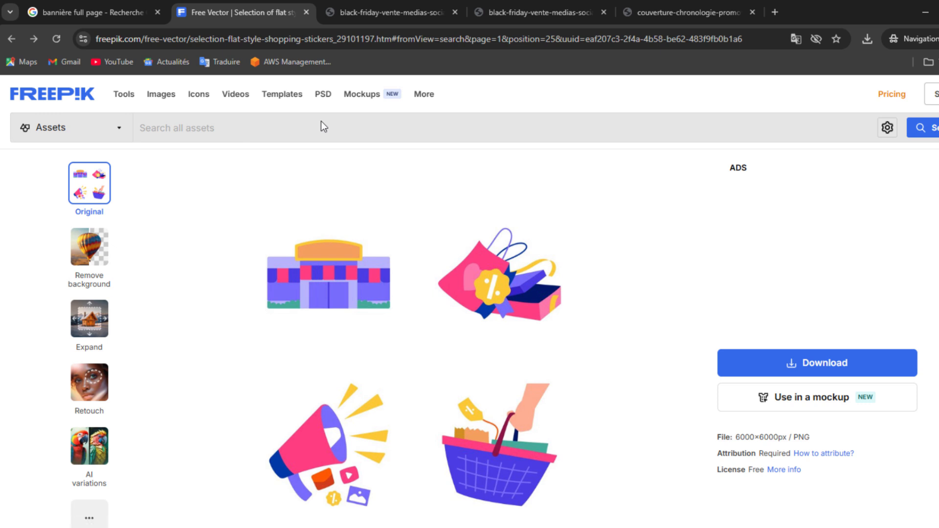
type("l")
key("BackSpace")
type("illumm")
key("BackSpace")
key("BackSpace")
key("BackSpace")
type("commande")
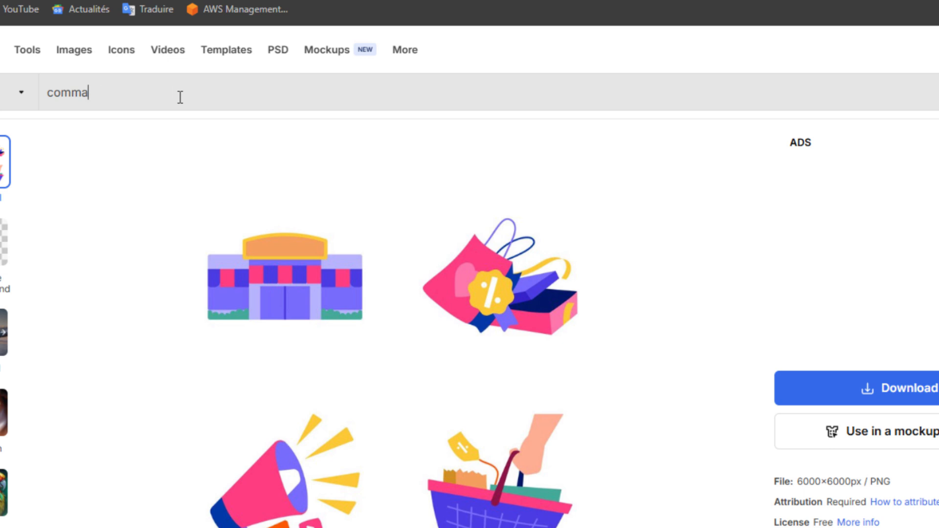
type("ndez maintenant")
key("Return")
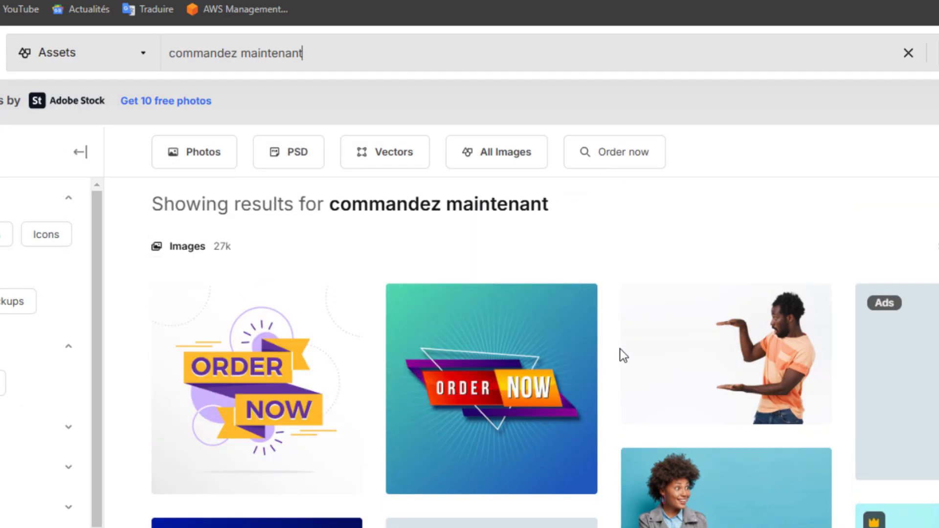
Open the first Order Now square banner and mark a 556x459 Lightshot capture area around it.
scroll(264, 293, "down", 2)
left_click(265, 289)
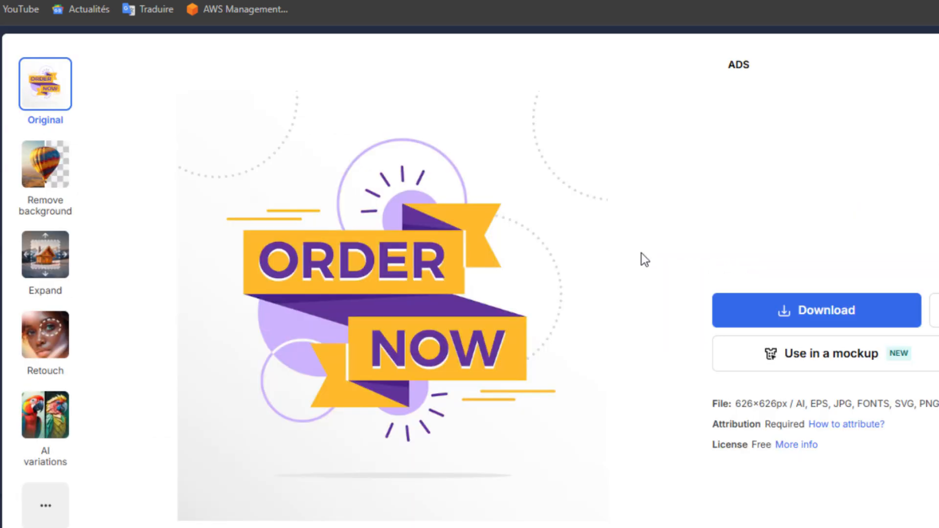
key("Print")
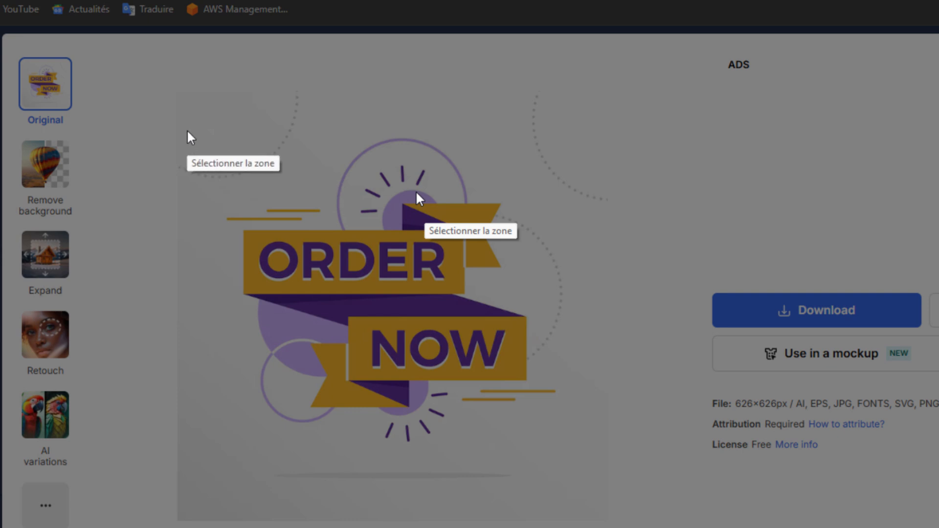
left_click_drag(183, 117, 621, 477)
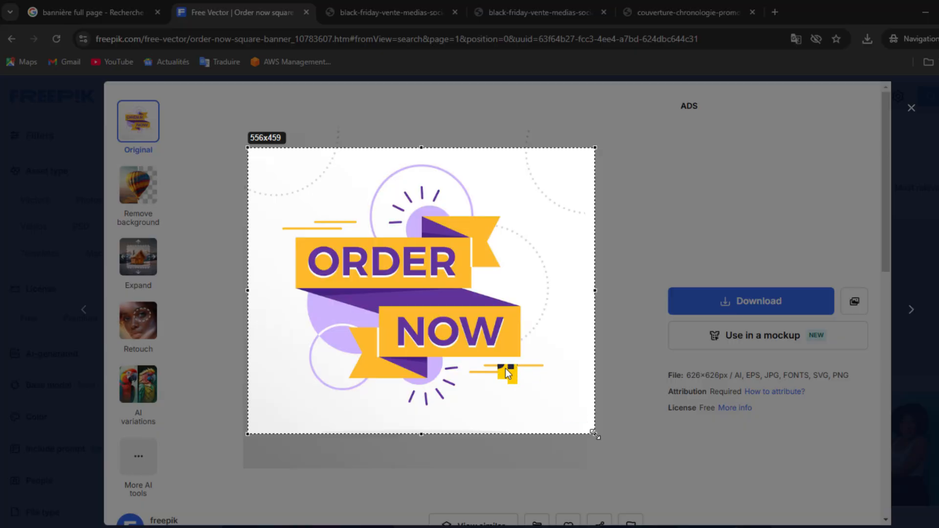
Paste the captured Order Now image as a small badge between the megaphone and gift icons.
key("ctrl+c")
key("alt+Tab")
key("ctrl+v")
key("ctrl+t")
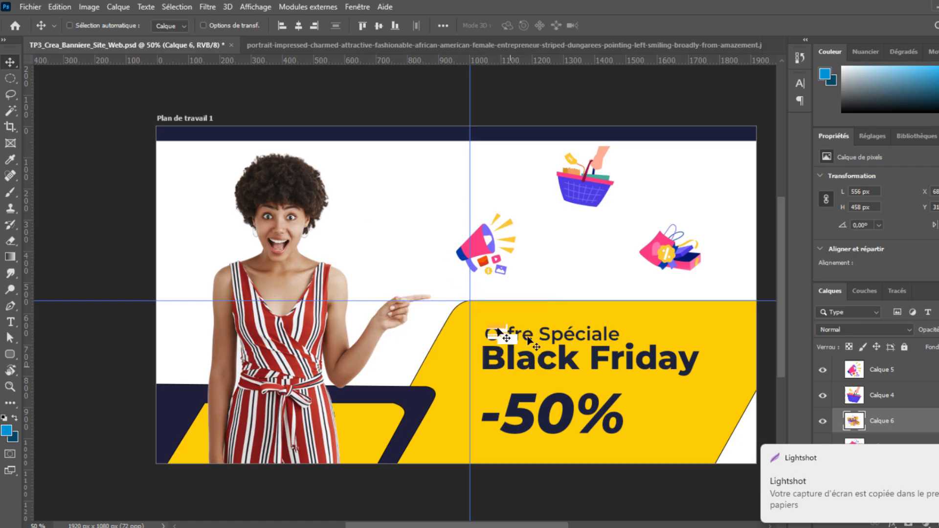
left_click_drag(372, 365, 396, 344)
left_click_drag(498, 316, 642, 298)
left_click_drag(687, 205, 614, 259)
left_click_drag(582, 290, 588, 271)
key("Return")
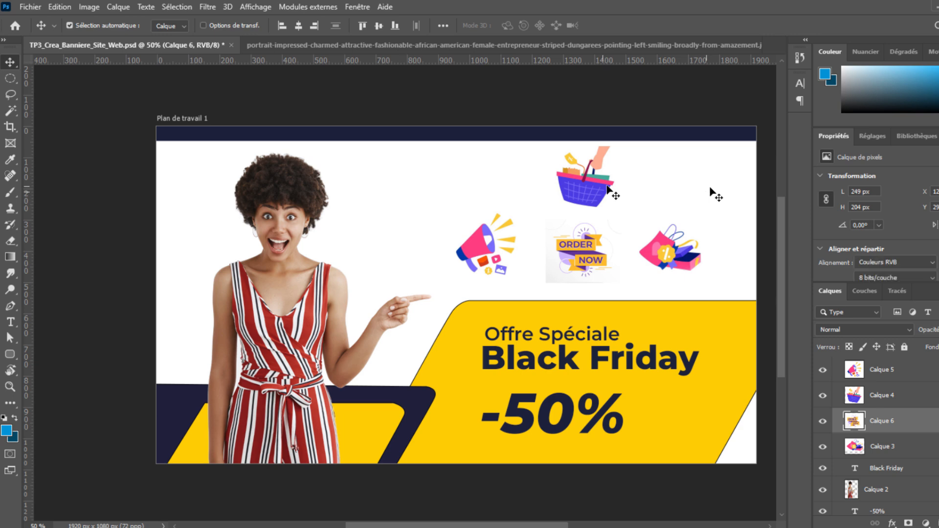
left_click(722, 318)
left_click(722, 318)
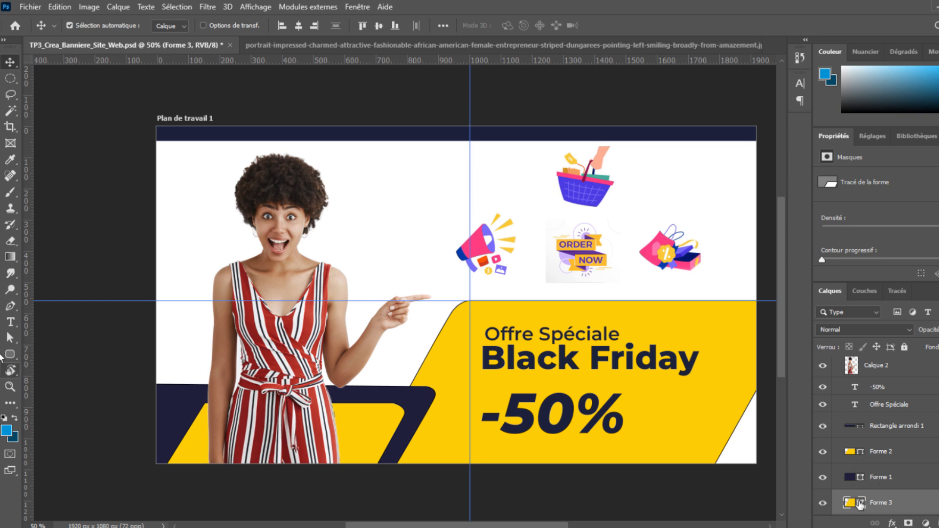
key("u")
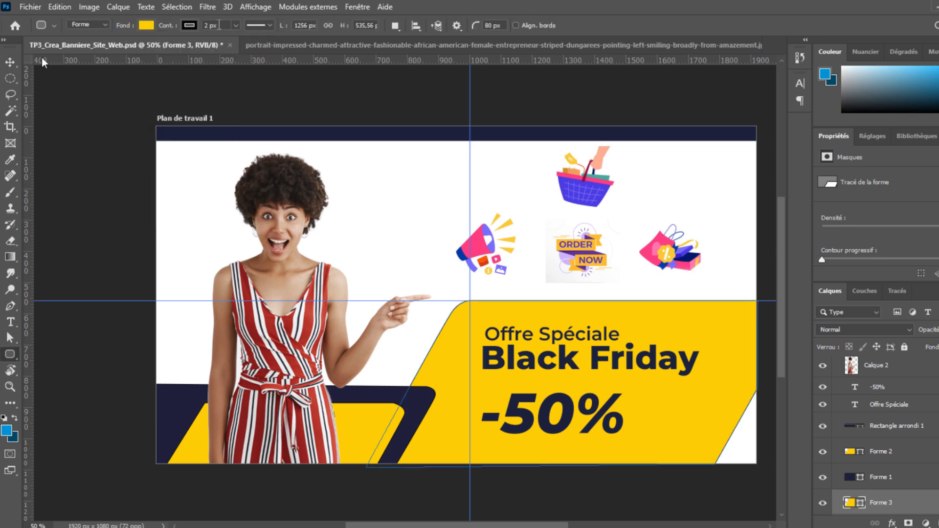
left_click(11, 62)
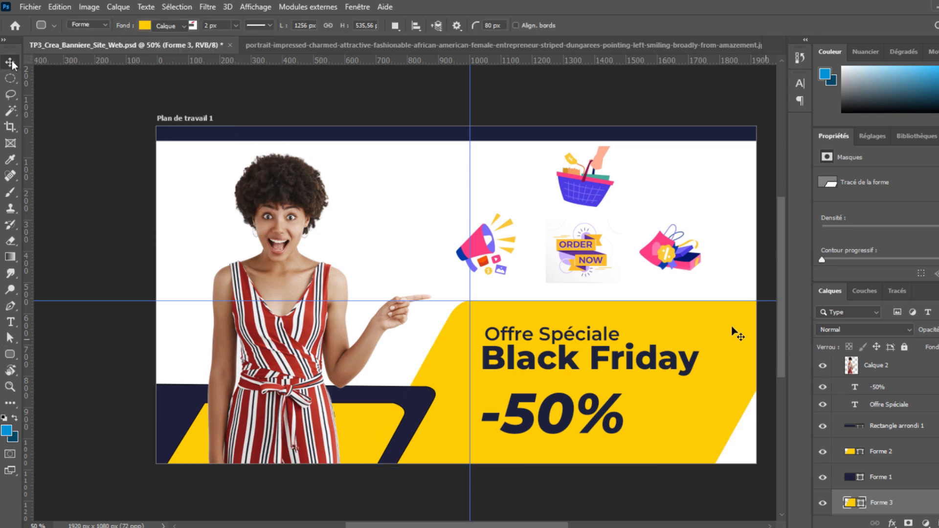
left_click(425, 400)
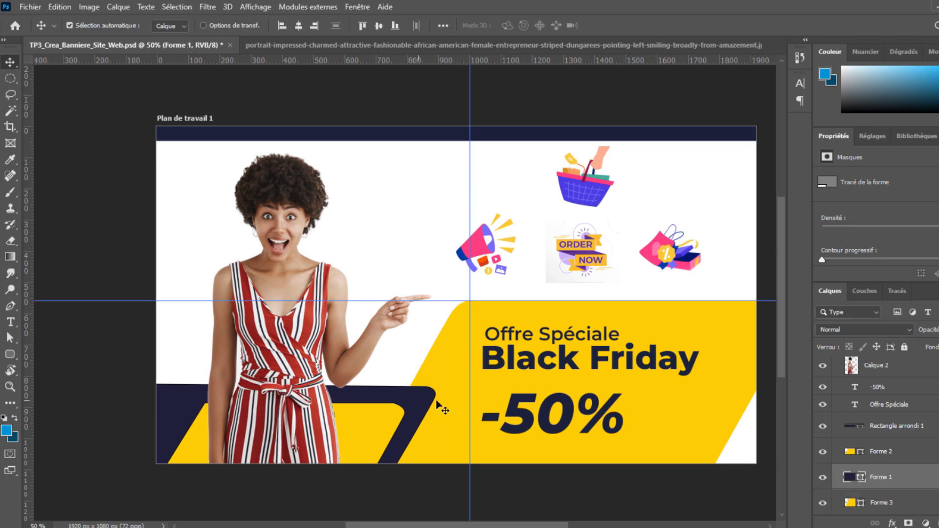
left_click(10, 354)
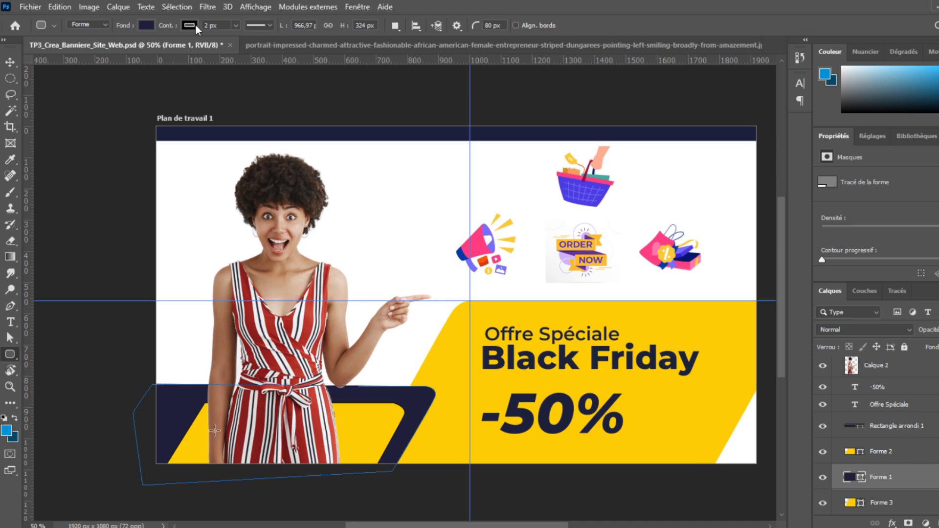
left_click(195, 25)
left_click(891, 452)
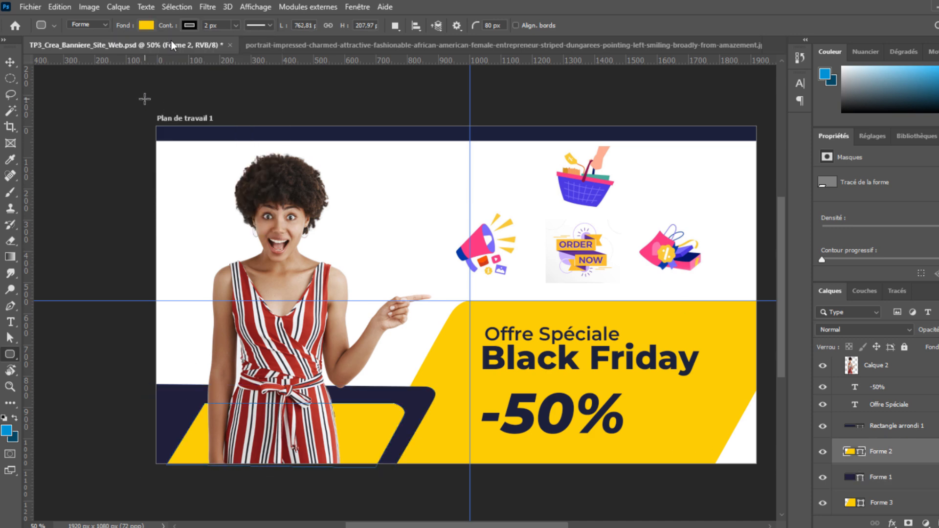
left_click(189, 25)
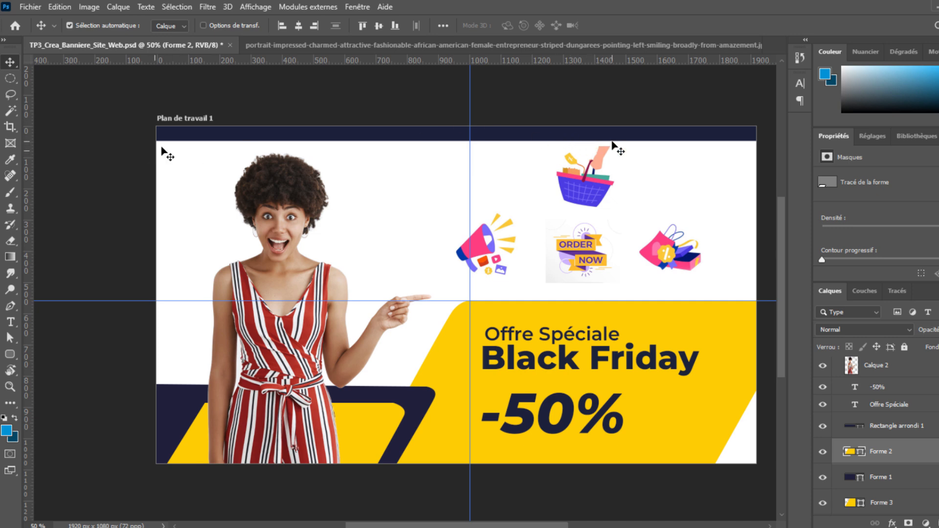
Nudge the top navy strip slightly lower and try placing a text line on it.
left_click(266, 136)
key("ctrl+z")
left_click_drag(265, 136, 267, 142)
key("t")
key("v")
left_click(251, 137)
key("Escape")
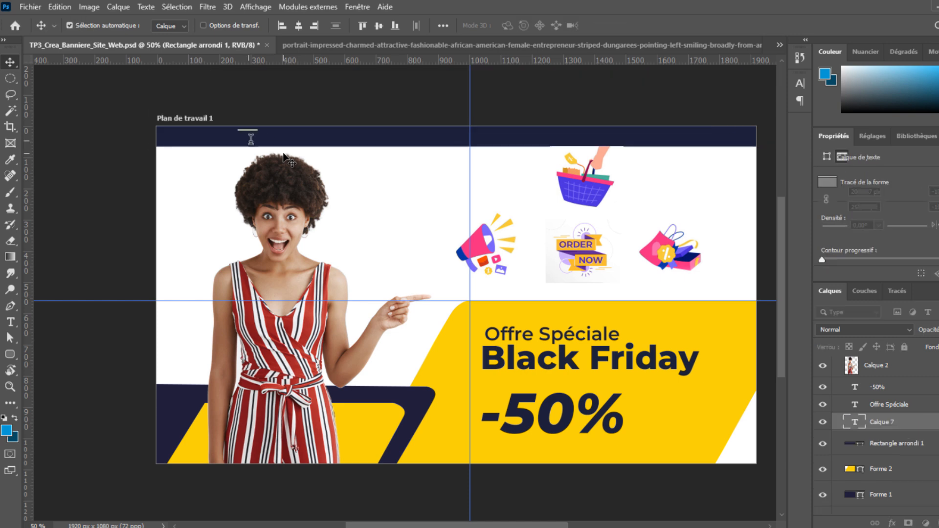
key("t")
left_click(273, 140)
left_click(608, 186)
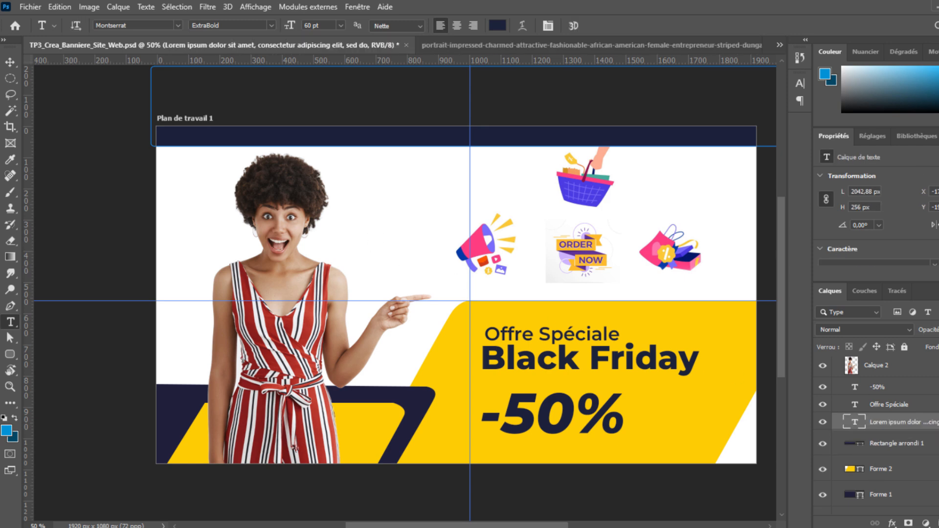
Start a text line beside the megaphone and sample the banner's yellow as its colour.
left_click(388, 233)
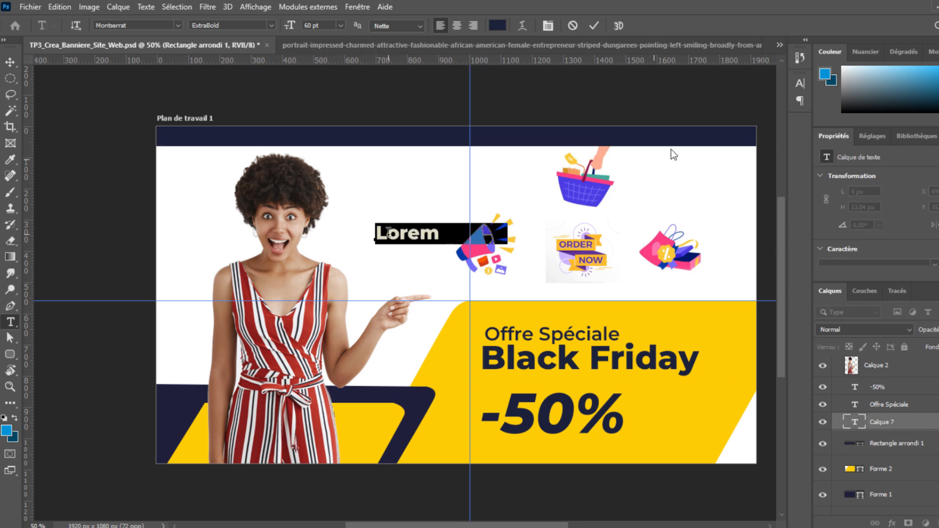
left_click(801, 83)
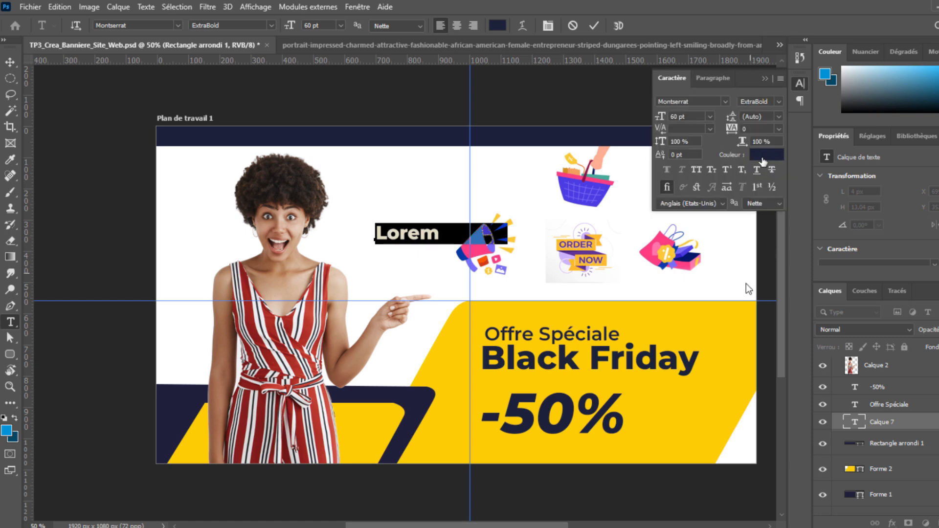
left_click(764, 155)
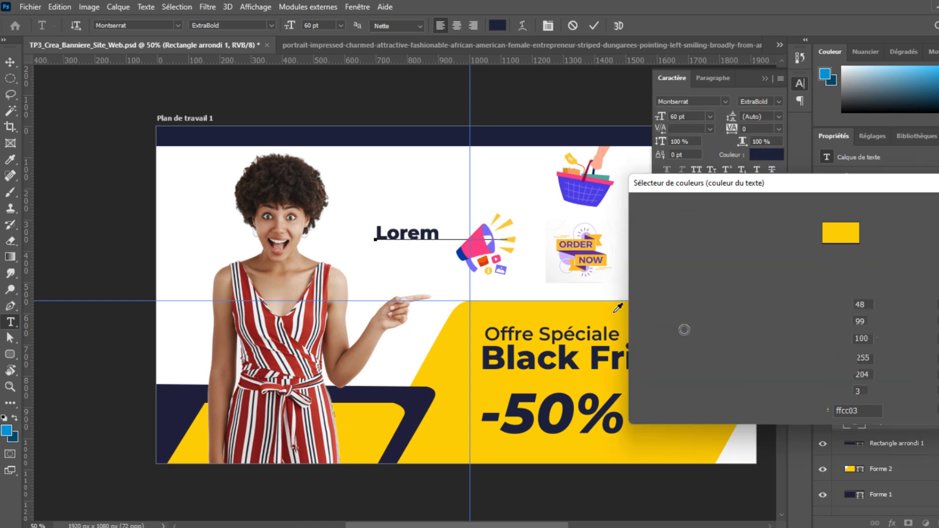
left_click(931, 209)
left_click(411, 231)
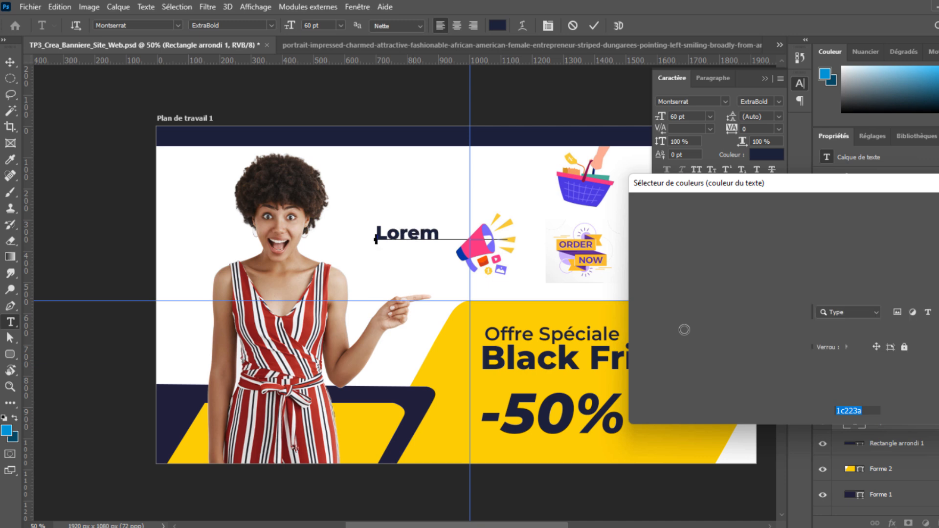
Replace the placeholder text with 'Tél : +22 xxx xxx'.
triple_click(412, 231)
left_click(411, 231)
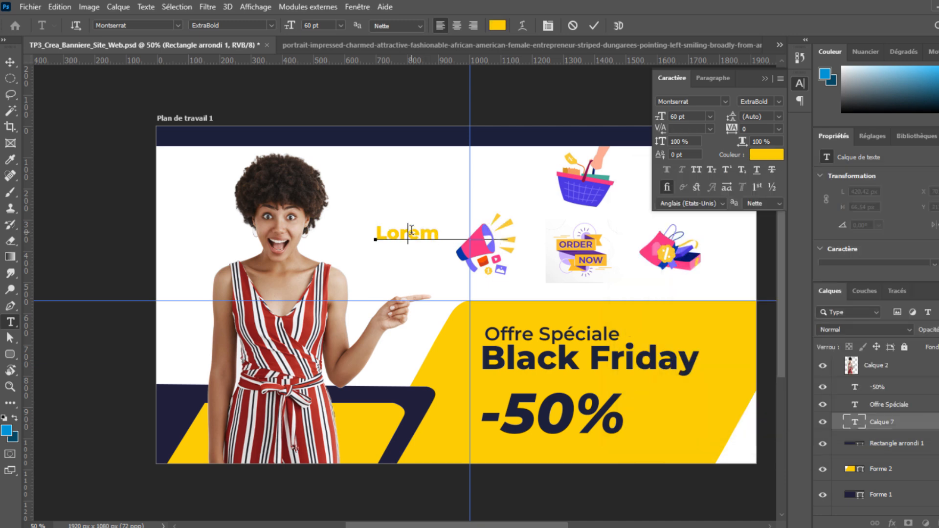
double_click(411, 231)
type("Tél")
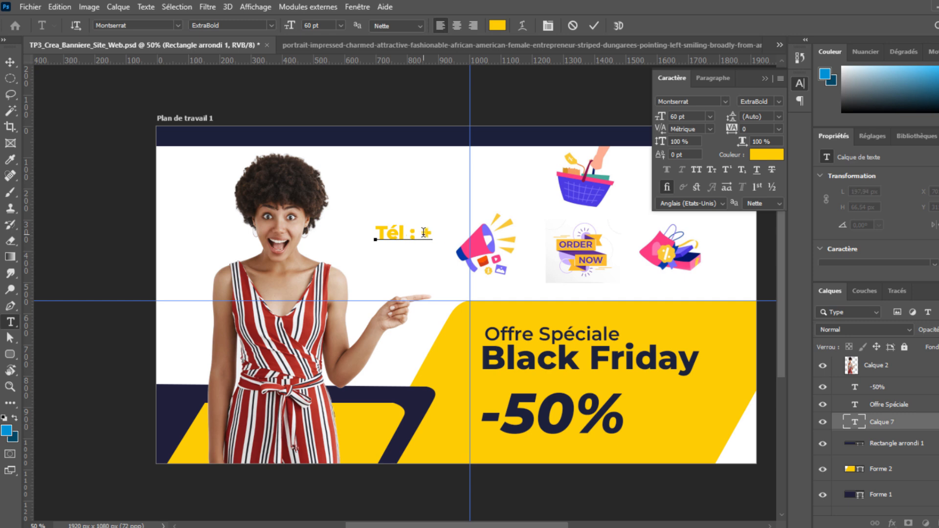
type(": +22 xxx xxx")
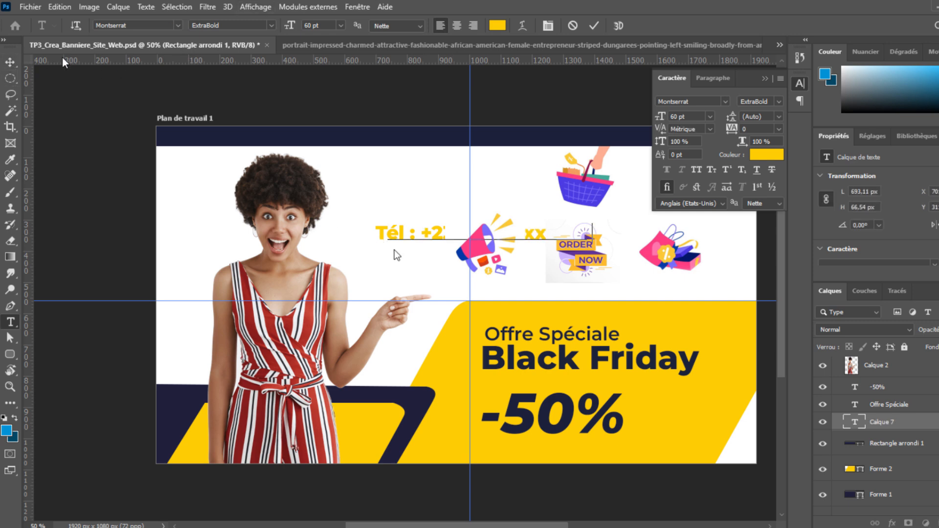
Scale the phone line to about 50% and move it up onto the top navy strip.
key("ctrl+t")
left_click_drag(429, 242, 322, 165)
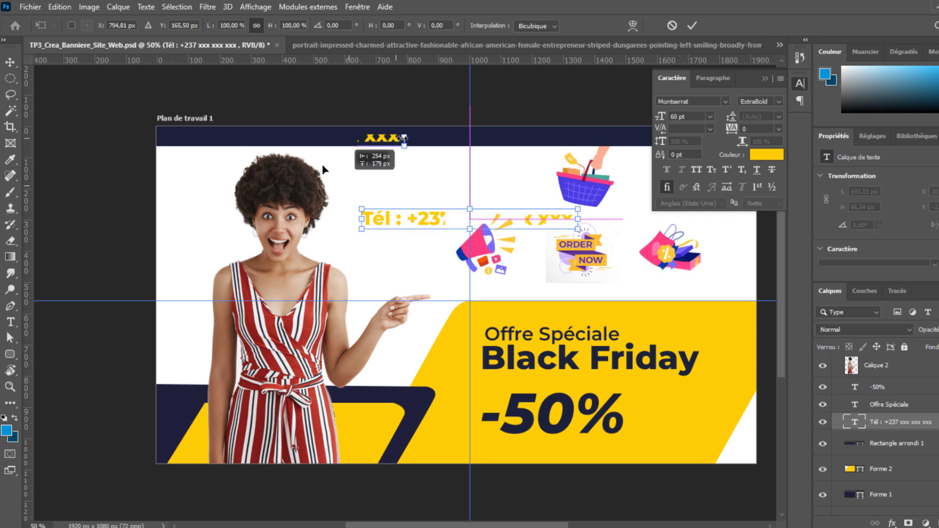
left_click_drag(404, 138, 297, 131)
left_click_drag(266, 136, 255, 135)
key("Return")
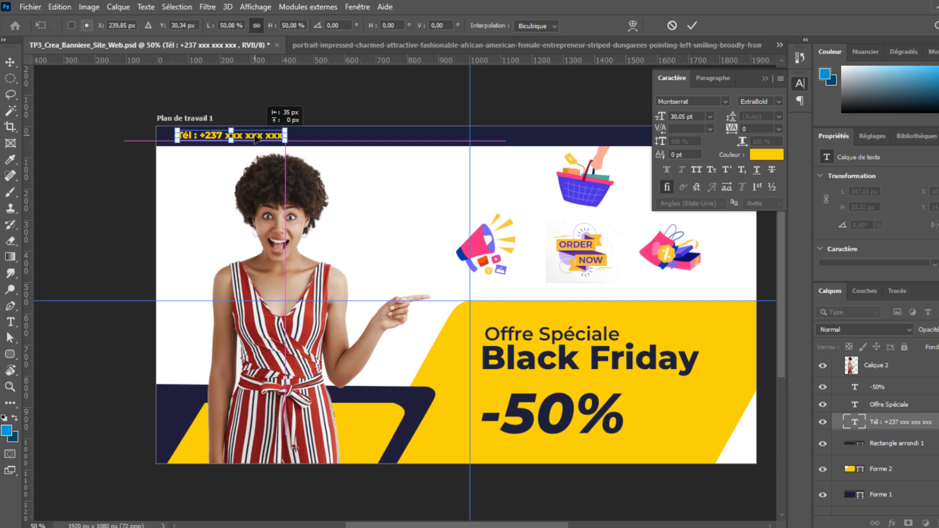
Add a left-edge guide, align the phone line to it, and duplicate it to the right.
left_click_drag(27, 167, 231, 142)
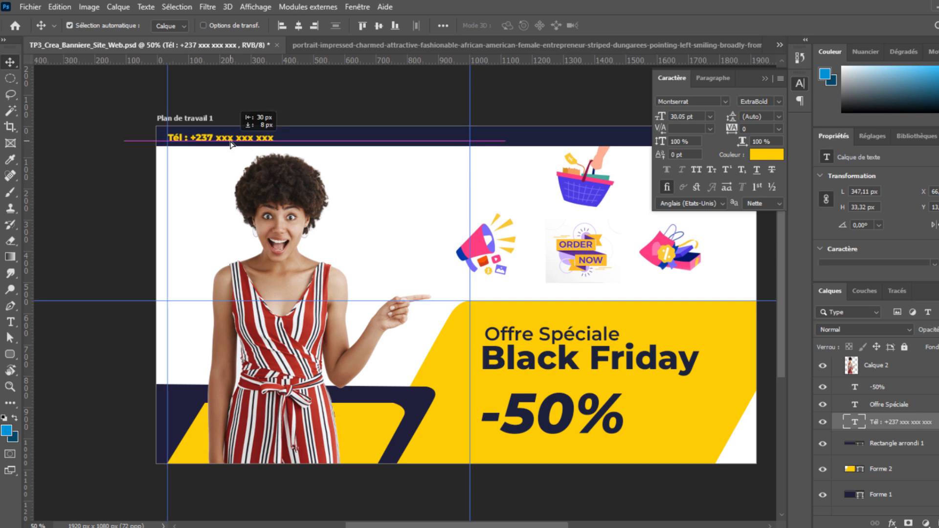
left_click_drag(231, 142, 230, 142)
left_click(768, 79)
left_click(800, 83)
left_click(402, 142)
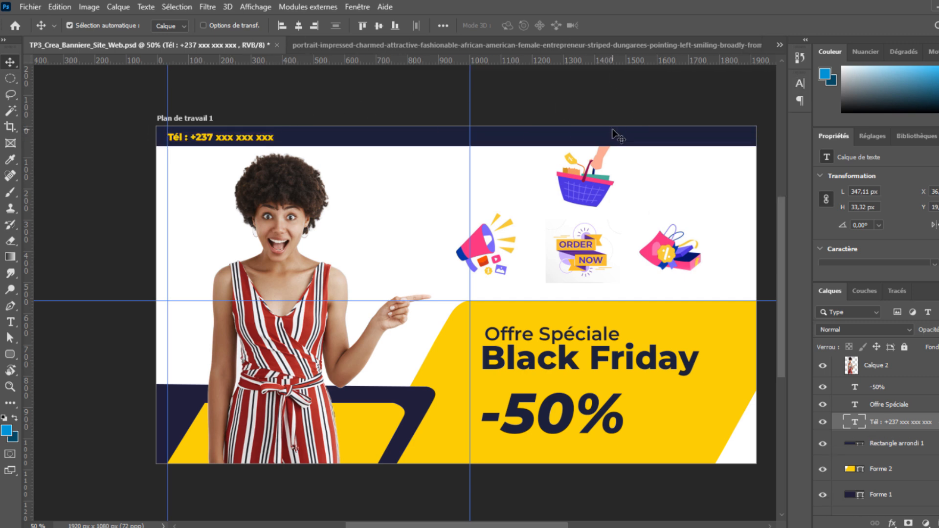
left_click_drag(271, 137, 411, 137)
Replace the copied text with the company's e-mail contact line.
double_click(402, 138)
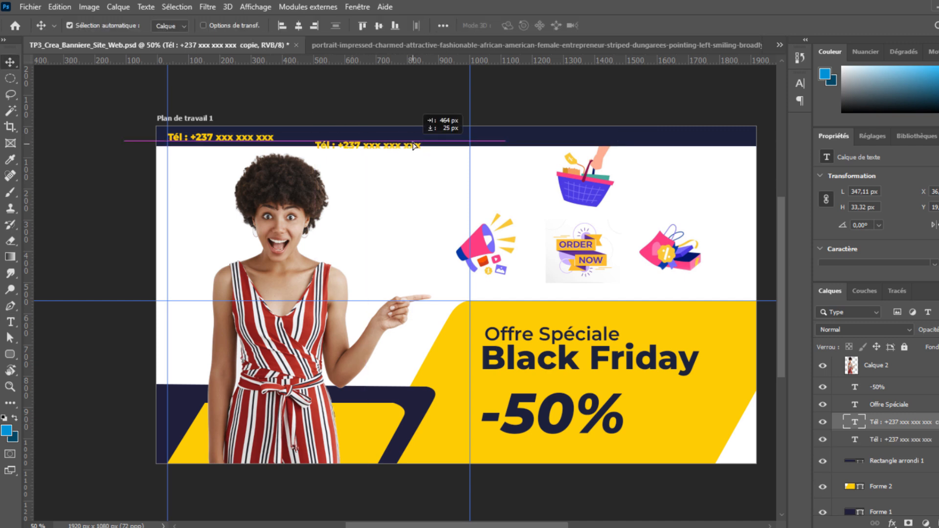
key("ctrl+a")
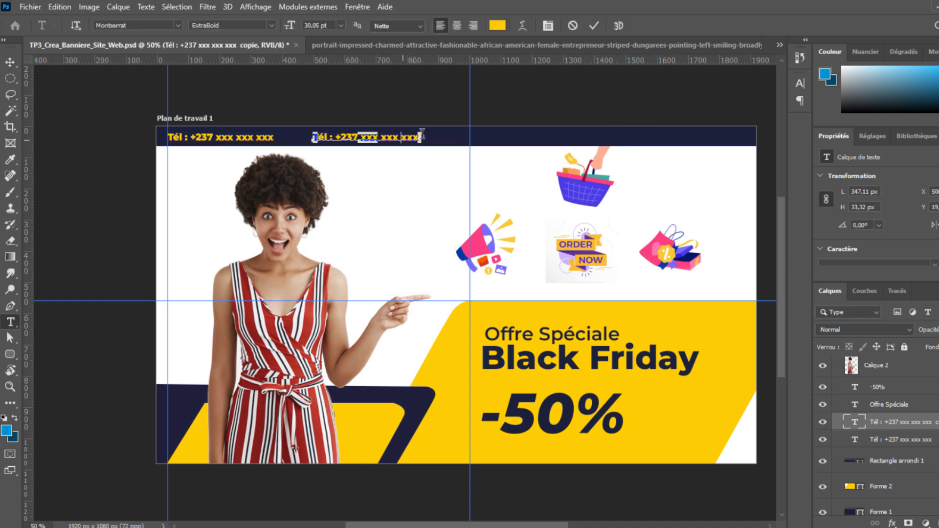
key("ctrl+a")
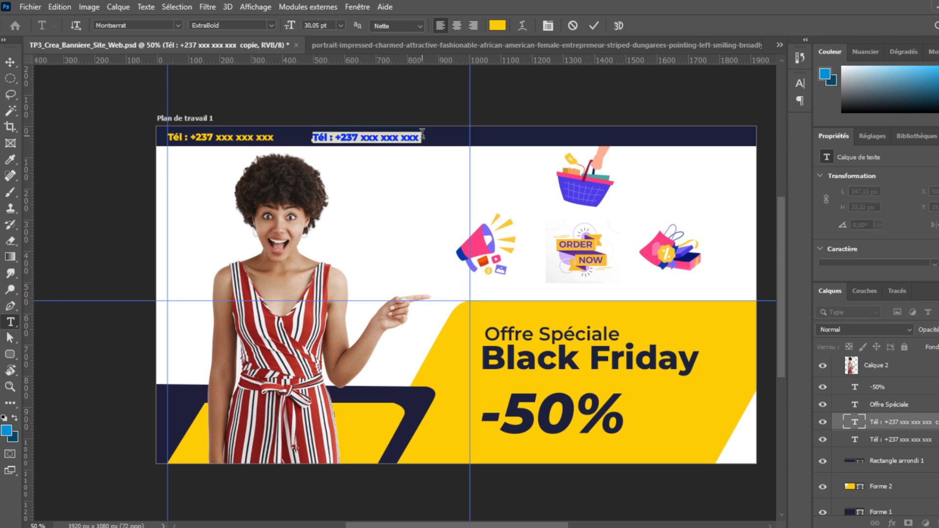
type("Email : ")
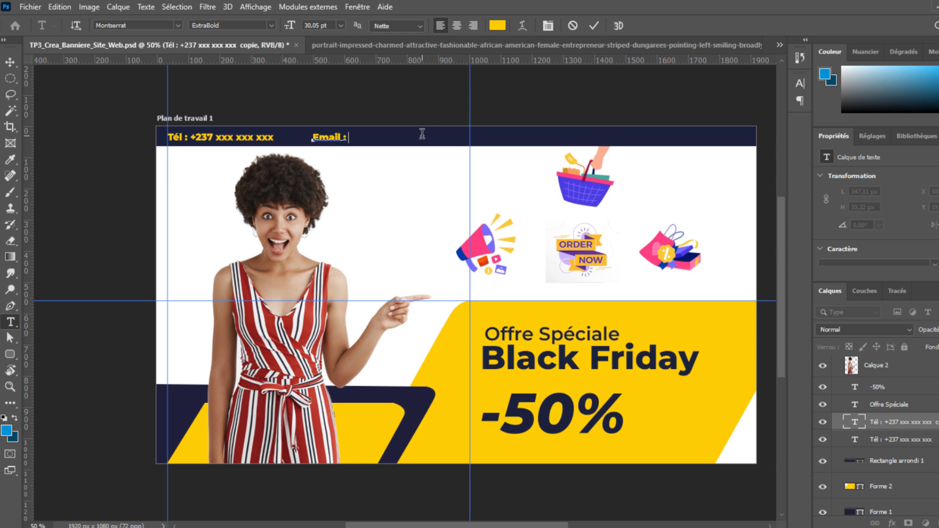
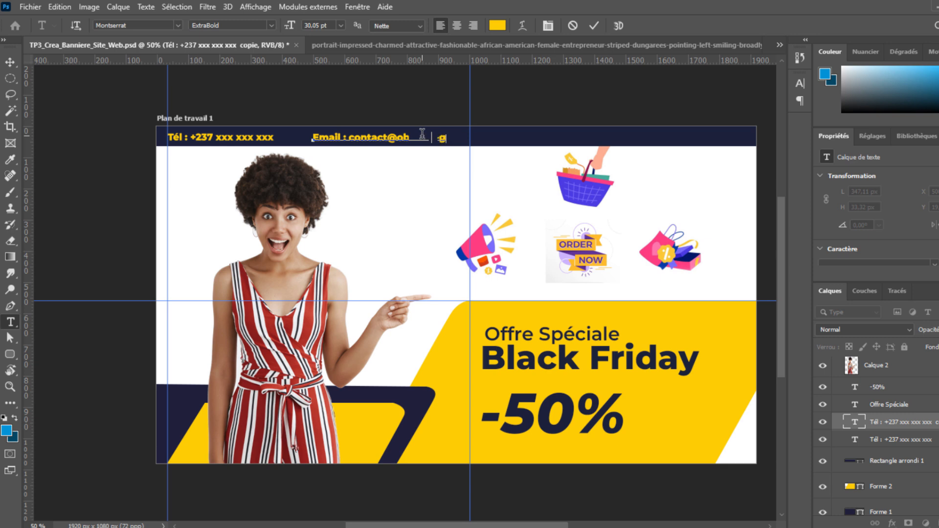
left_click(10, 62)
Position the e-mail line to the right of the phone line in the navy strip.
left_click_drag(424, 141, 490, 143)
key("ctrl+t")
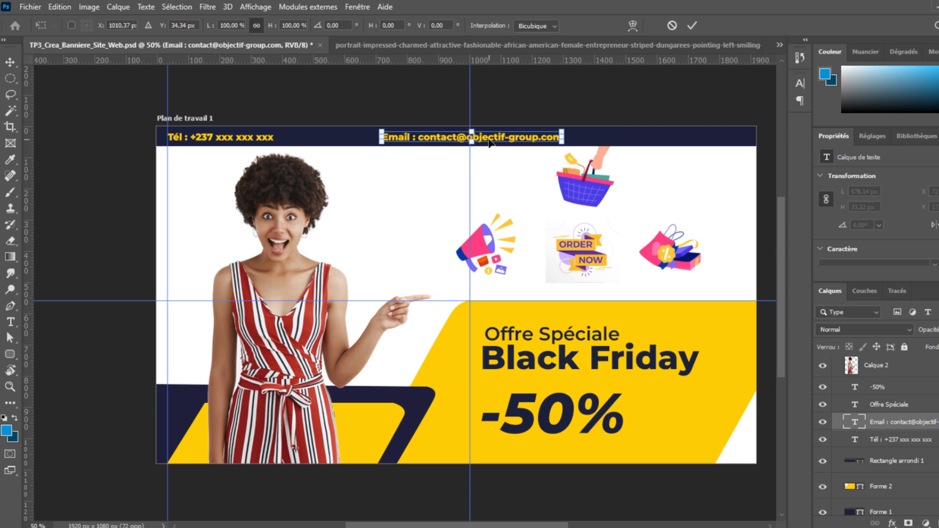
key("Return")
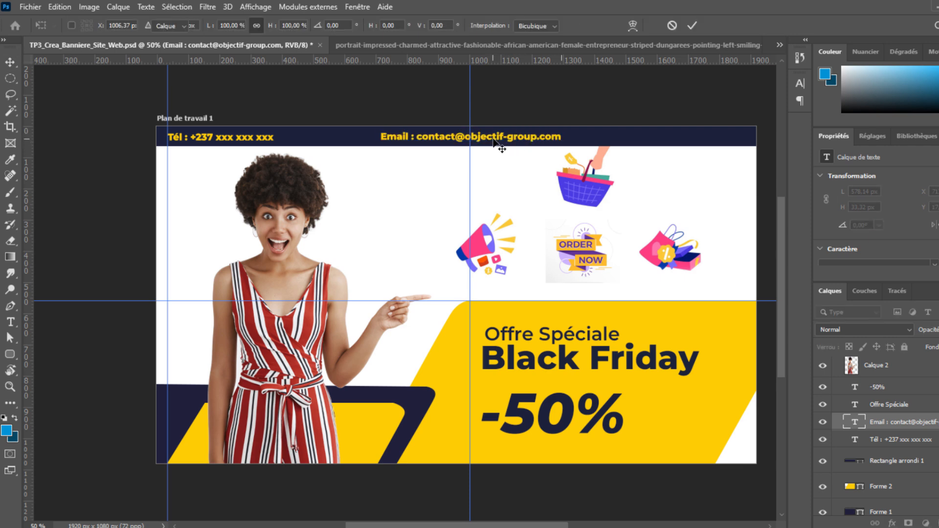
left_click_drag(521, 142, 514, 142)
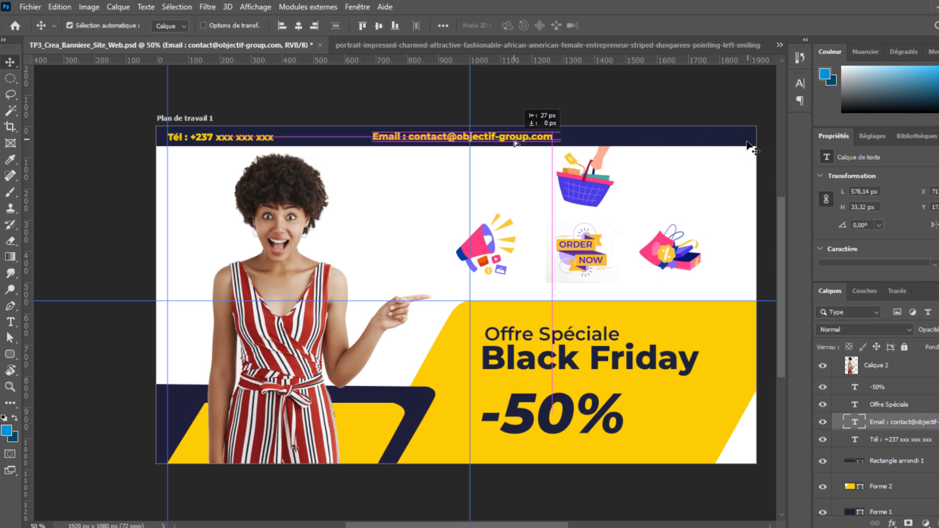
left_click_drag(514, 142, 514, 142)
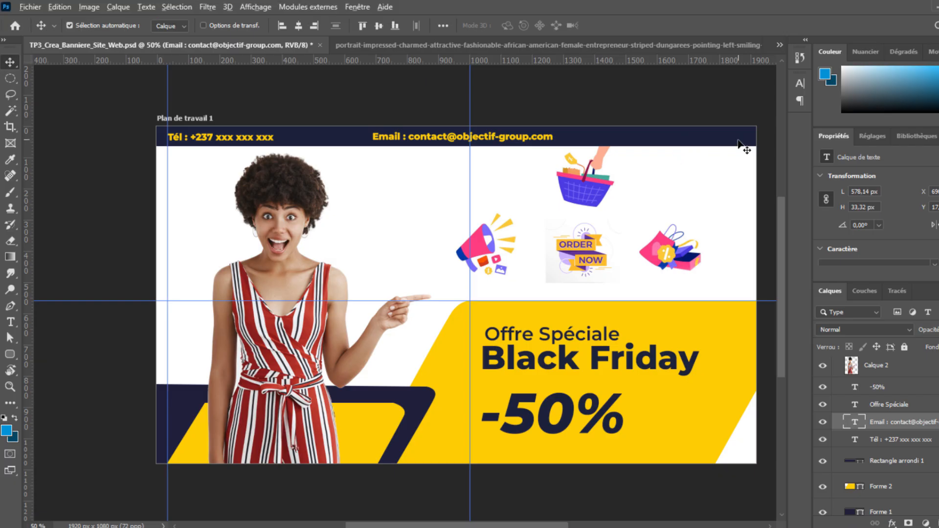
key("super+Tab")
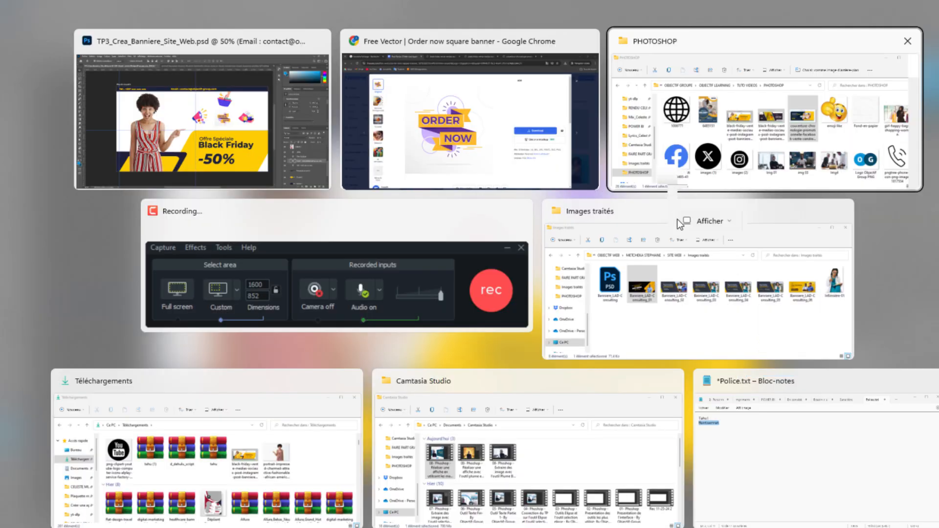
Select the Facebook, X and Instagram logos in the PHOTOSHOP folder and drag them onto the banner.
left_click(671, 165)
scroll(683, 392, "down", 3)
left_click(586, 321)
scroll(618, 335, "up", 3)
scroll(620, 337, "down", 3)
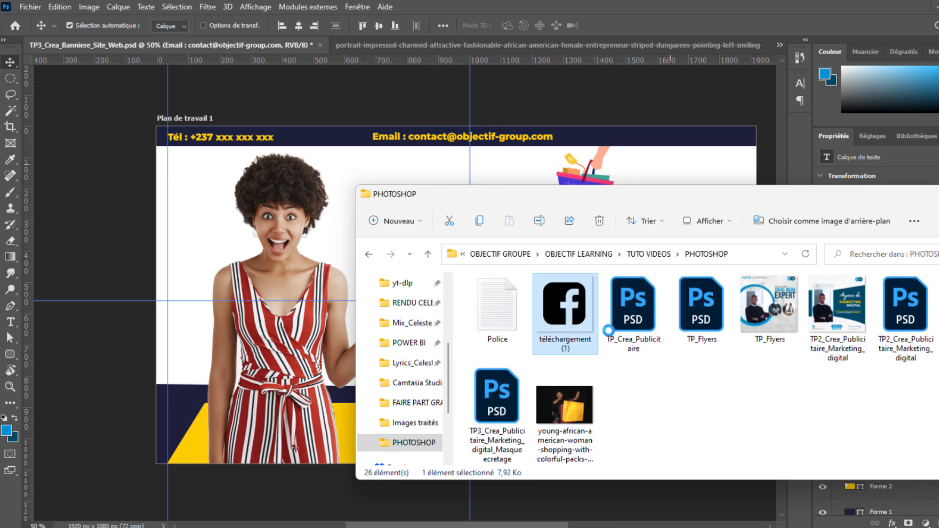
scroll(638, 338, "up", 1)
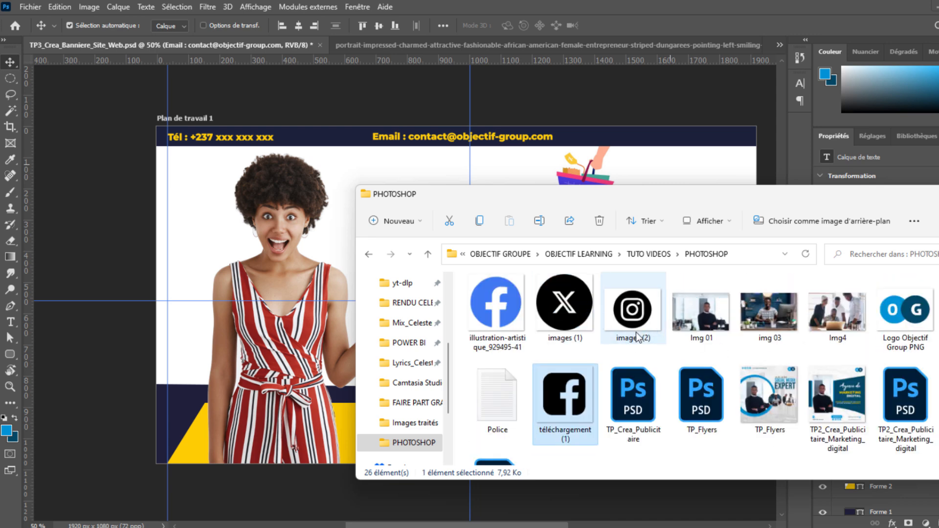
scroll(855, 370, "down", 1)
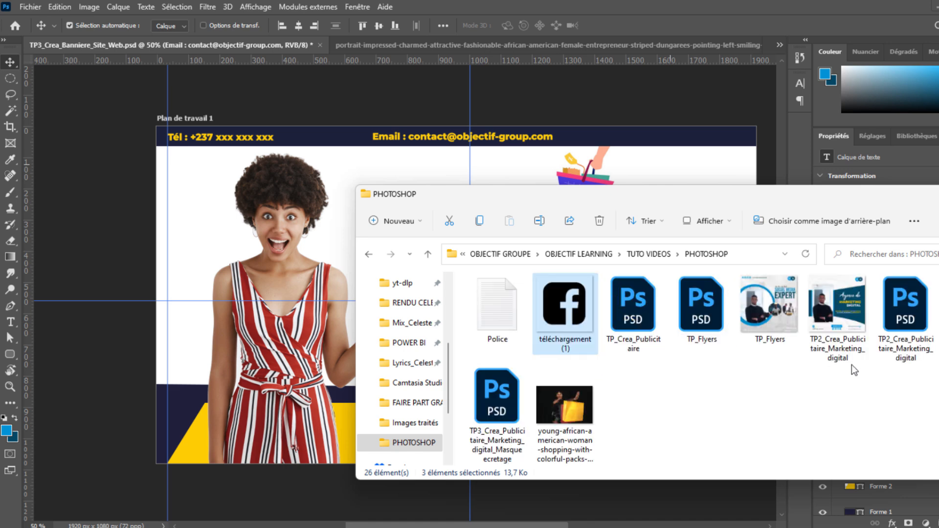
left_click_drag(541, 345, 490, 172)
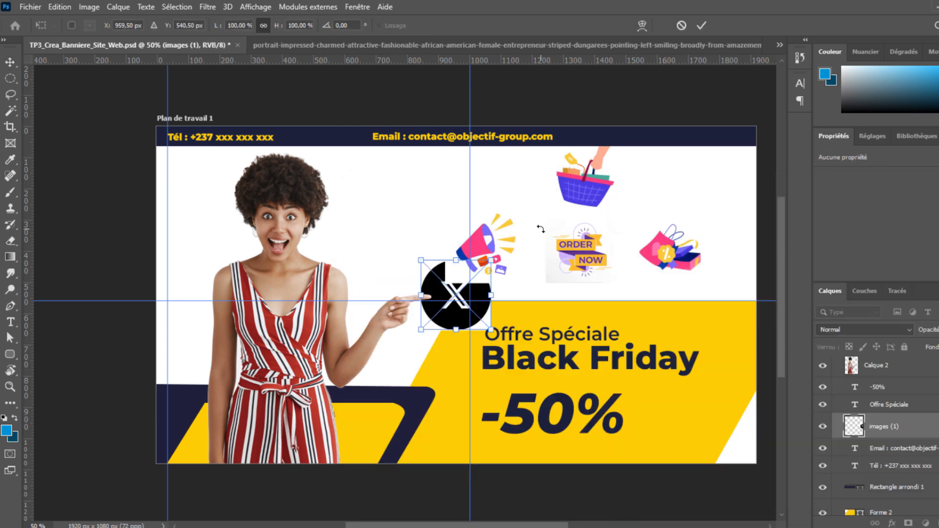
Move the 24% X logo to the banner's top-right corner, just below the navy strip.
mouse_move(457, 315)
left_mouse_down()
mouse_move(555, 238)
mouse_move(725, 199)
mouse_move(703, 204)
mouse_move(707, 189)
mouse_move(675, 151)
mouse_move(697, 176)
mouse_move(687, 171)
left_mouse_up()
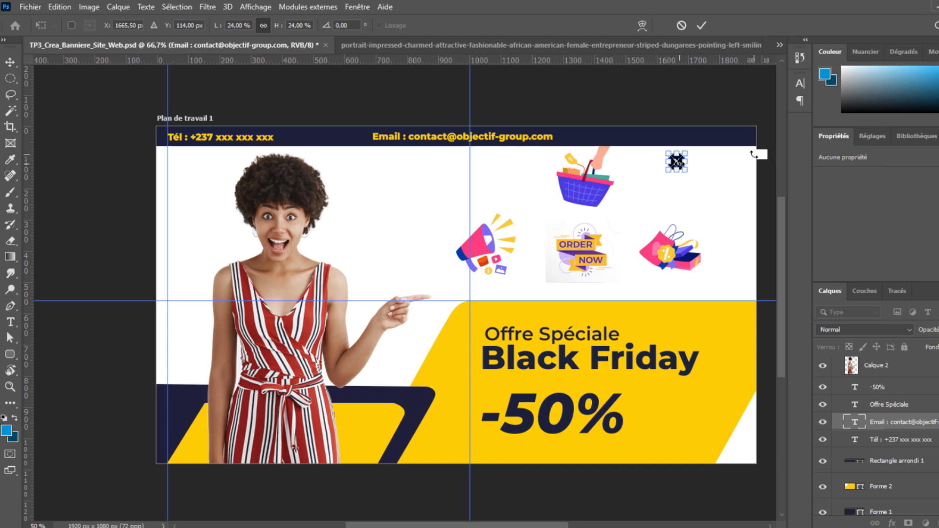
key("ctrl+plus")
left_click_drag(755, 155, 609, 225)
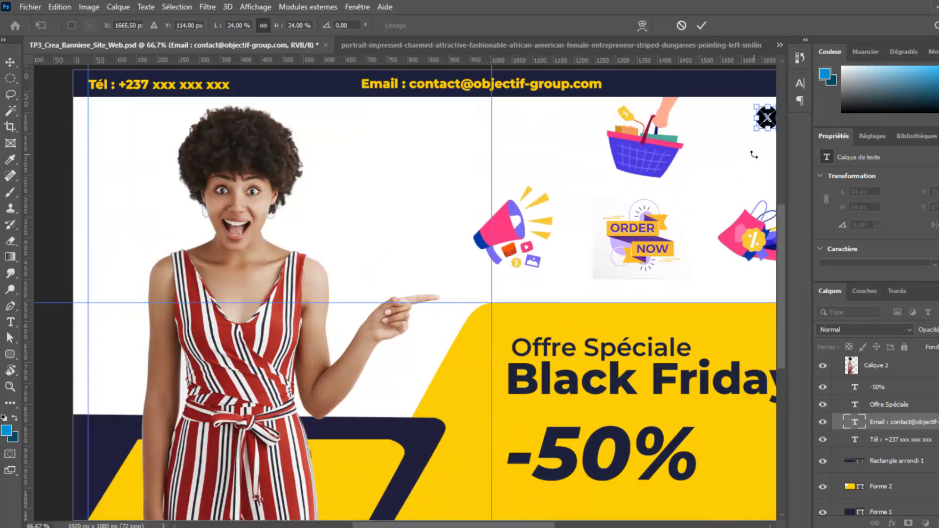
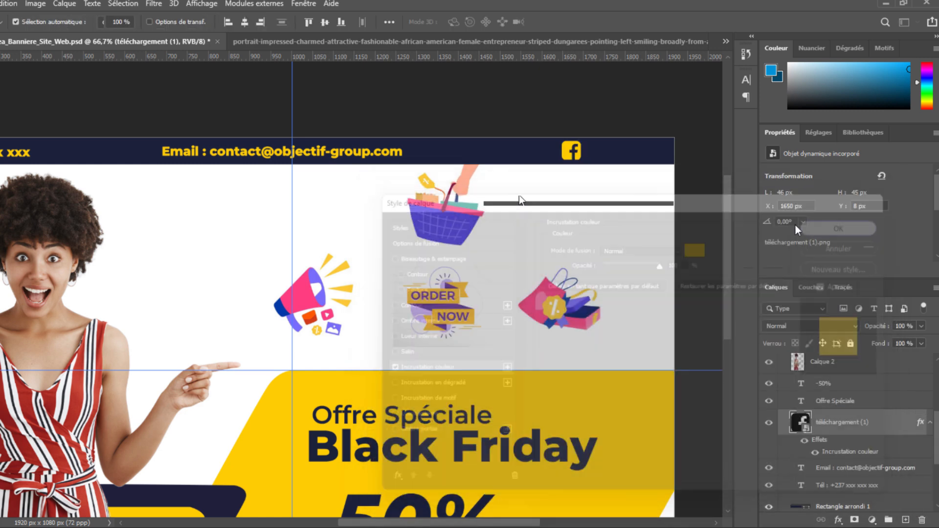
Confirm the yellow Colour Overlay on the Facebook icon and switch to the browser.
key("Return")
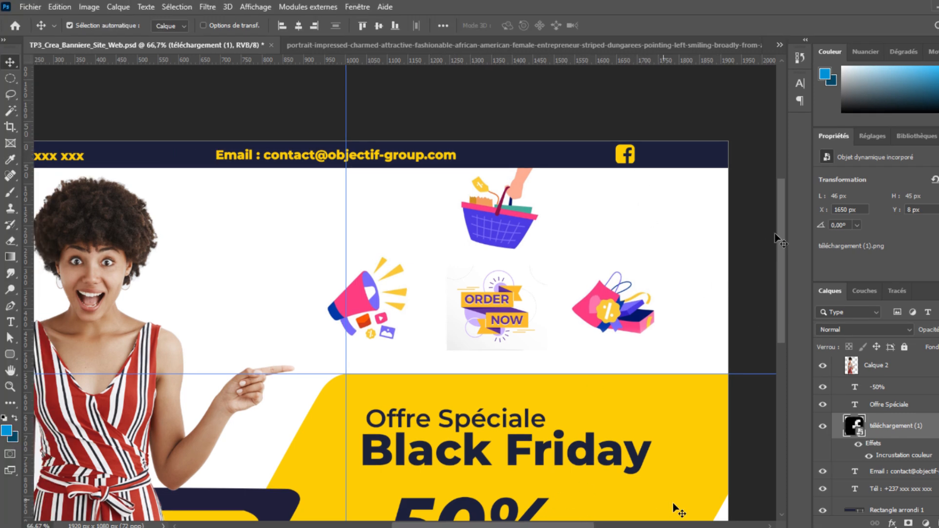
key("alt+Tab")
Change the Google Images search to 'logo x instagram png' and run it.
left_click(385, 40)
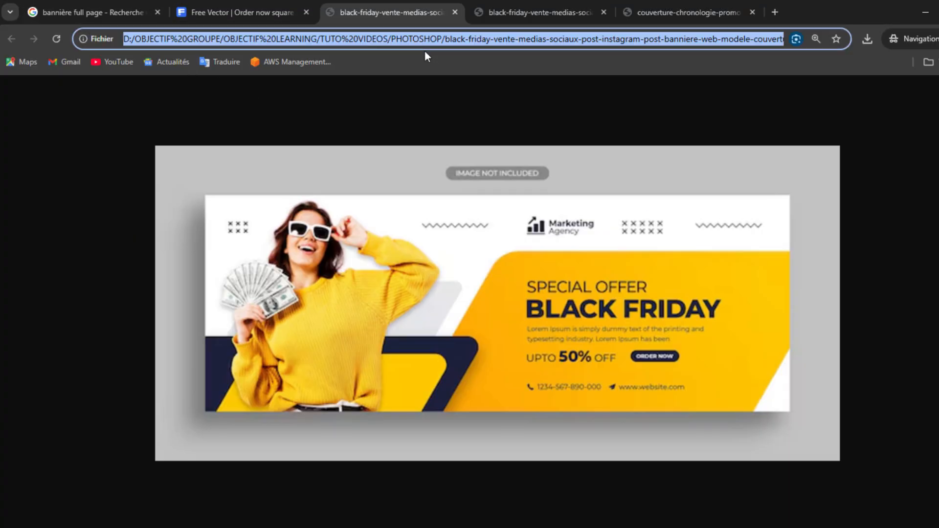
left_click(93, 12)
left_click_drag(226, 106, 92, 105)
type("immo")
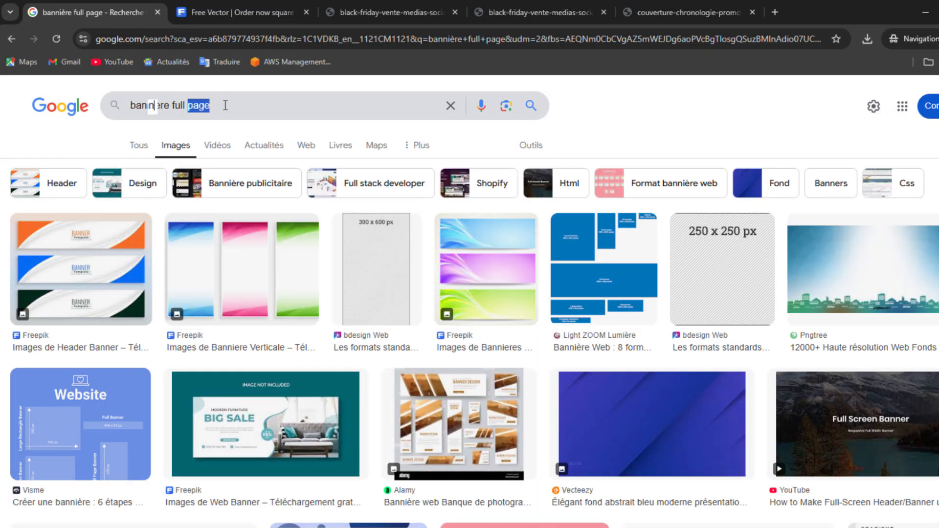
type("icone facebook")
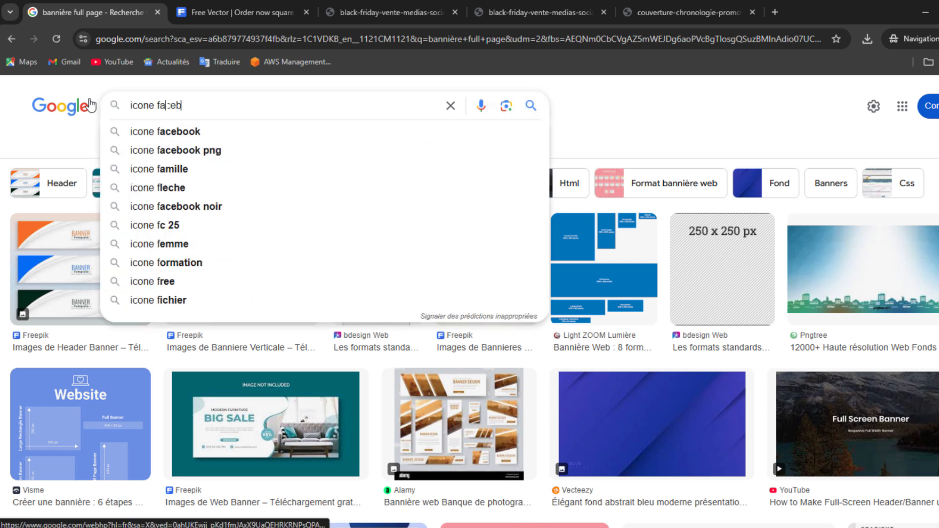
key("BackSpace")
key("BackSpace")
key("BackSpace")
key("BackSpace")
key("BackSpace")
key("BackSpace")
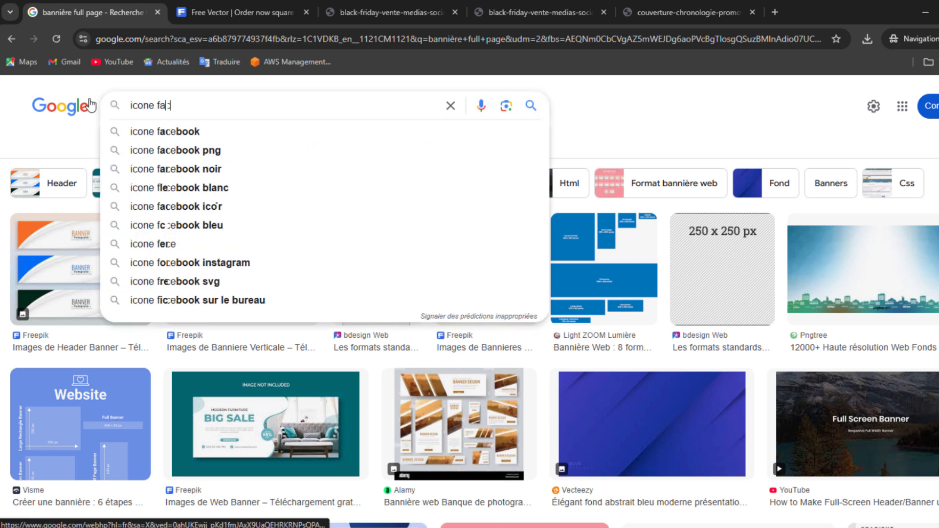
type("c")
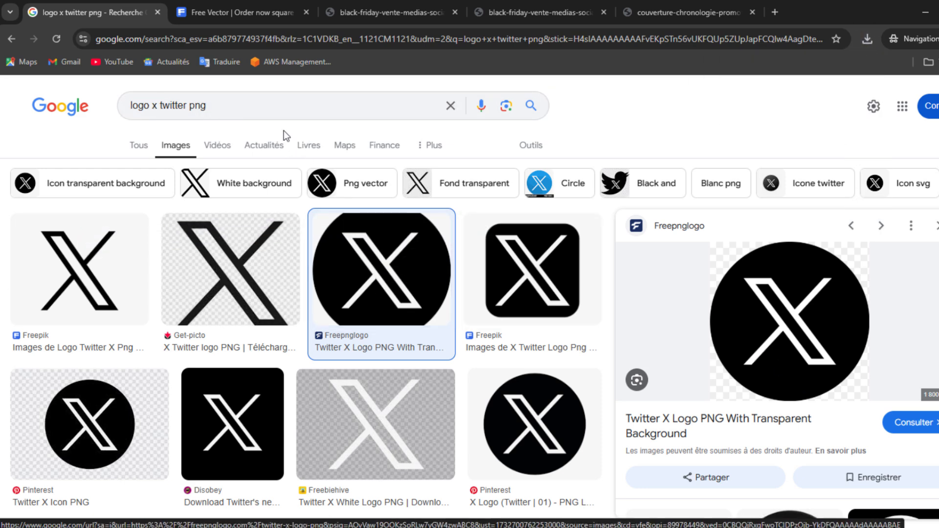
left_click_drag(178, 109, 161, 108)
double_click(181, 108)
type("instagr")
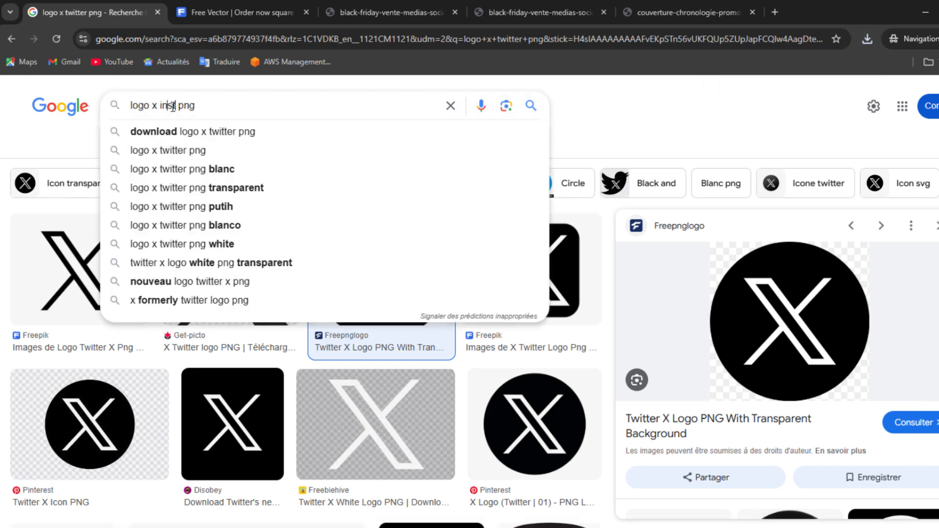
type("am")
key("Return")
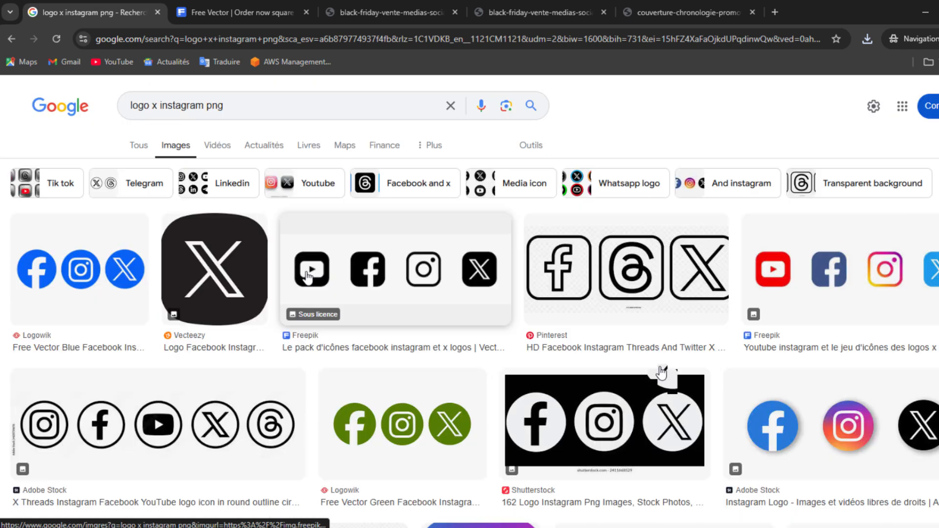
Save the Wikipedia Instagram logo as Instagram_icon.png and check the downloads list.
scroll(649, 363, "down", 2)
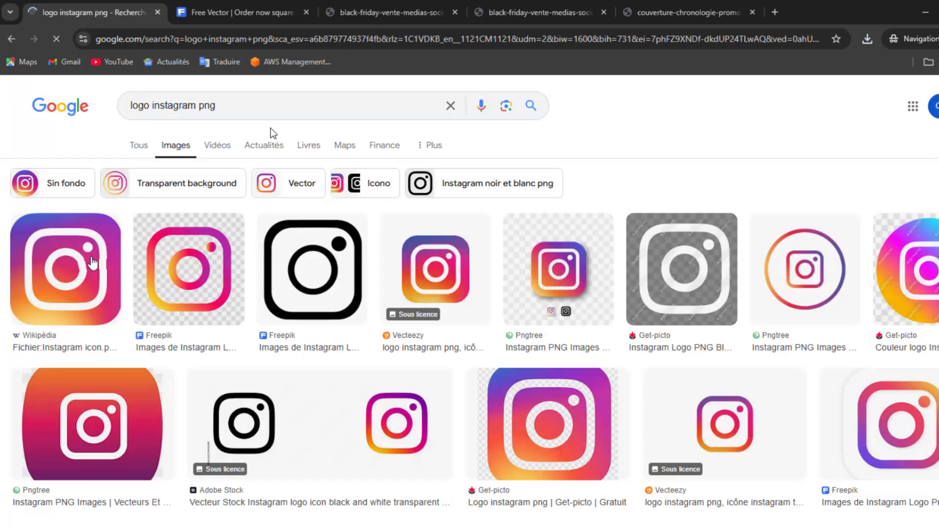
left_click(92, 264)
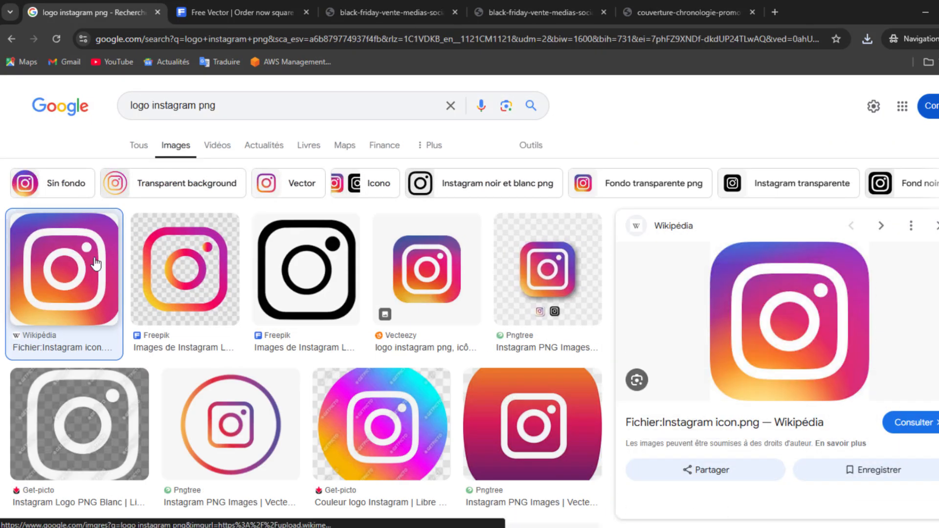
right_click(759, 255)
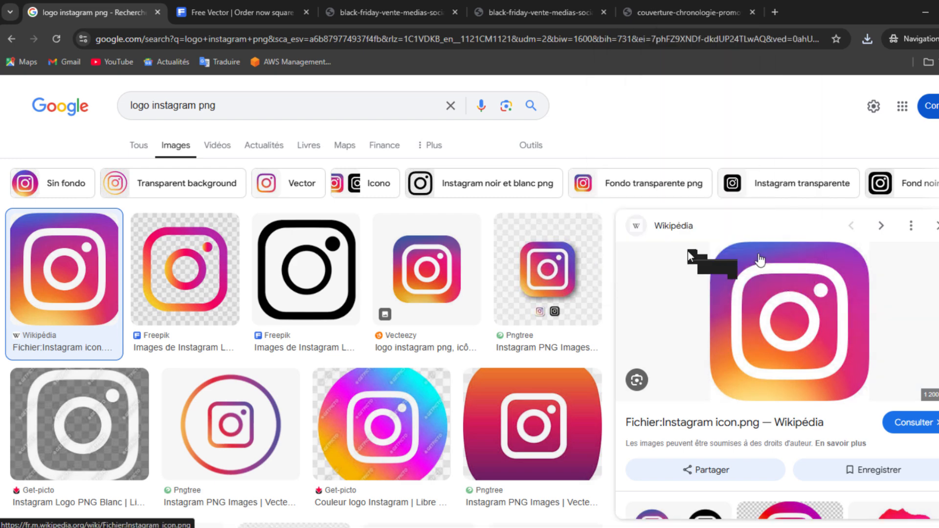
left_click(681, 195)
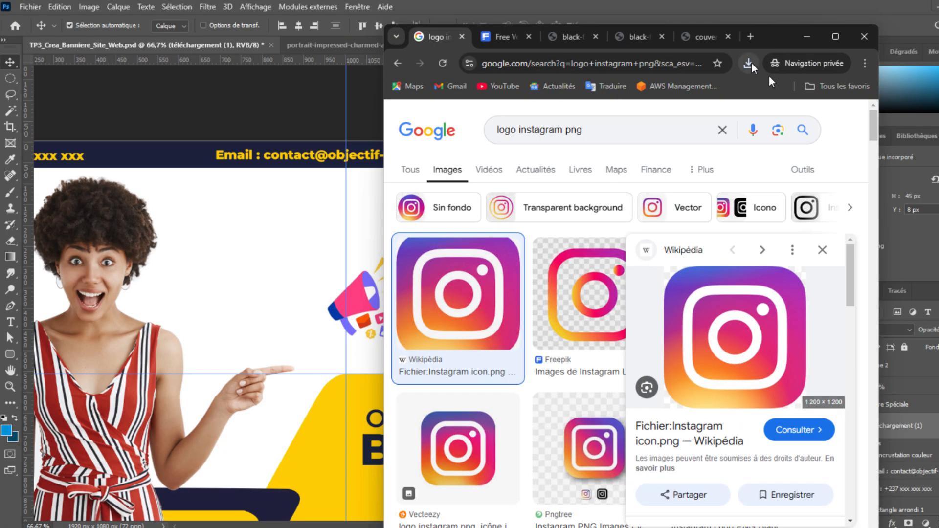
left_click(749, 64)
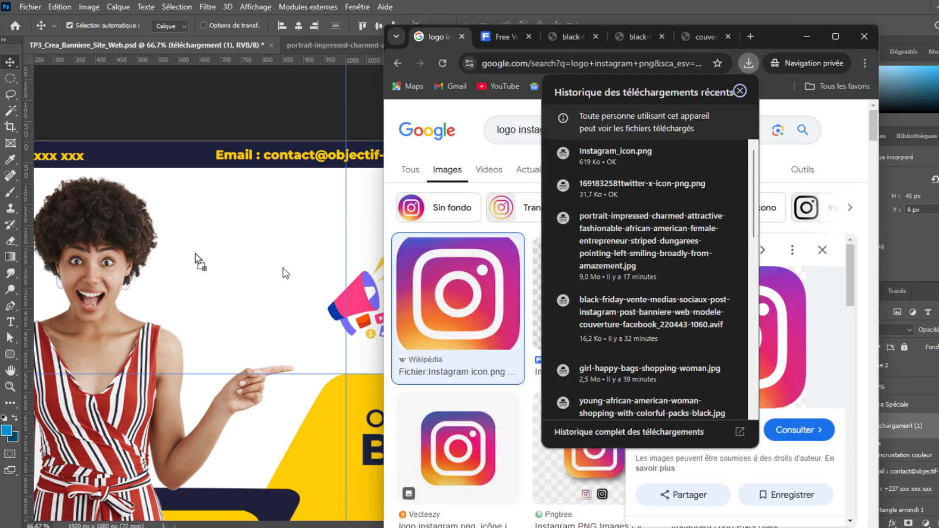
Place Instagram_icon.png in the banner and select the Facebook icon layer.
left_click_drag(408, 359, 700, 261)
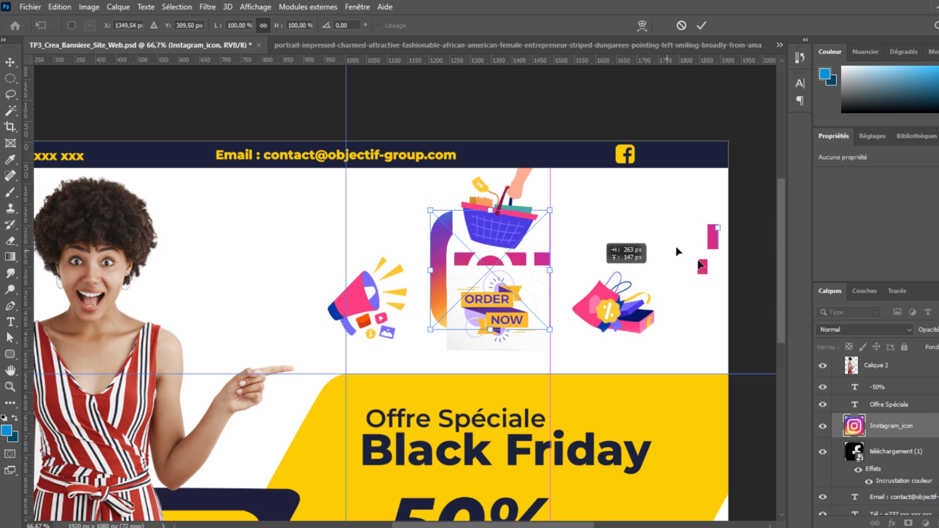
key("Return")
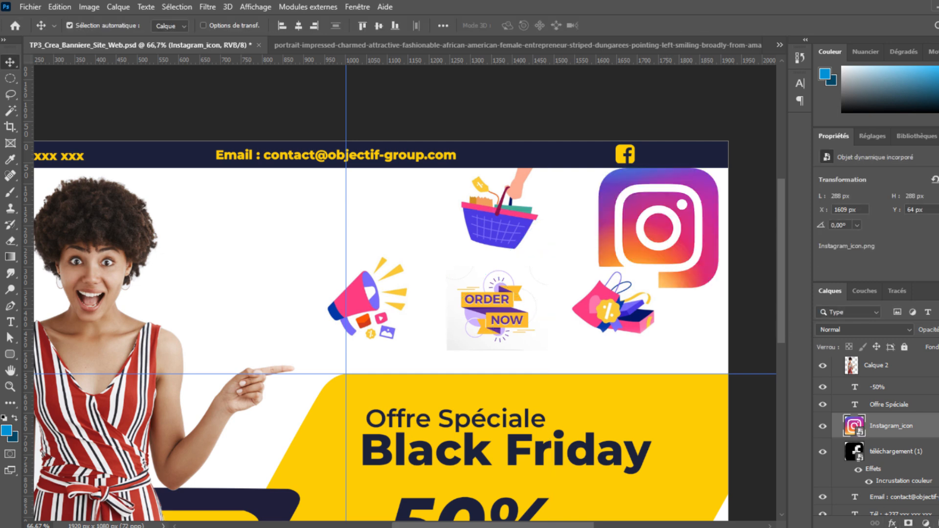
left_click(915, 455)
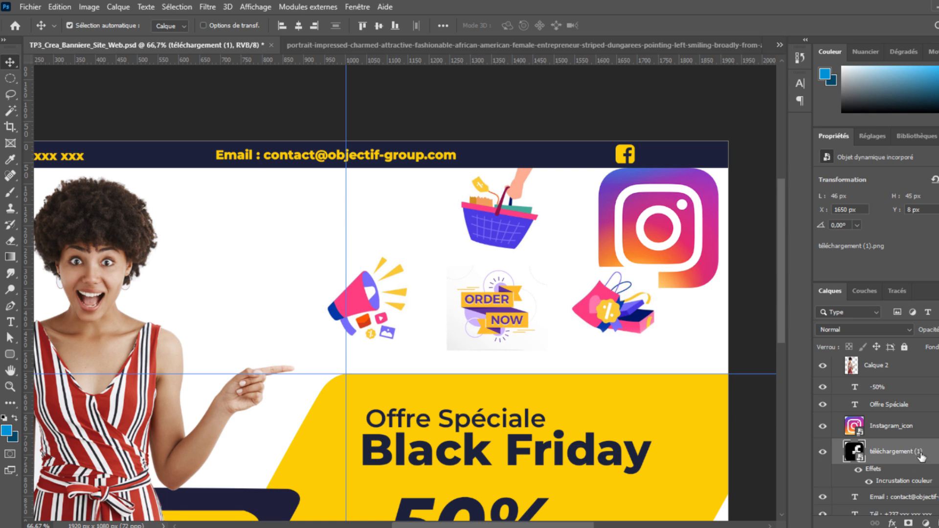
right_click(921, 456)
key("Escape")
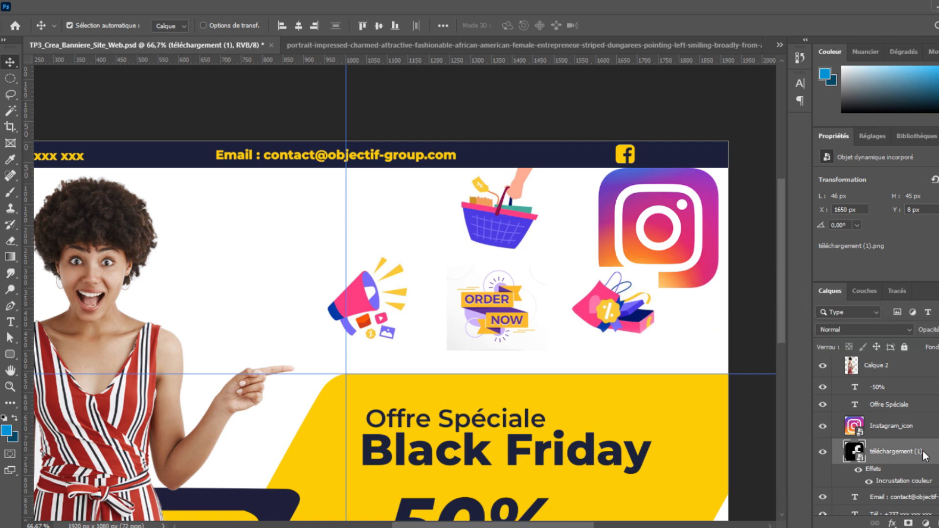
Copy the Facebook icon's yellow overlay style and paste it onto the Instagram_icon layer.
left_click(794, 330)
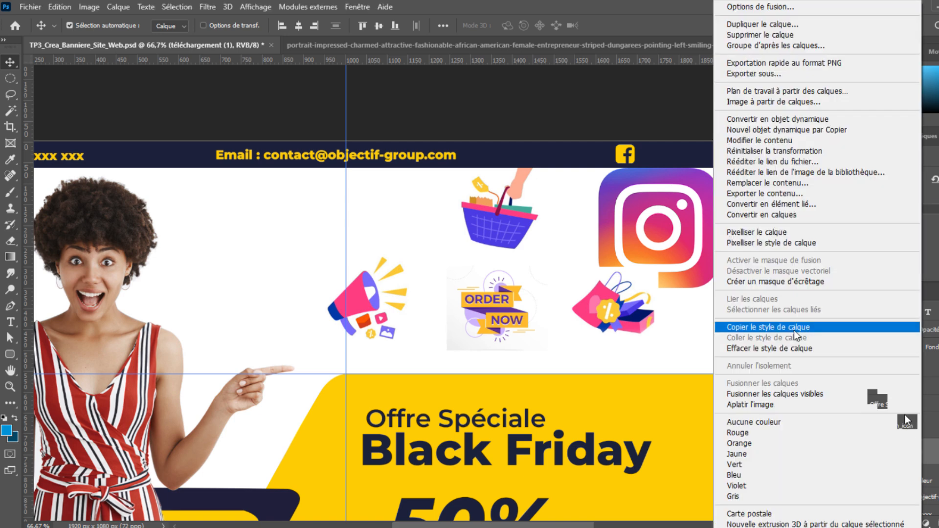
left_click(934, 428)
right_click(929, 424)
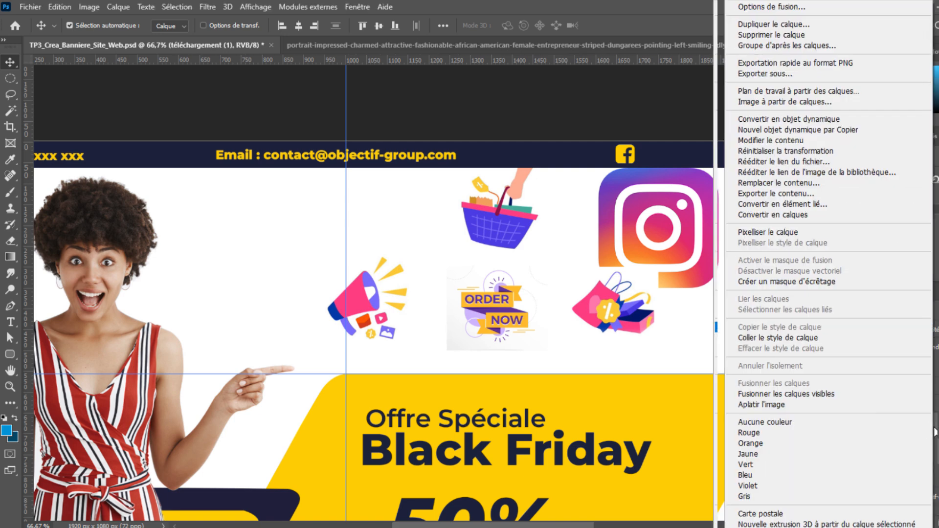
left_click(809, 338)
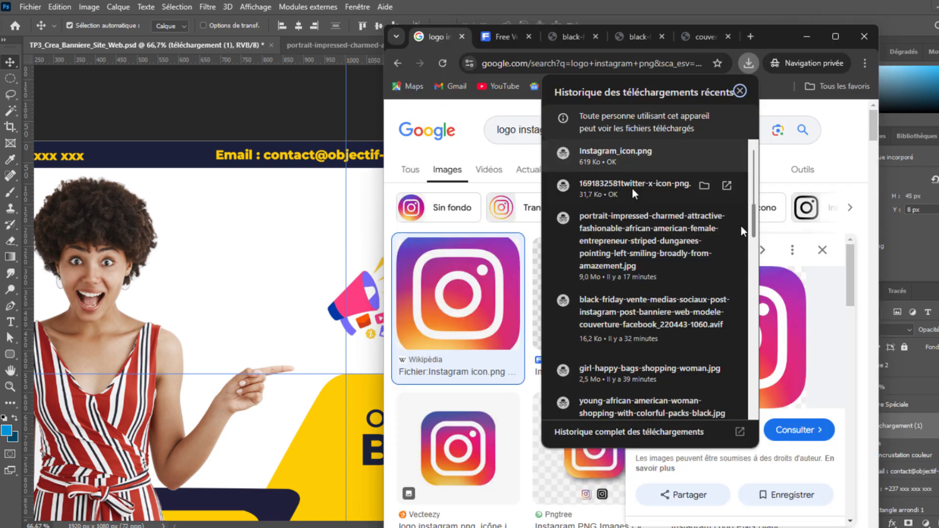
Bring the X logo into the banner, shrink it to about a fifth and reposition it.
left_click_drag(635, 191, 313, 289)
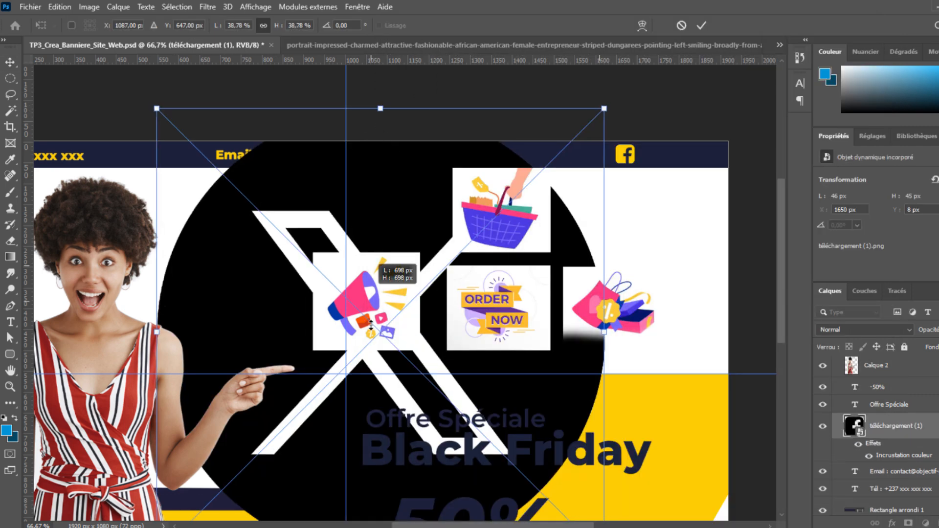
left_click_drag(379, 105, 380, 398)
left_click_drag(415, 448, 685, 230)
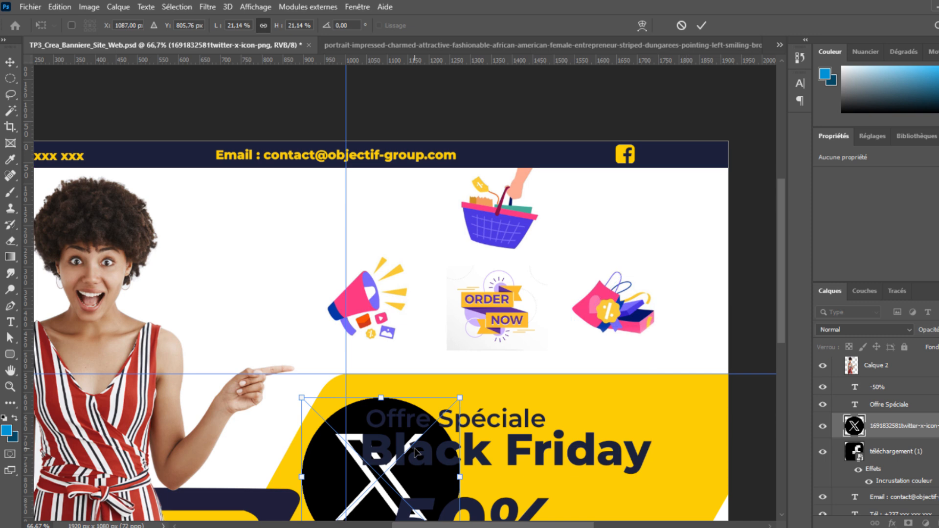
Rasterize the X logo layer, leaving it without the yellow colour overlay.
right_click(923, 426)
left_click(839, 337)
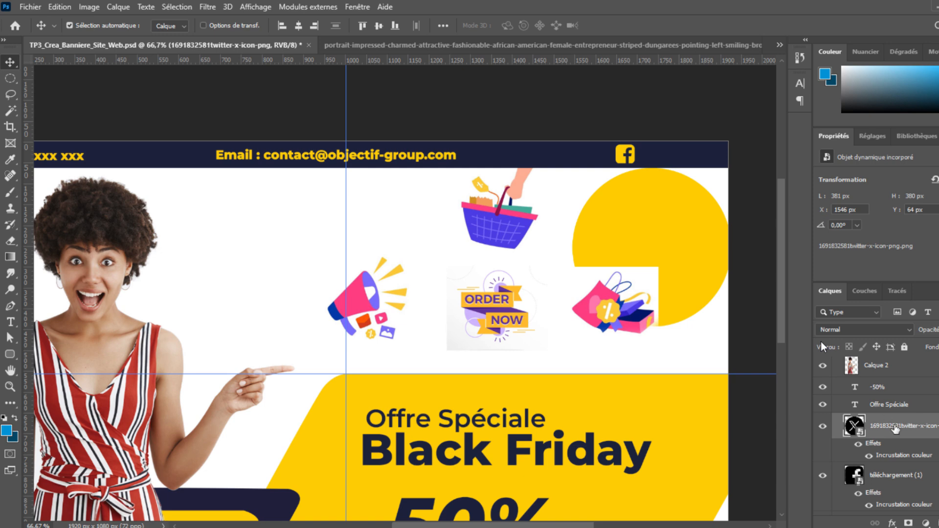
key("ctrl+z")
key("ctrl+shift+z")
right_click(904, 438)
left_click(840, 338)
key("ctrl+z")
right_click(905, 436)
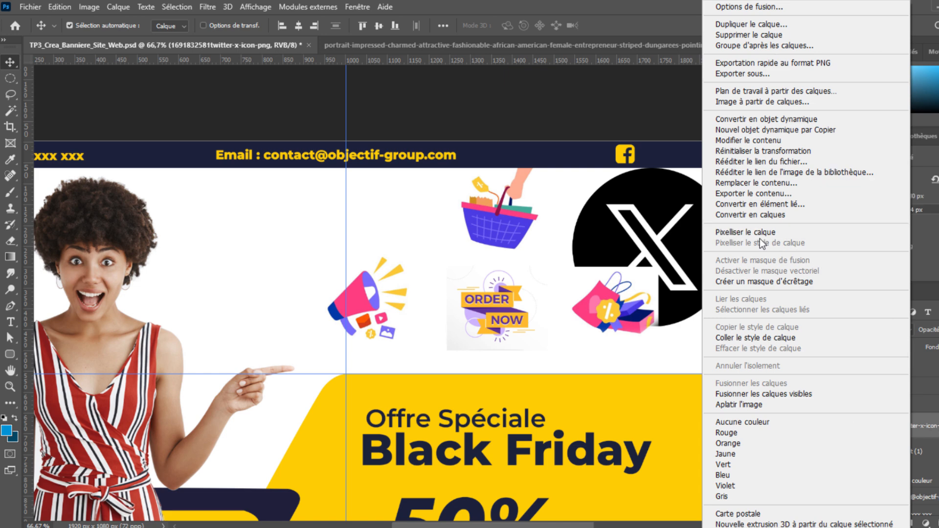
left_click(759, 235)
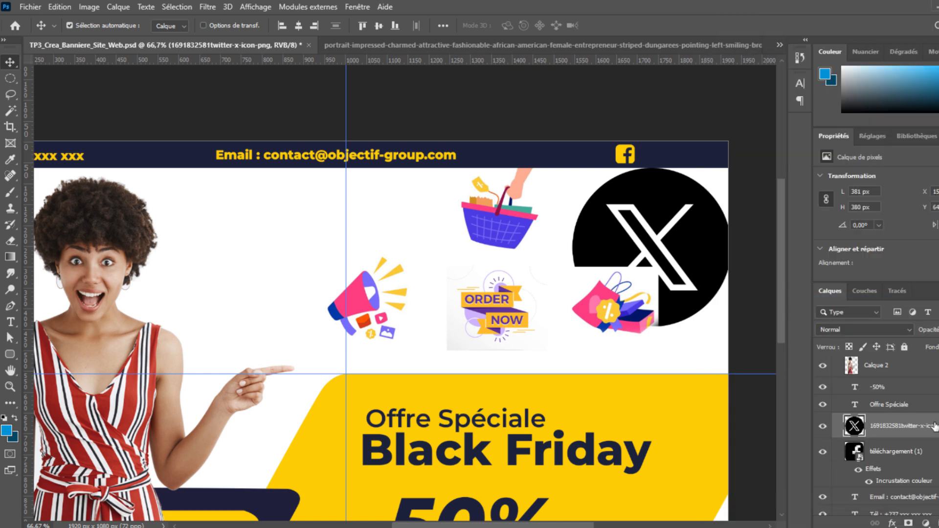
left_click_drag(936, 427, 933, 425)
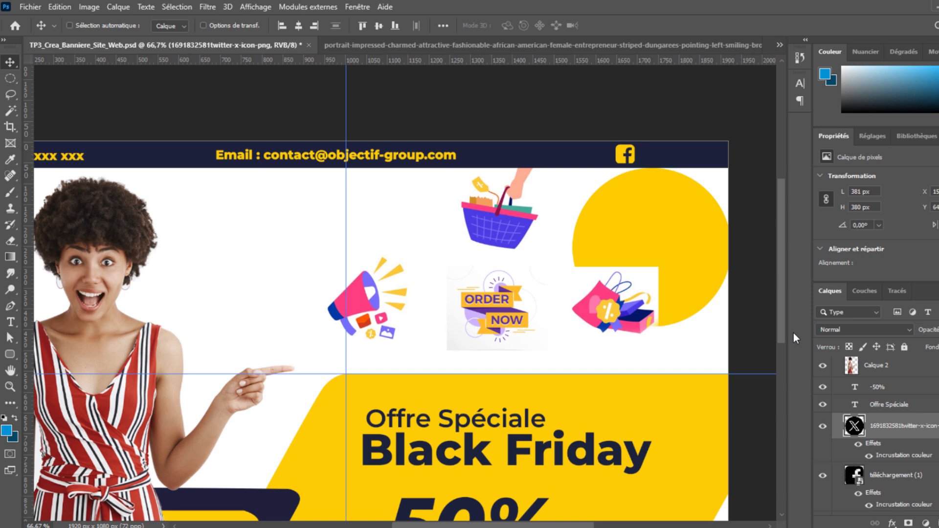
key("ctrl+z")
Scale the X logo down to 56 × 56 px and place it beside the Facebook icon.
key("ctrl+t")
left_click_drag(650, 326, 660, 142)
key("ctrl+z")
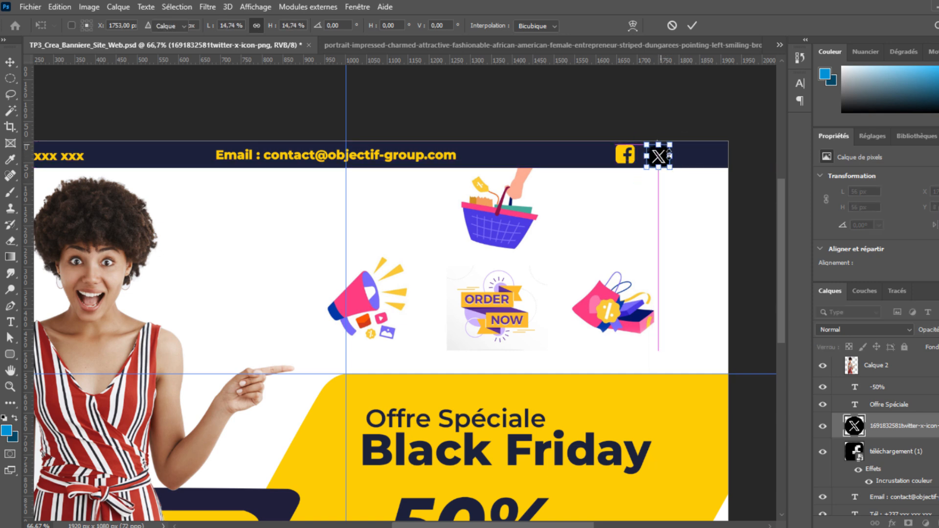
key("Return")
left_click_drag(666, 160, 659, 157)
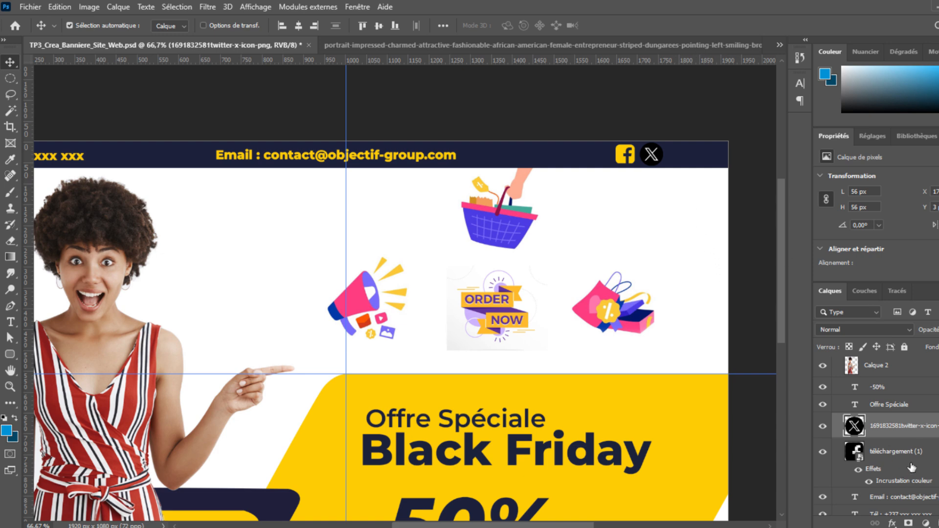
scroll(910, 463, "down", 1)
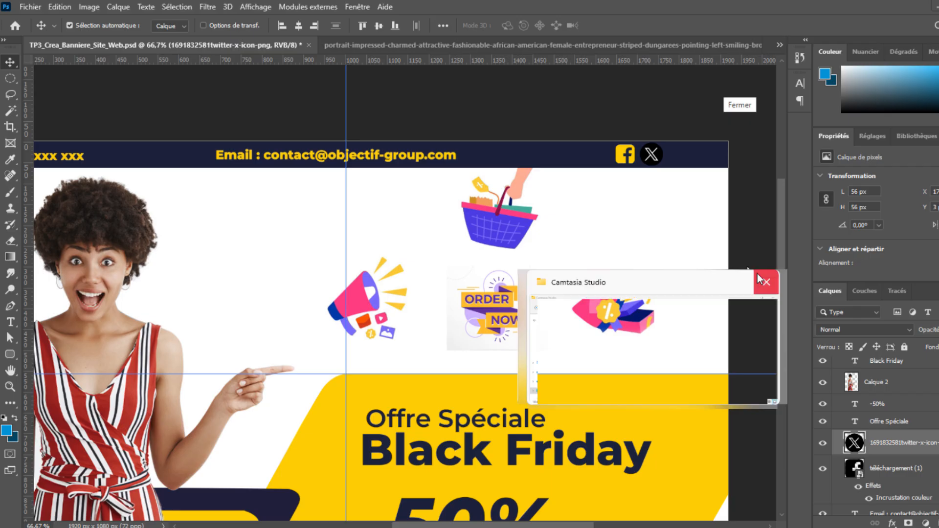
Change the Instagram logo search to a plain-background 'fond uni' query.
left_click(71, 211)
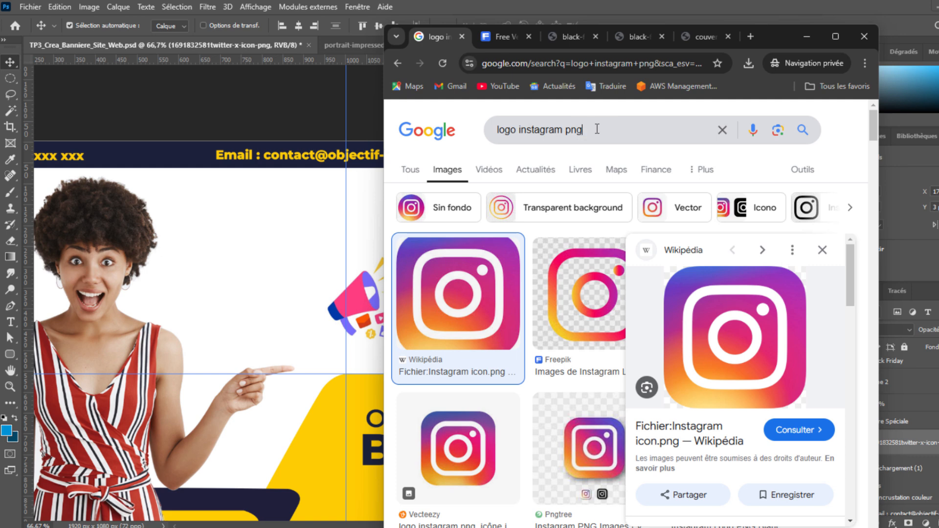
double_click(596, 129)
left_click(597, 129)
double_click(597, 129)
left_click(597, 129)
key("BackSpace")
key("BackSpace")
key("BackSpace")
type("fond")
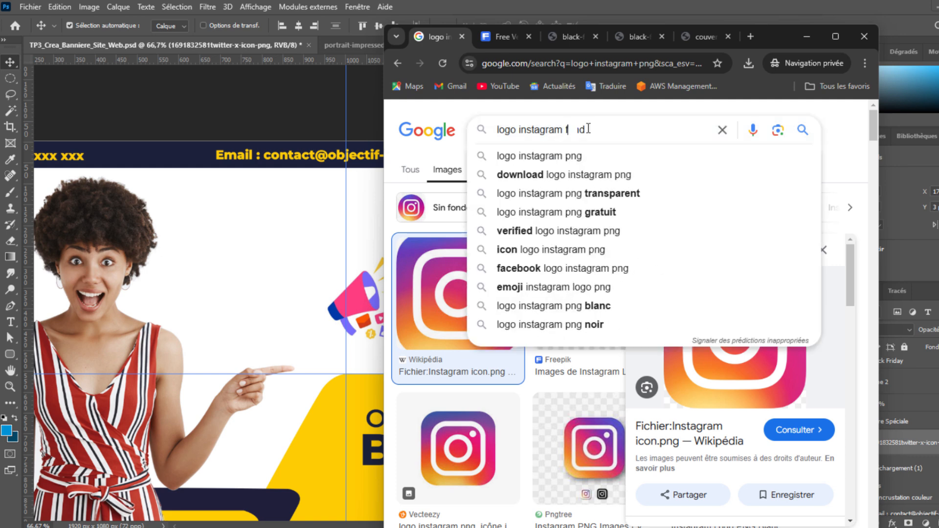
type("ond uni")
key("Return")
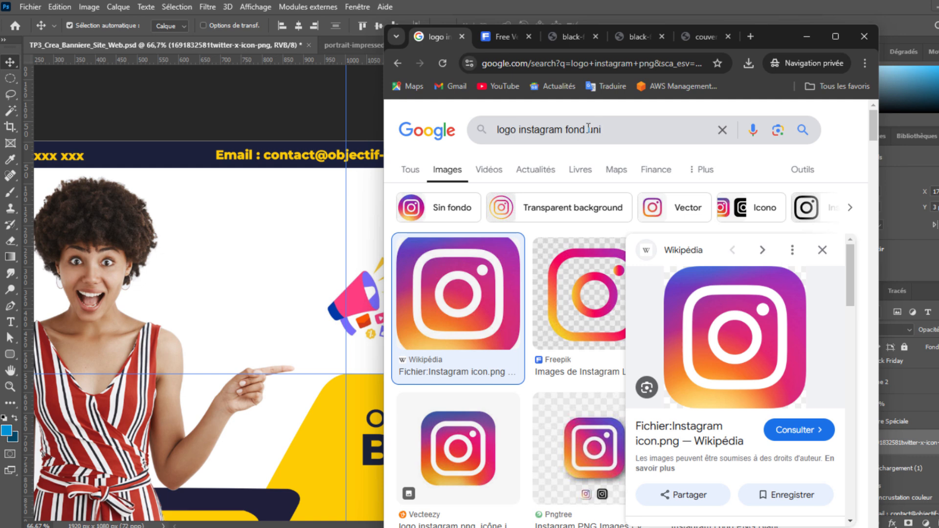
key("BackSpace")
type("t")
key("Return")
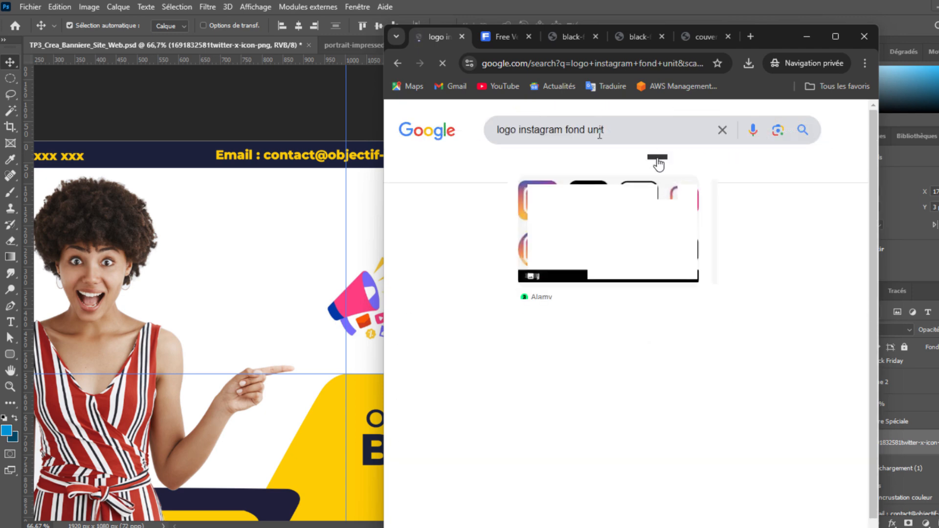
Switch the query to 'jaune' to find Instagram logos on a yellow background.
scroll(617, 163, "up", 1)
double_click(620, 130)
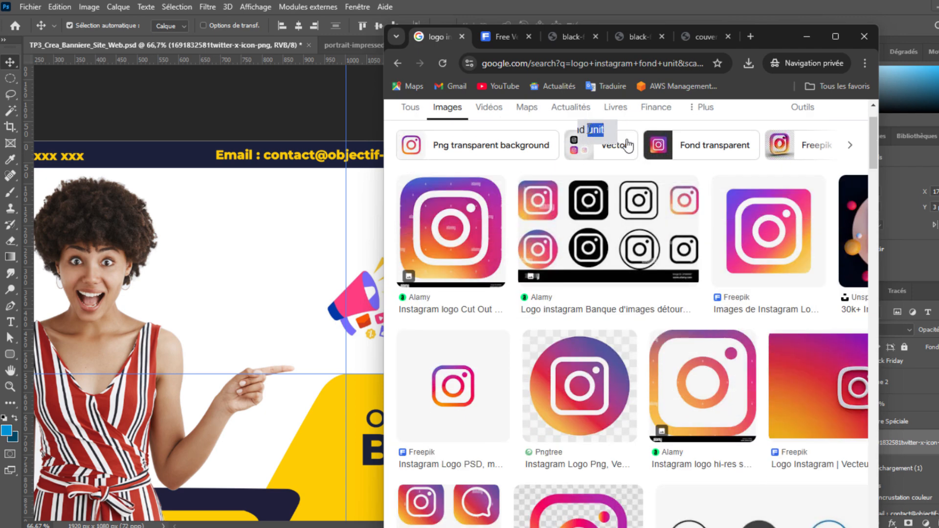
type("jaun")
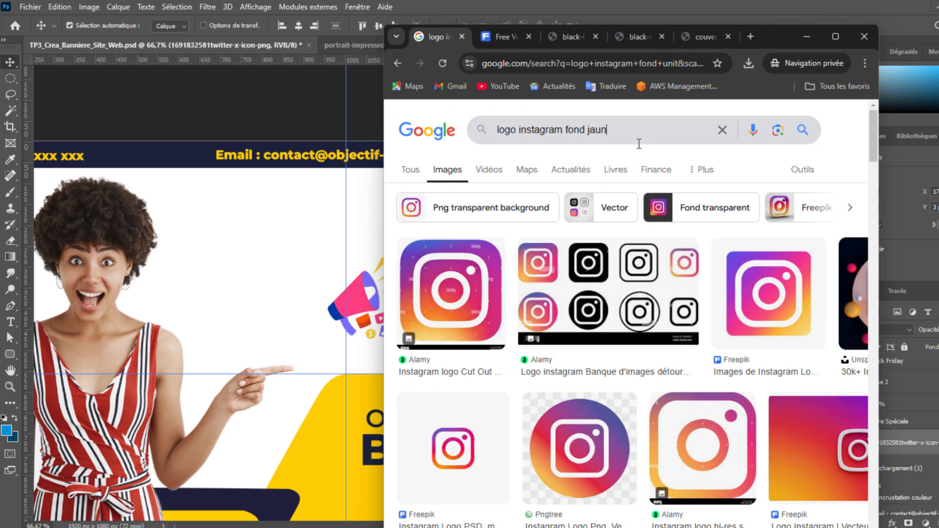
type("e")
key("Return")
scroll(688, 312, "down", 2)
scroll(688, 313, "down", 2)
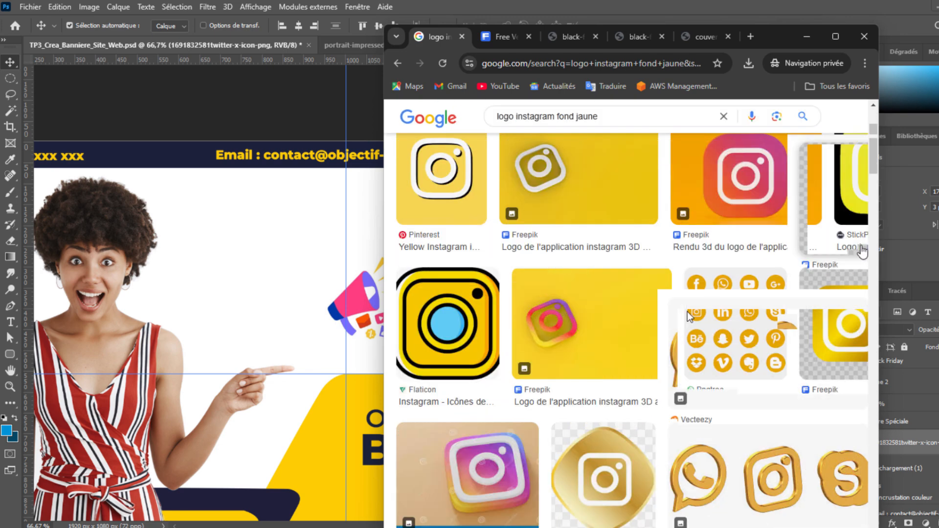
scroll(737, 281, "down", 4)
scroll(738, 282, "up", 2)
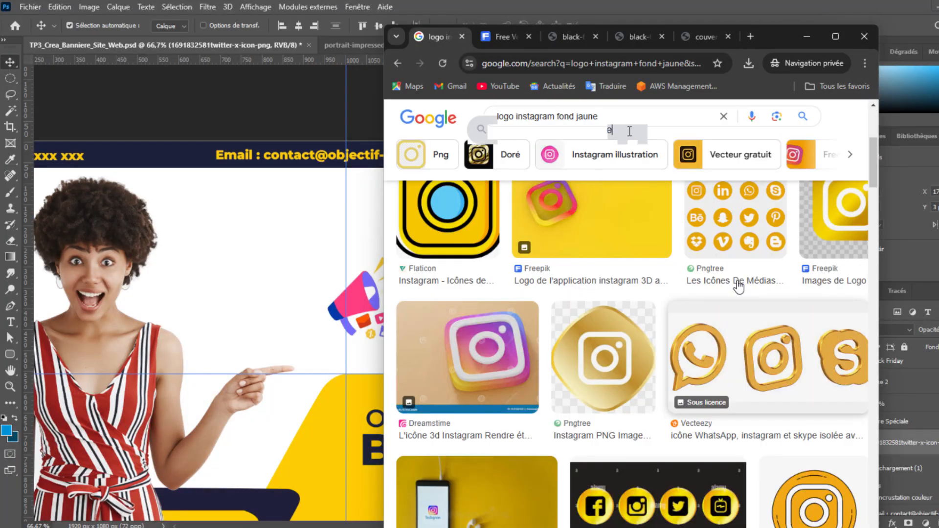
scroll(739, 286, "up", 5)
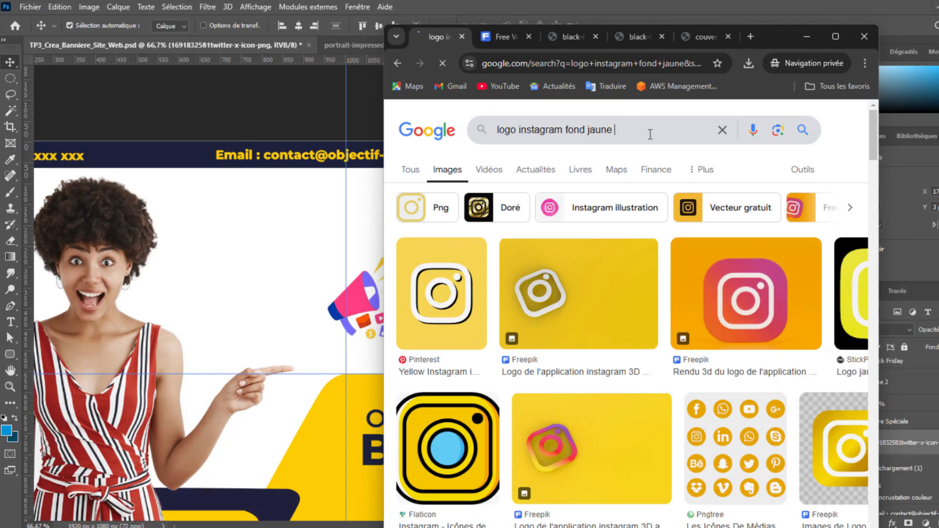
Filter to PNG results and save the yellow StickPNG Instagram logo as images (1).png.
left_click(427, 208)
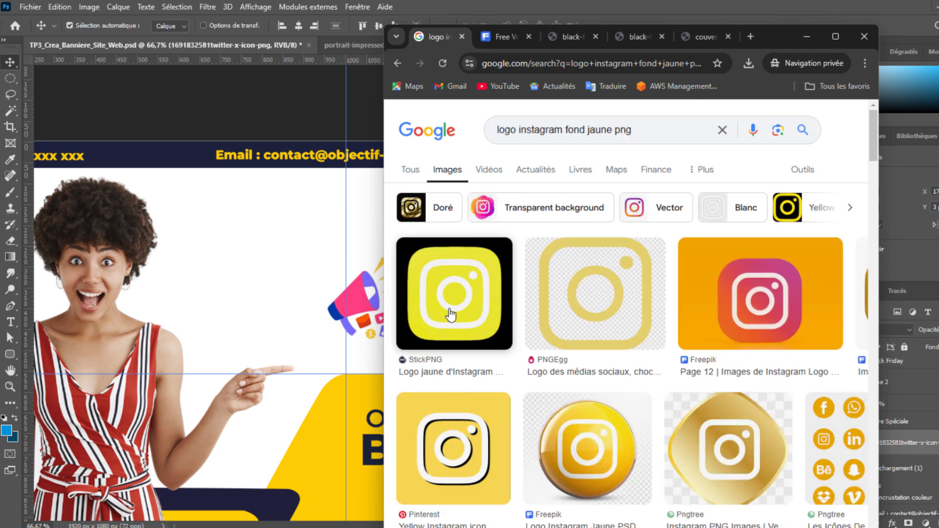
left_click(451, 316)
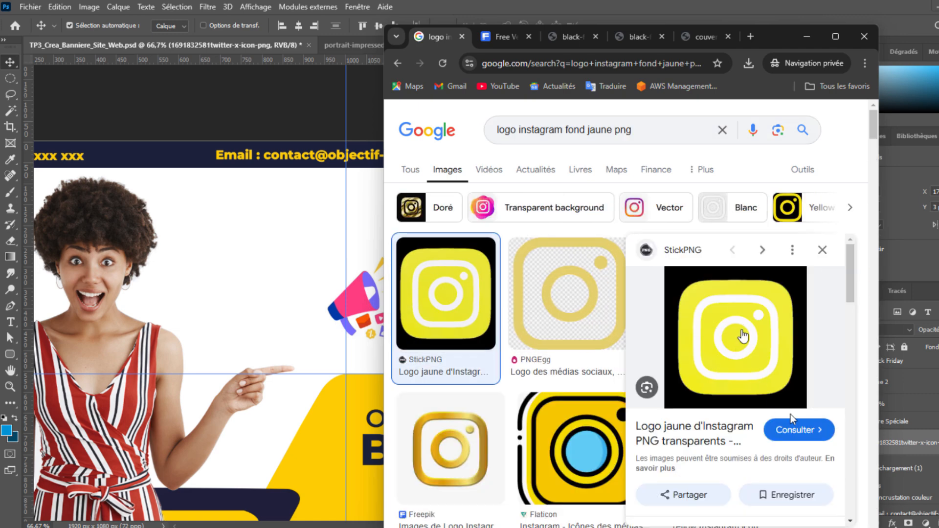
right_click(743, 337)
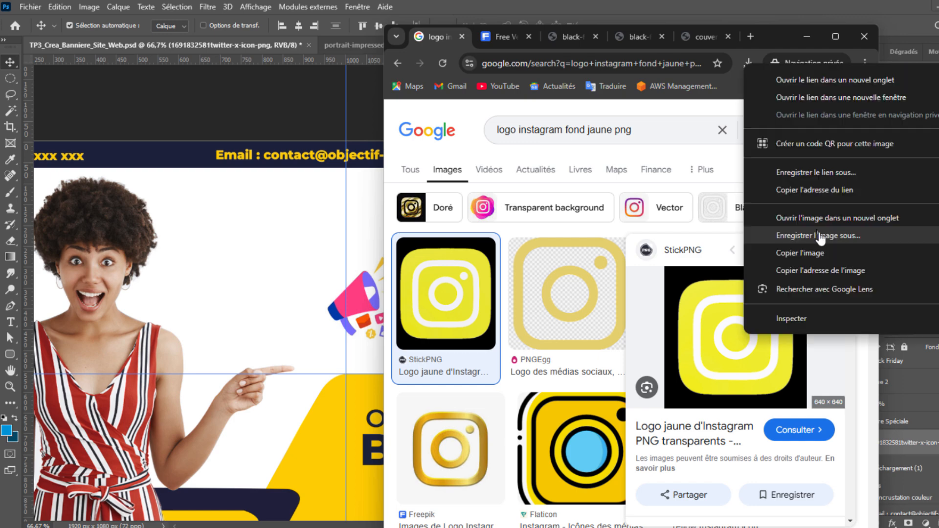
left_click(817, 235)
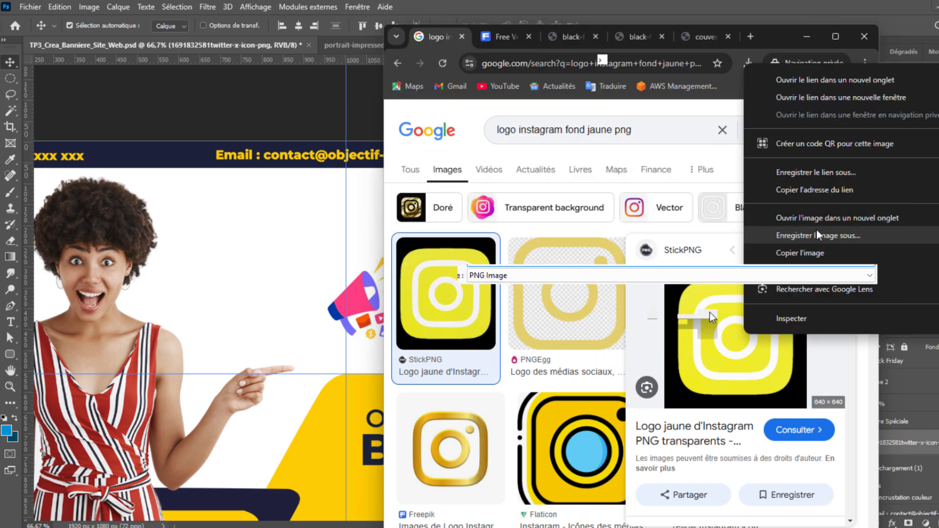
left_click(775, 303)
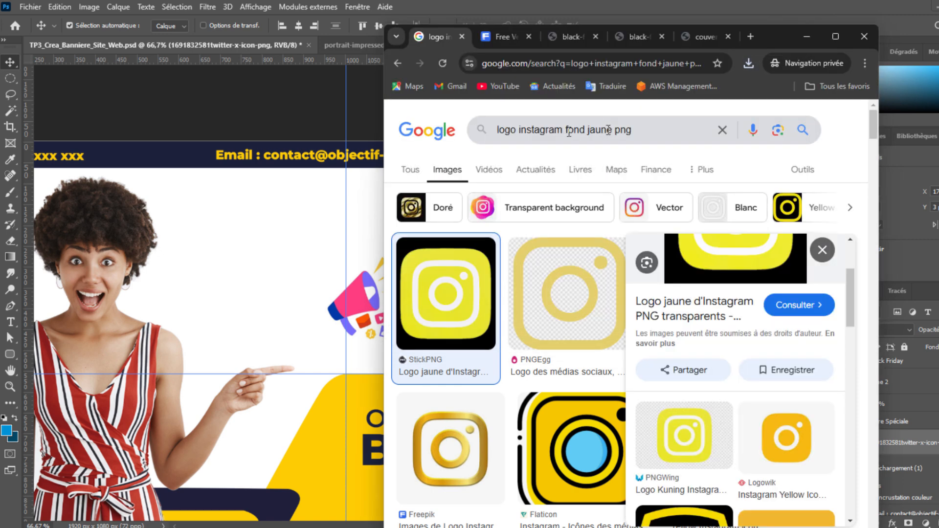
left_click_drag(537, 132, 522, 133)
double_click(546, 130)
Search for 'logo x fond jaune png' and browse the yellow X results.
type("x")
key("Return")
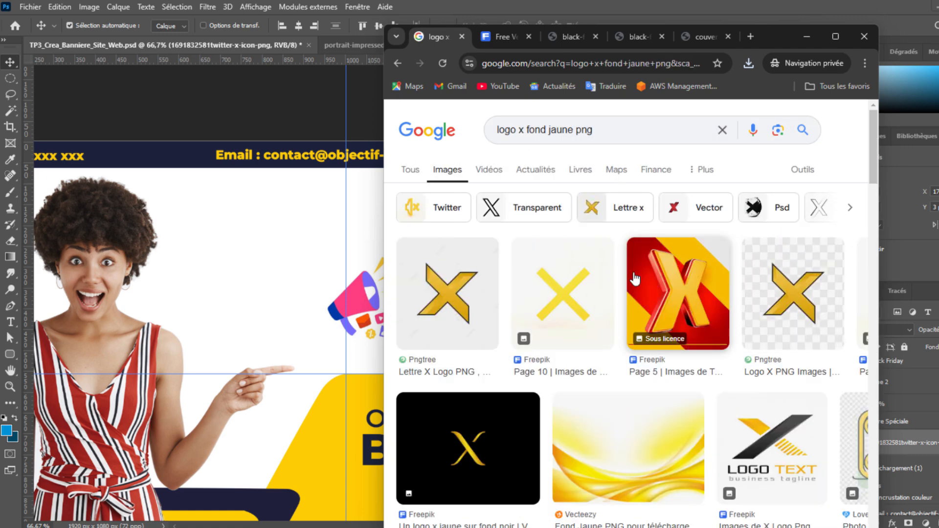
scroll(636, 278, "down", 4)
scroll(636, 294, "up", 4)
scroll(638, 317, "down", 3)
scroll(637, 317, "down", 4)
scroll(637, 313, "up", 3)
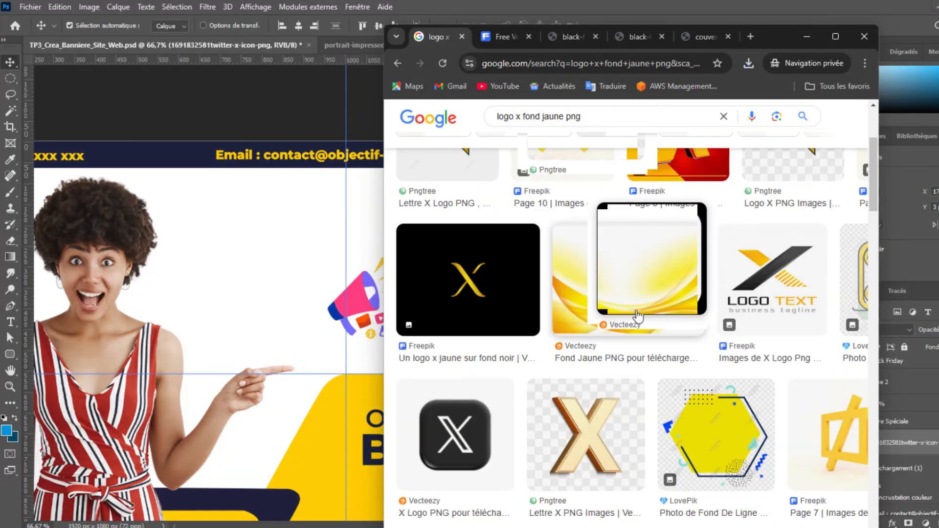
scroll(643, 274, "down", 6)
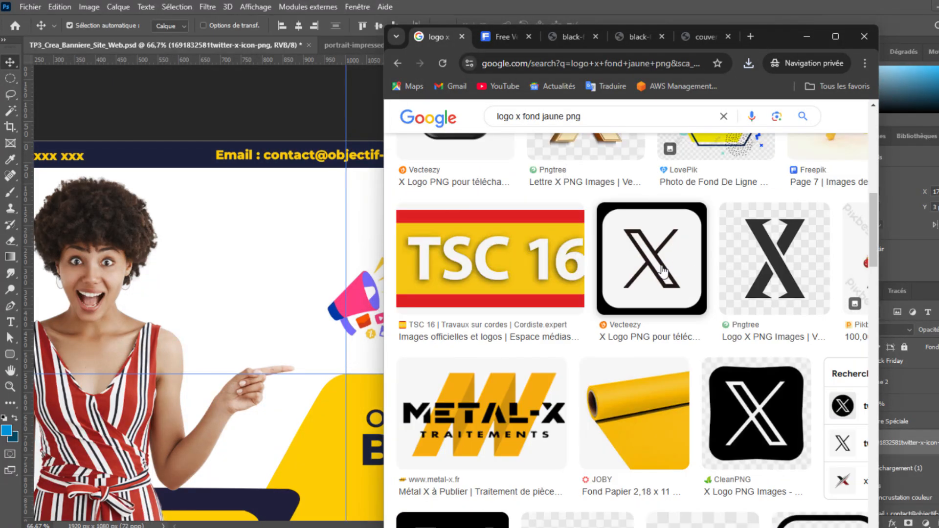
scroll(689, 271, "down", 9)
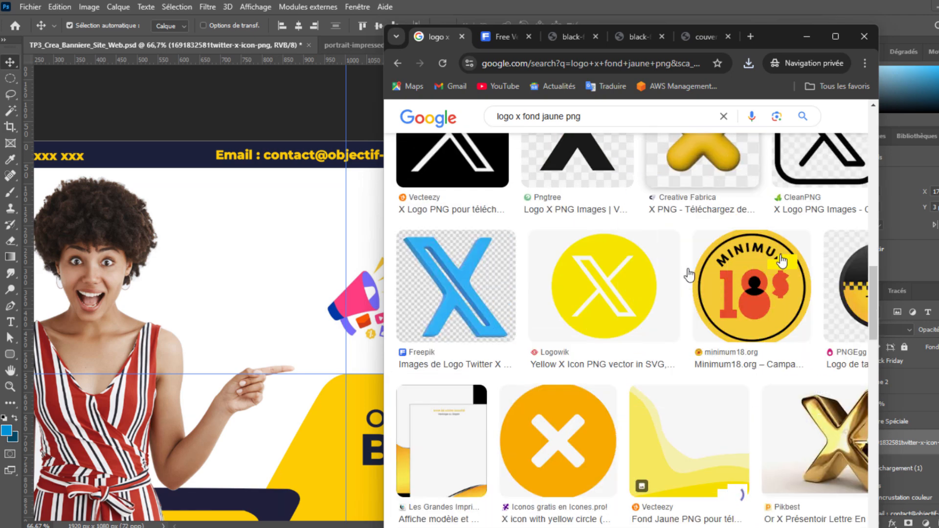
Save the Logowik yellow X icon as yellow-x8598.logowik.com.webp and view recent downloads.
left_click(682, 276)
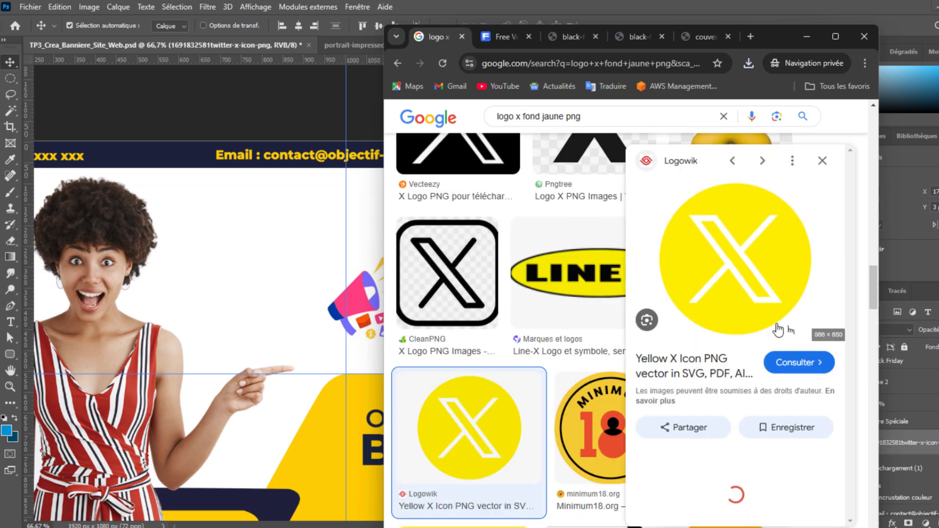
right_click(752, 269)
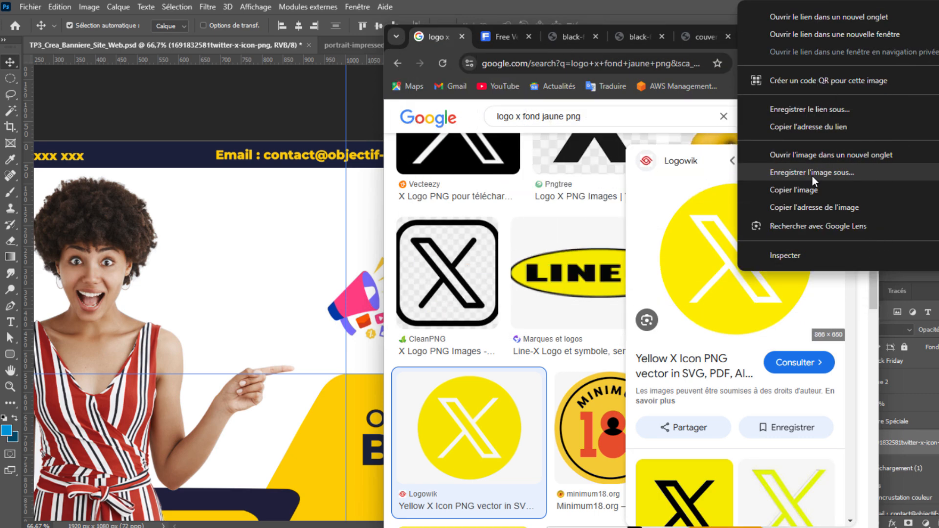
left_click(812, 173)
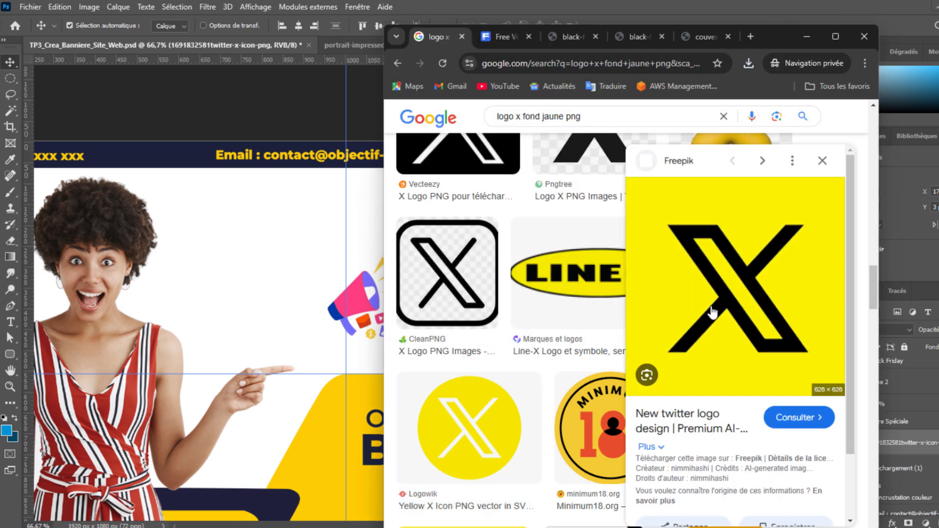
left_click(749, 63)
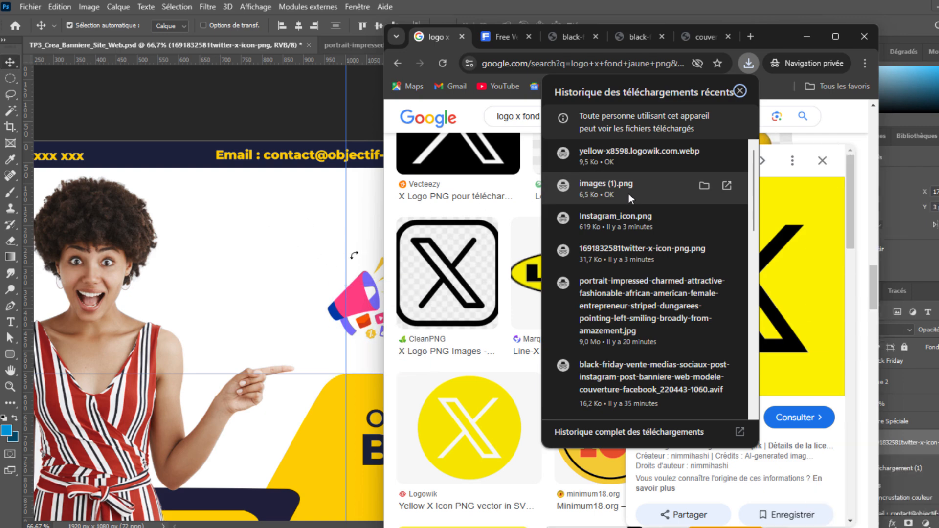
Place images (1).png in the banner, rasterize it and delete its black background.
left_click_drag(629, 194, 381, 331)
left_click_drag(400, 369, 697, 252)
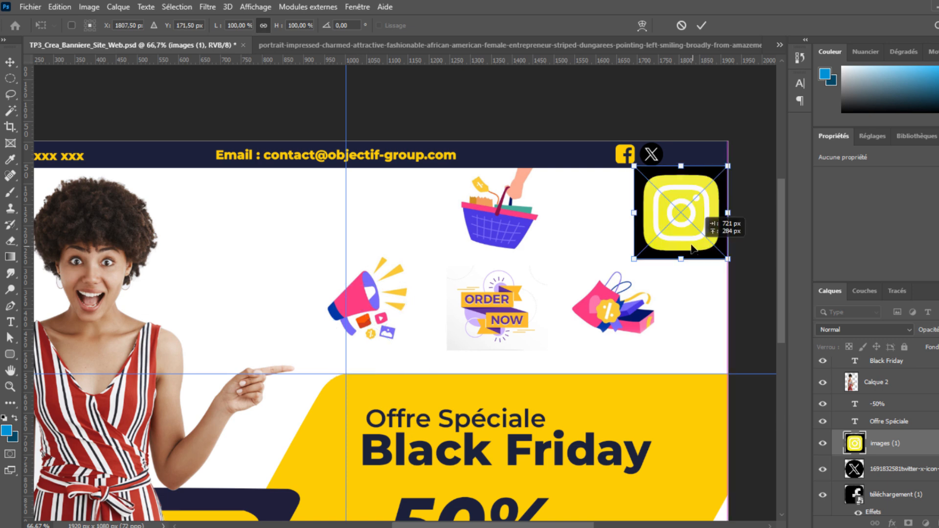
right_click(916, 453)
left_click(783, 233)
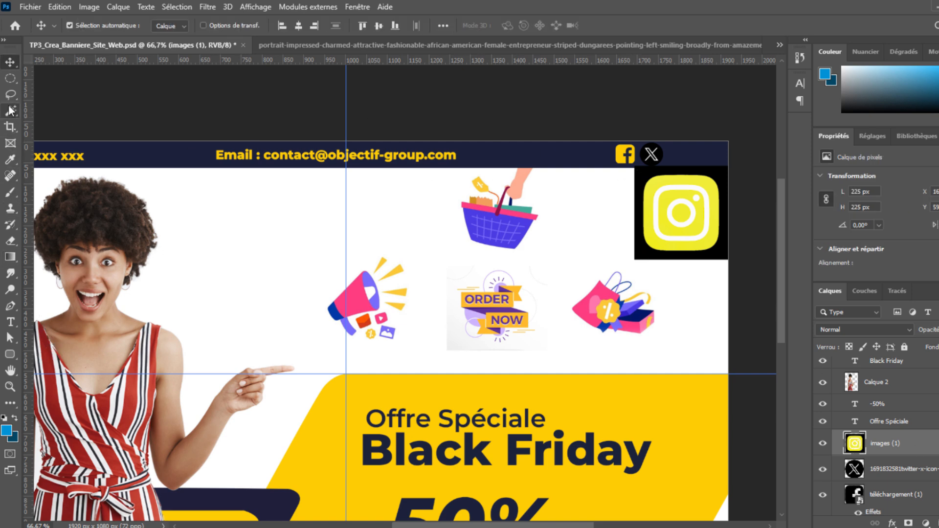
key("shift+w")
left_click(642, 179)
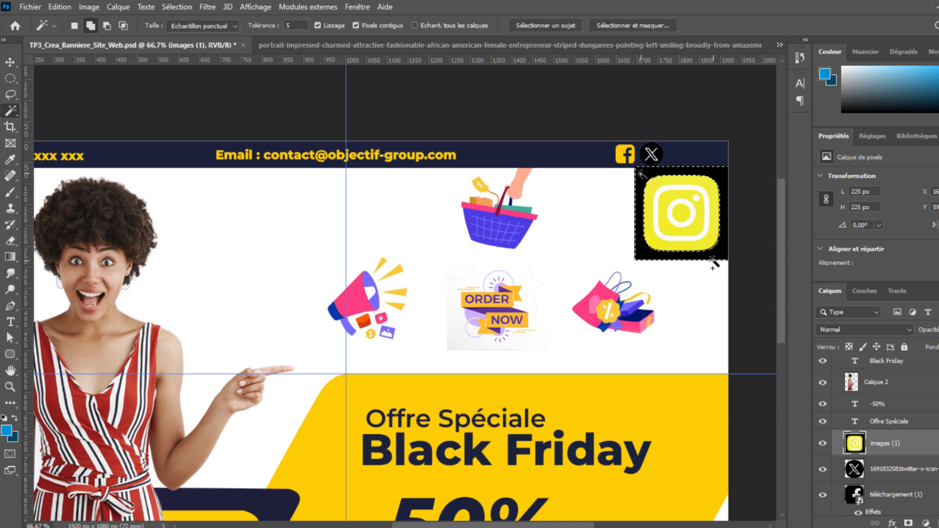
key("Delete")
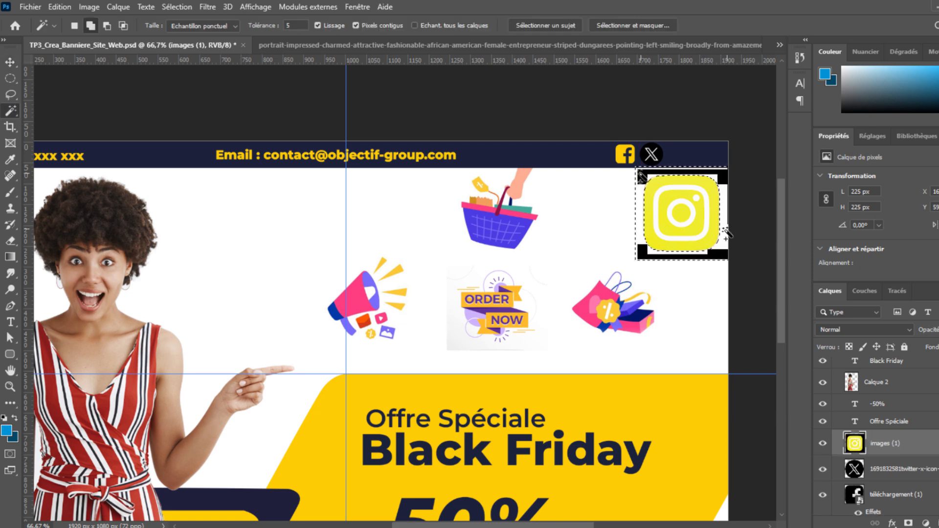
key("v")
key("ctrl+d")
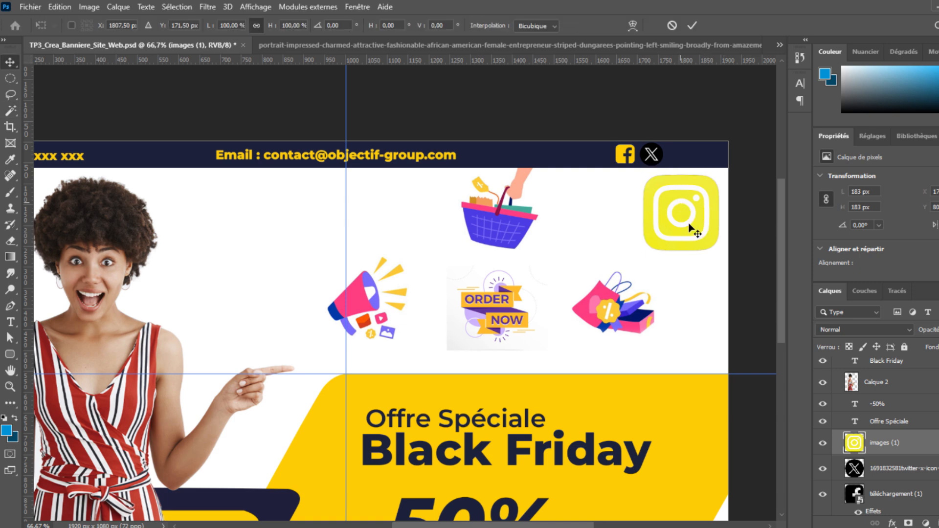
Shrink the Instagram icon to 51 × 51 px in the navy strip and shift the X right.
key("ctrl+t")
left_click_drag(681, 250, 673, 202)
left_click_drag(683, 193, 678, 143)
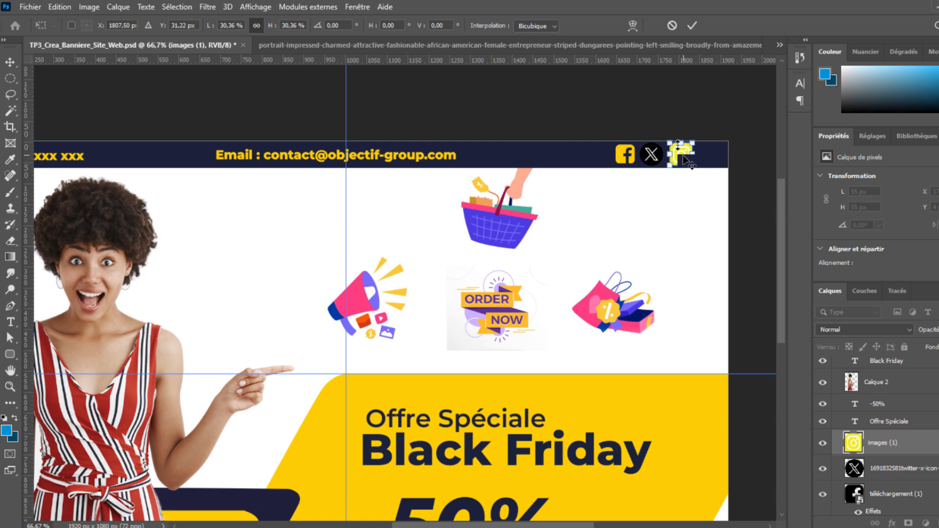
key("Return")
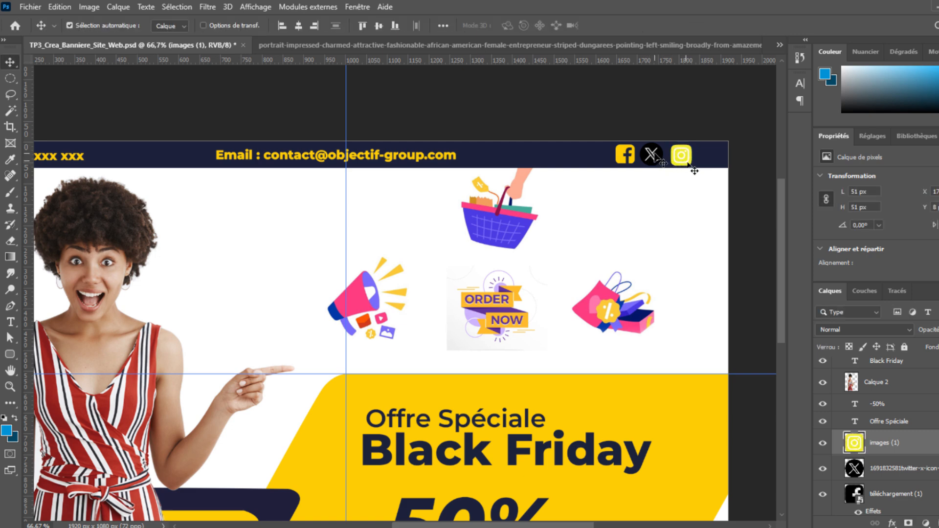
mouse_move(655, 158)
left_mouse_down()
mouse_move(717, 158)
mouse_move(654, 158)
left_mouse_up()
Replace the black X with yellow-x8598.logowik.com.webp, scaled to 182 × 137 px and rasterized.
left_click(707, 157)
key("Delete")
key("alt+Tab")
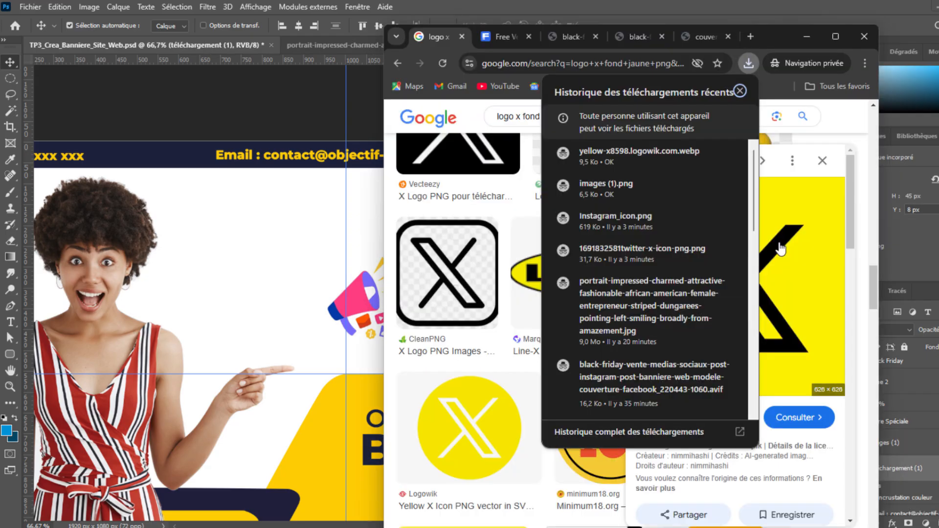
mouse_move(636, 167)
left_click_drag(636, 164, 342, 239)
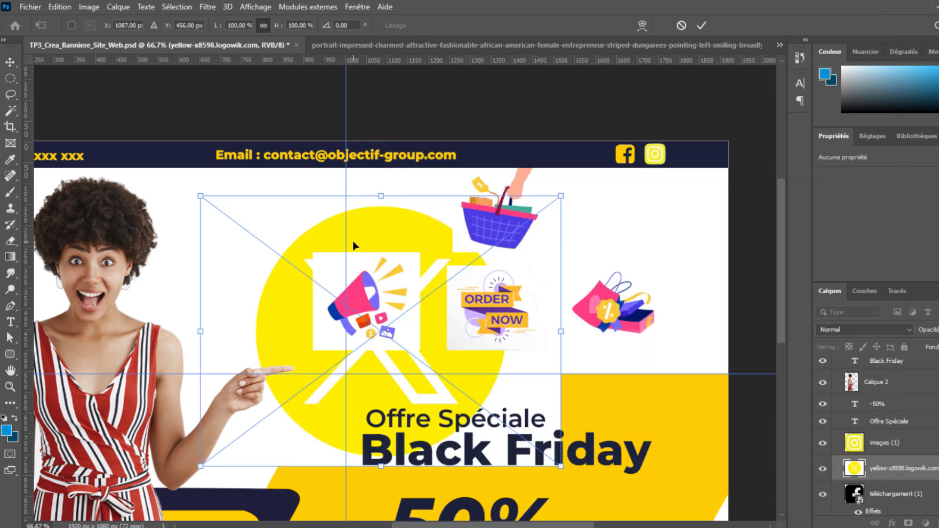
left_click_drag(201, 197, 697, 215)
key("Return")
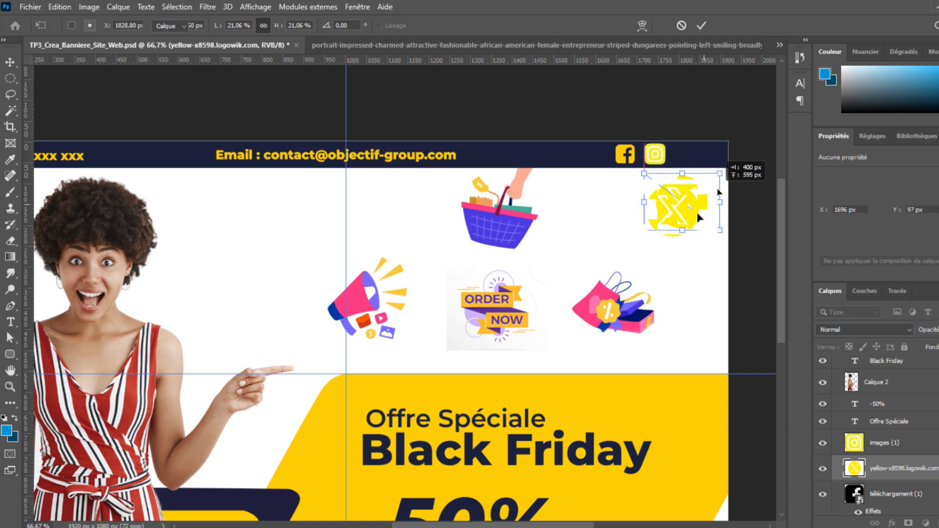
right_click(907, 447)
left_click(780, 234)
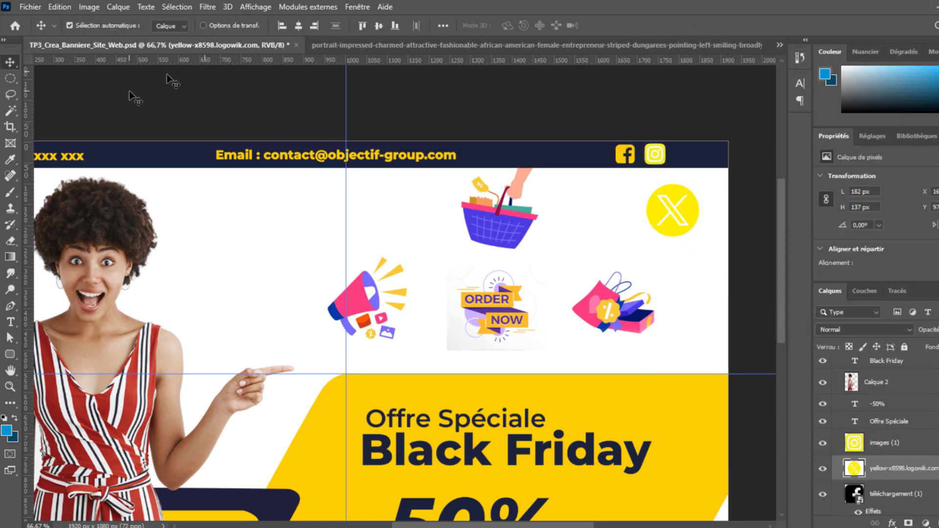
Move the yellow X circle into the navy strip and scale it to 39.24% beside Instagram.
left_click(692, 238)
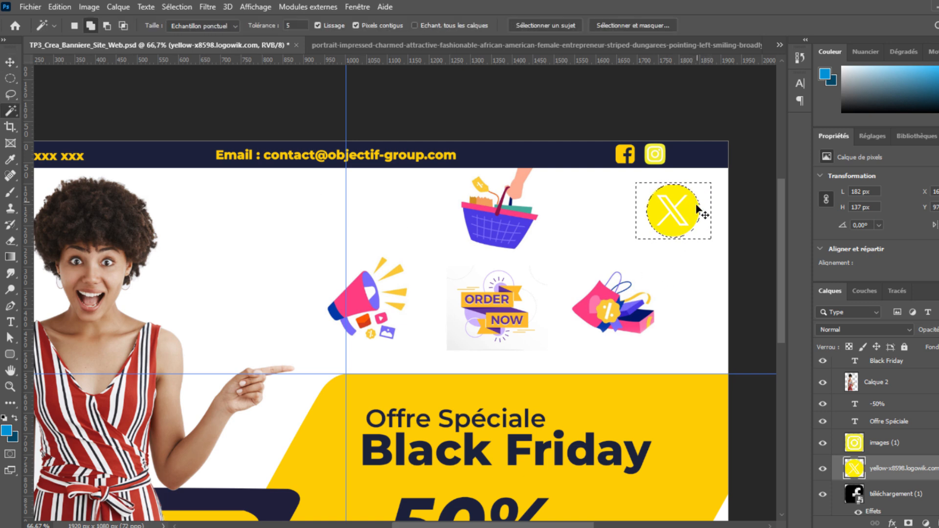
key("v")
left_click_drag(675, 219, 643, 156)
key("ctrl+d")
key("v")
key("ctrl+t")
key("Return")
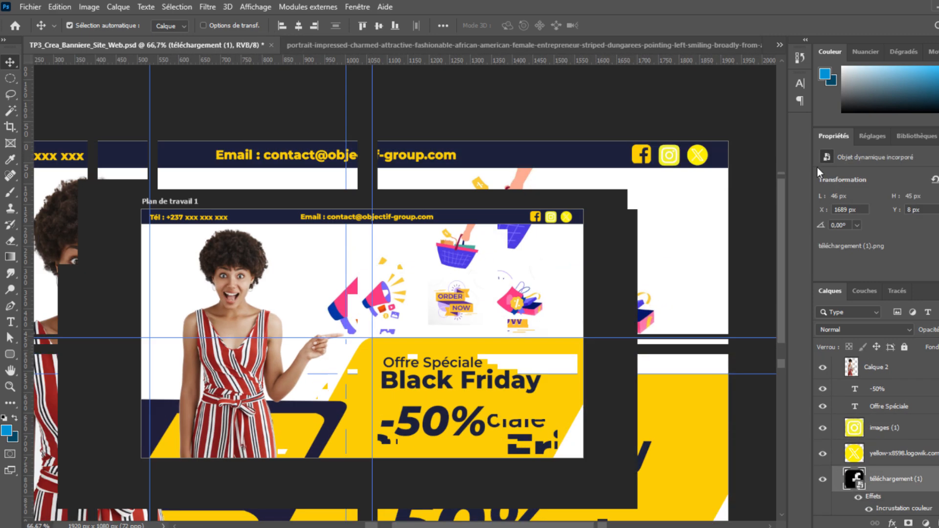
key("ctrl+minus")
key("ctrl+minus")
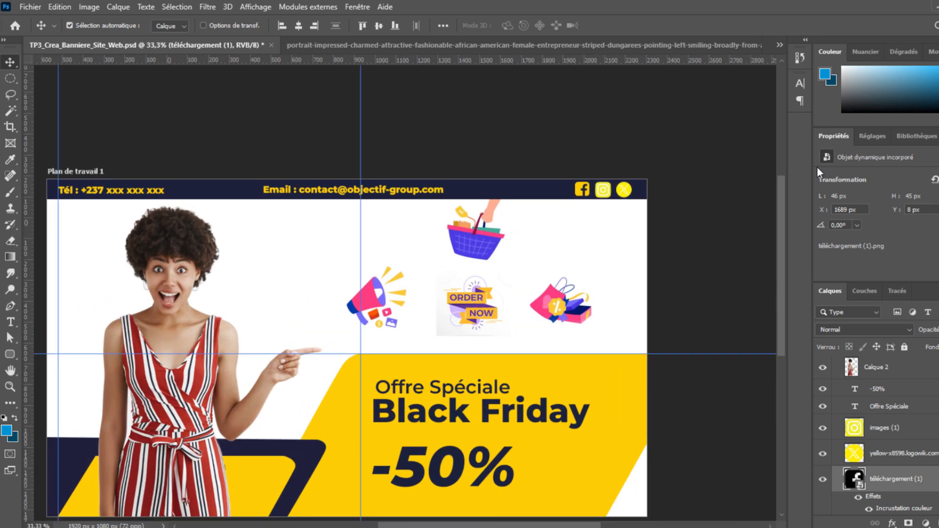
key("ctrl+plus")
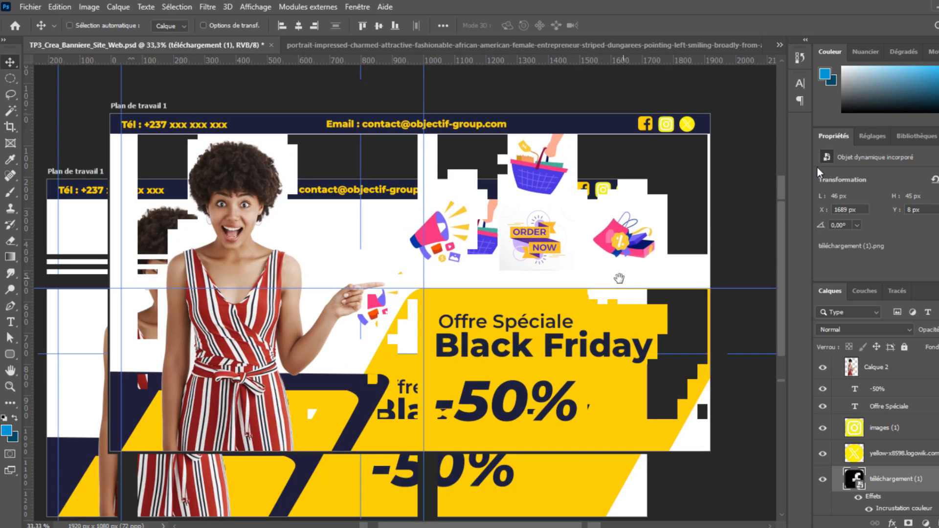